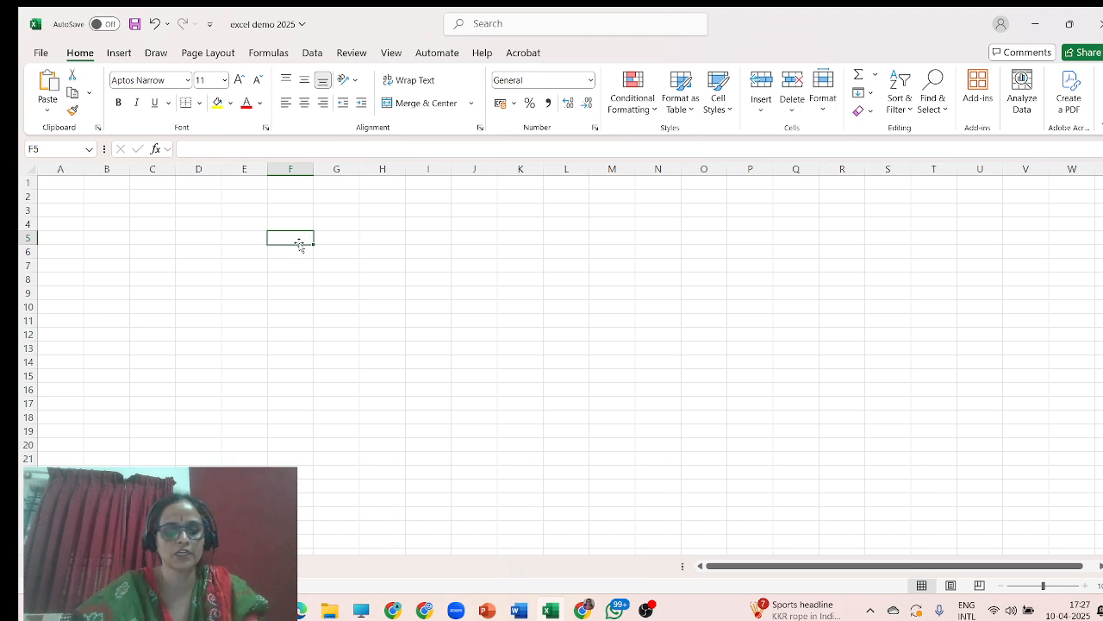
# Enter the column headers Sl. No., Science and Soc. Science across row 5 starting at F5.
pyautogui.write('sl')
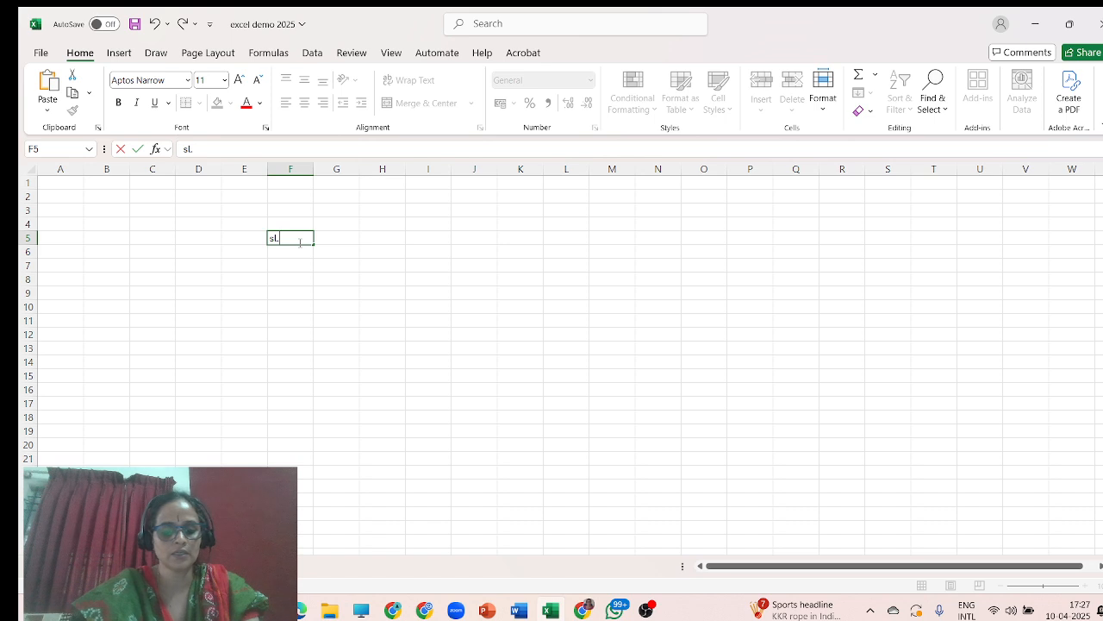
pyautogui.write('.N')
pyautogui.press('BackSpace')
pyautogui.press('BackSpace')
pyautogui.press('BackSpace')
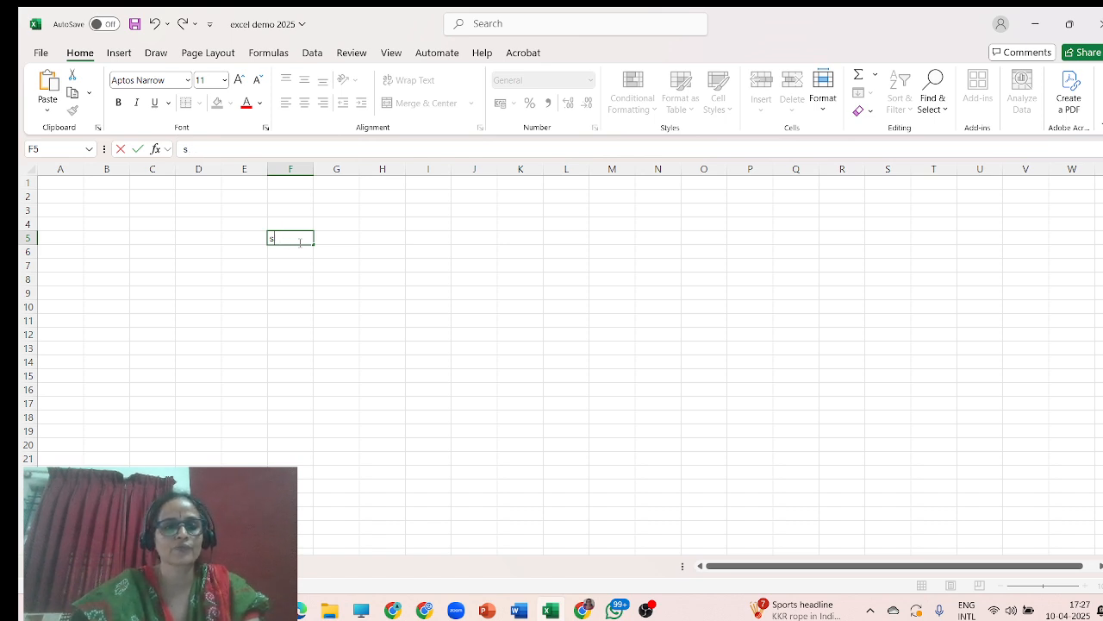
pyautogui.write('S')
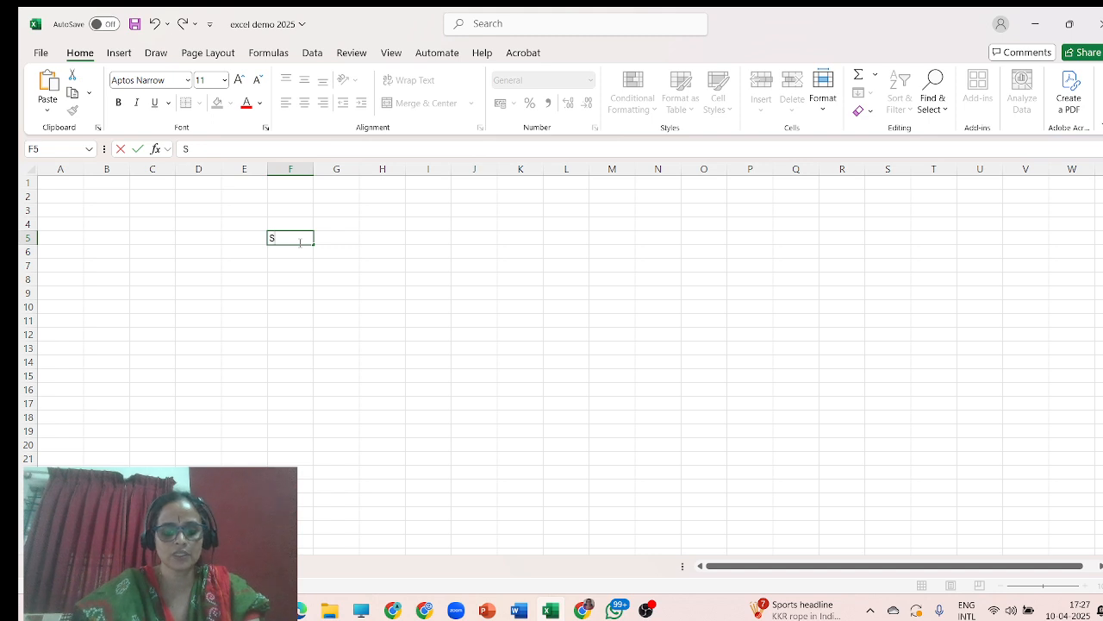
pyautogui.write('l. No')
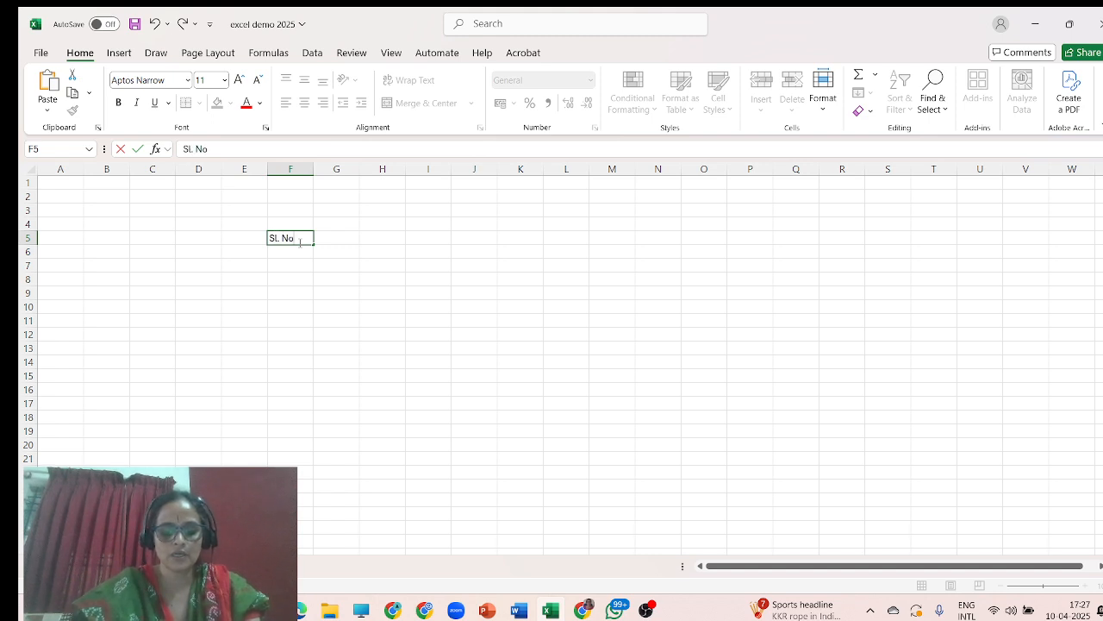
pyautogui.write('.')
pyautogui.press('Tab')
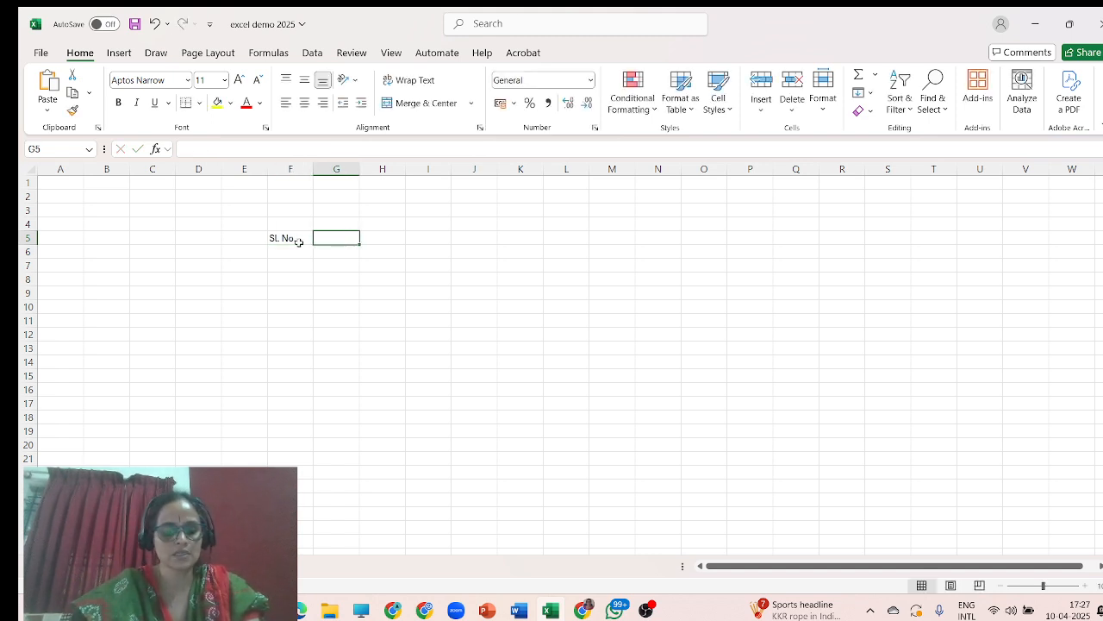
pyautogui.write('Science')
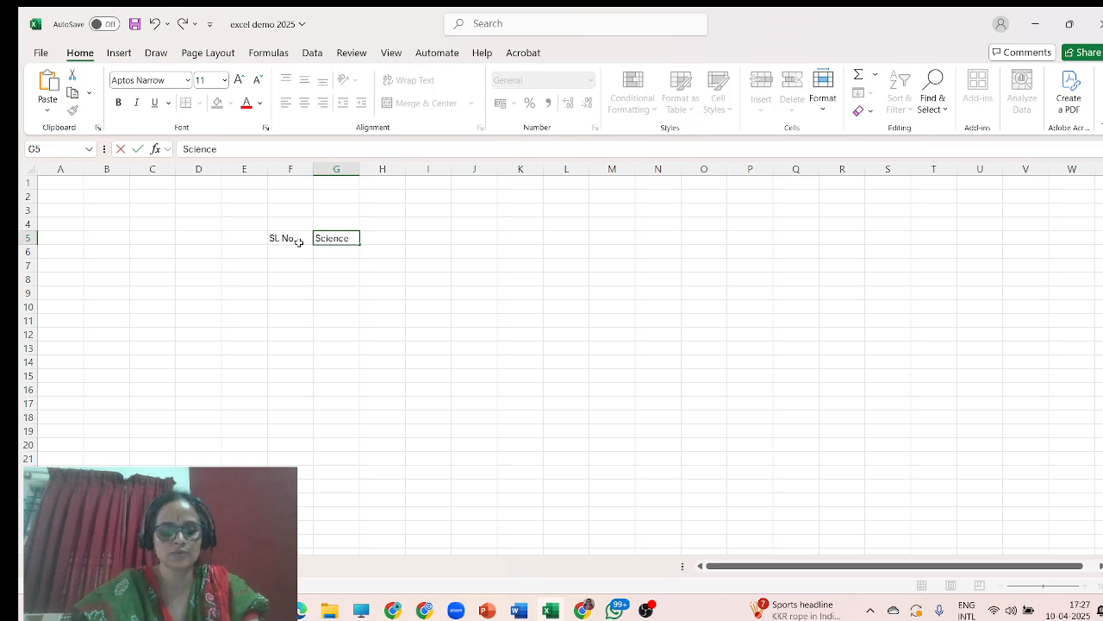
pyautogui.press('Tab')
pyautogui.write('S')
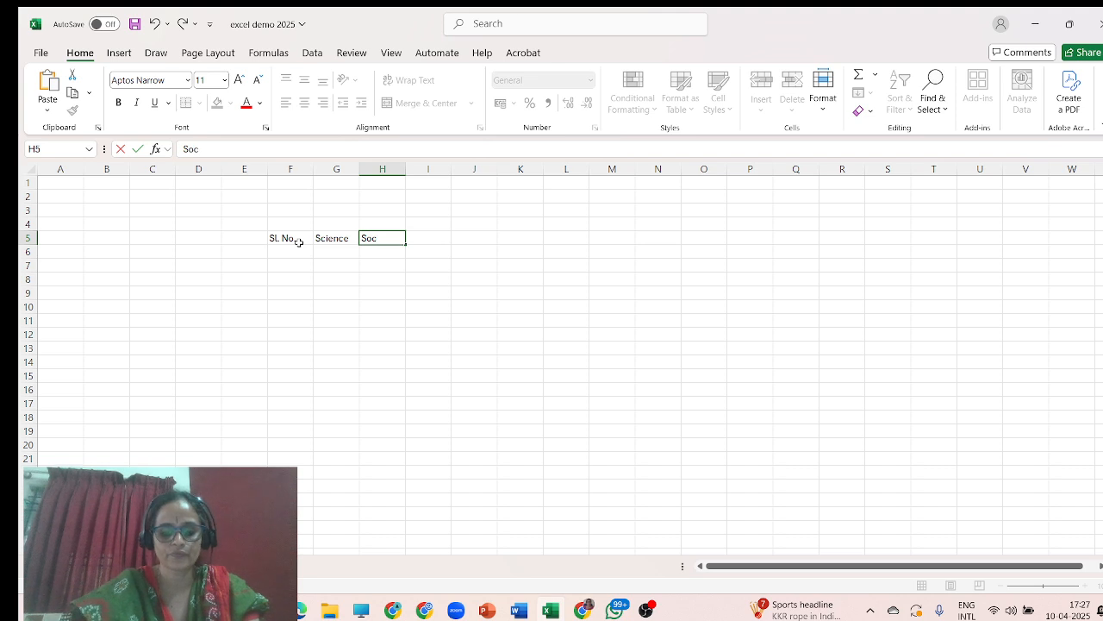
pyautogui.write('oc. Sciem')
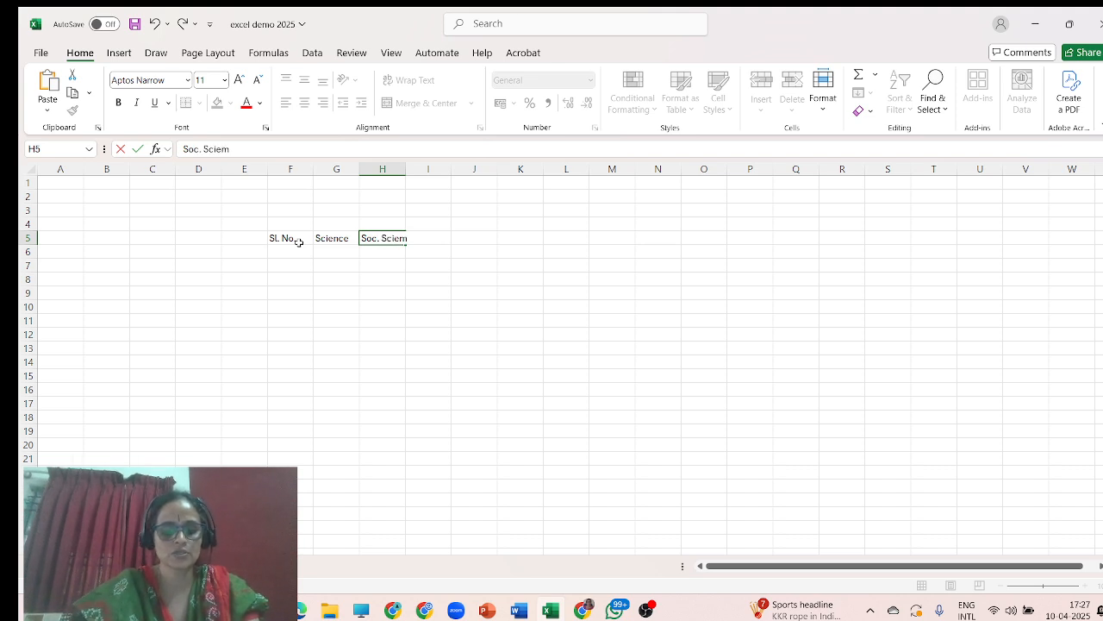
pyautogui.press('BackSpace')
pyautogui.write('nce')
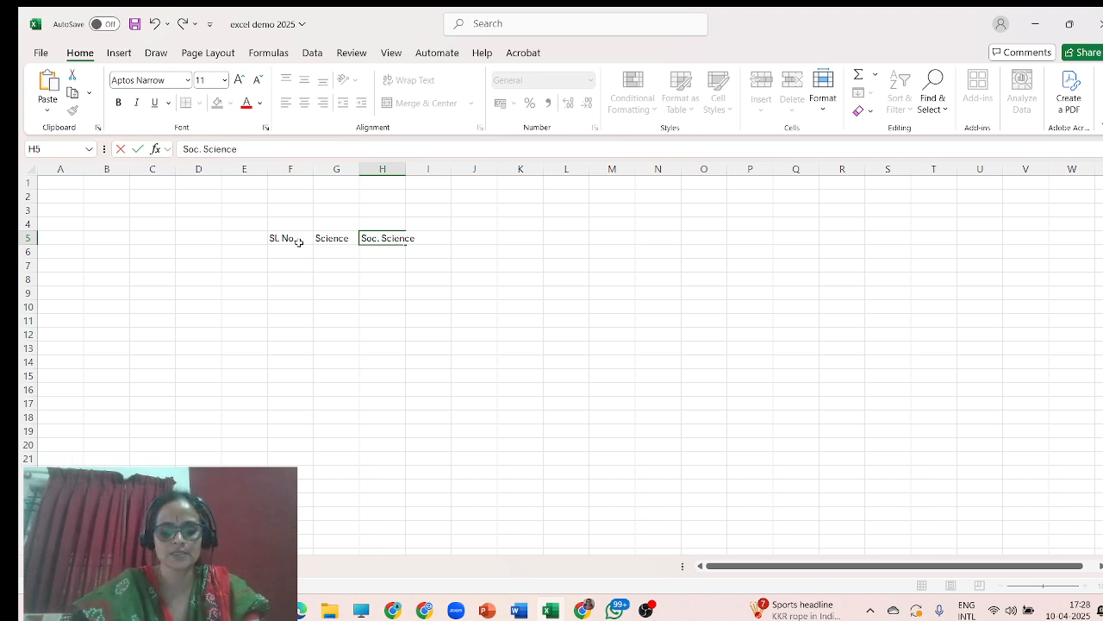
pyautogui.press('Tab')
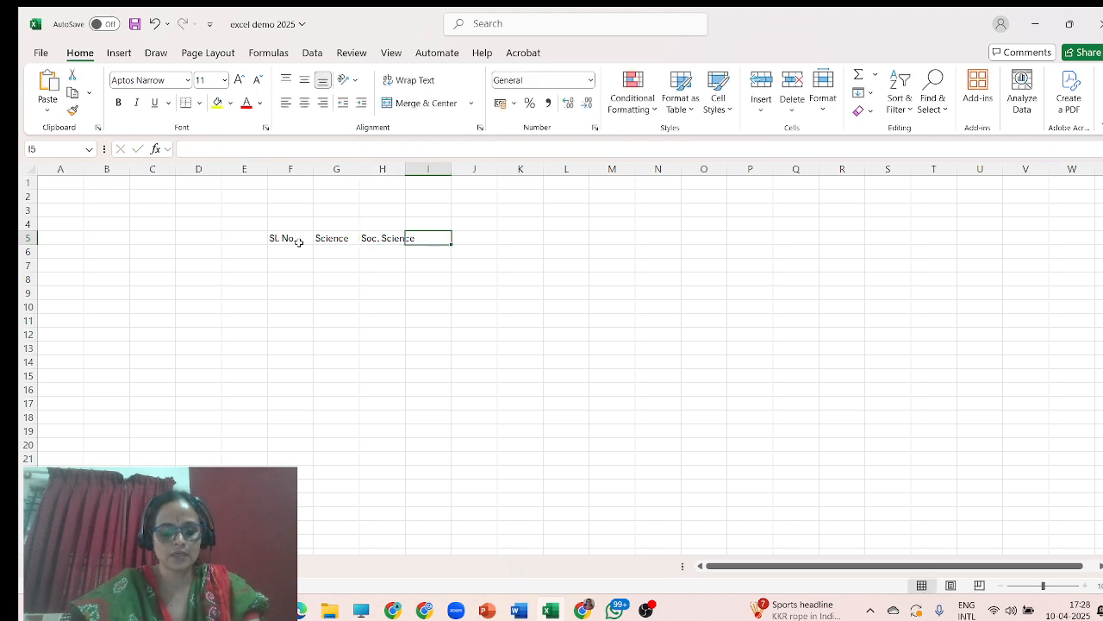
# Continue the row 5 headers with Mathematics, Kannada and Hindi in I5 to K5.
pyautogui.write('Mathem')
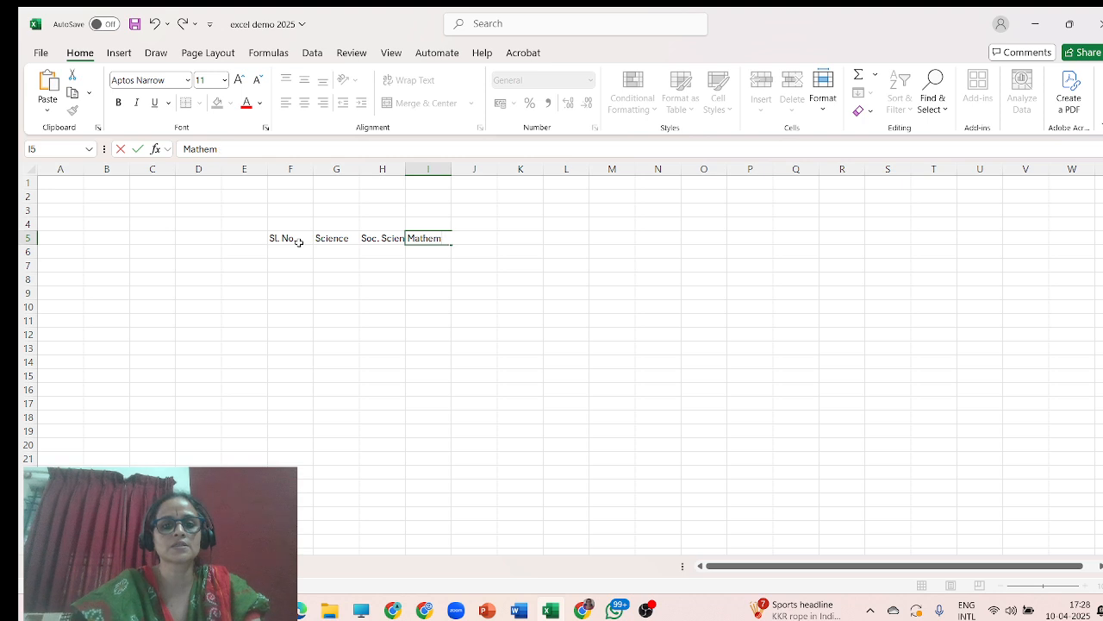
pyautogui.write('at')
pyautogui.press('BackSpace')
pyautogui.write('atic')
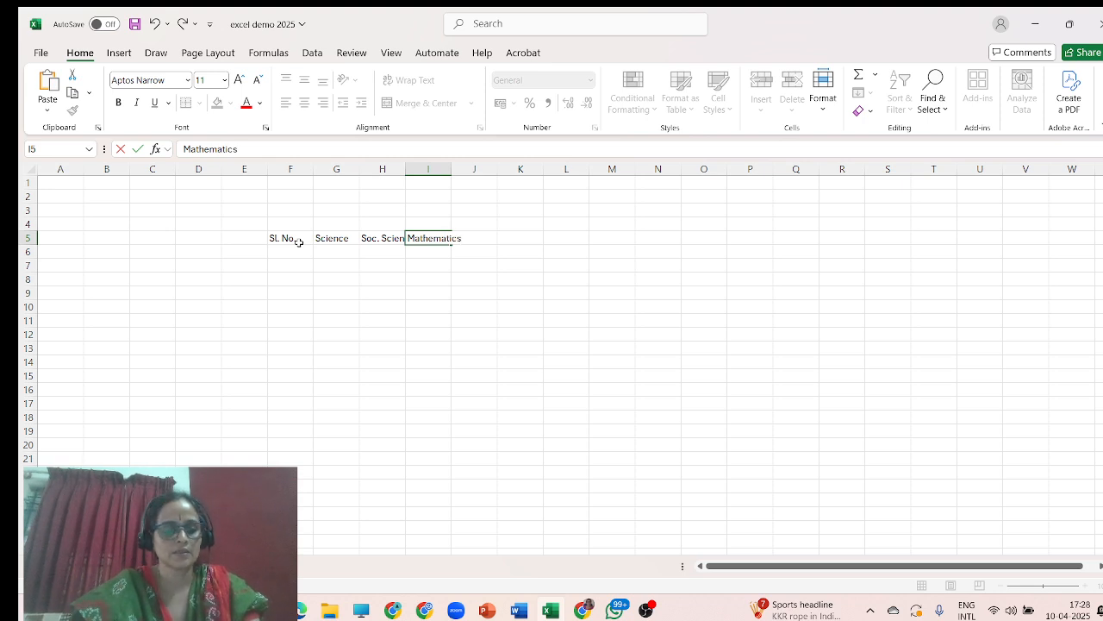
pyautogui.write('s')
pyautogui.press('Tab')
pyautogui.write('Kanna')
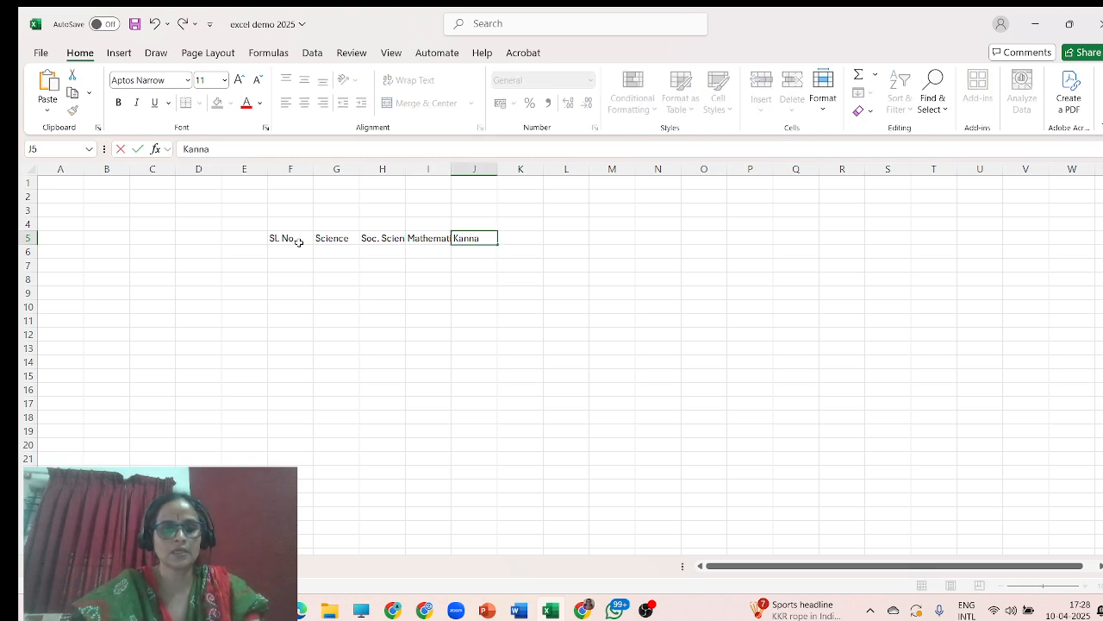
pyautogui.write('da')
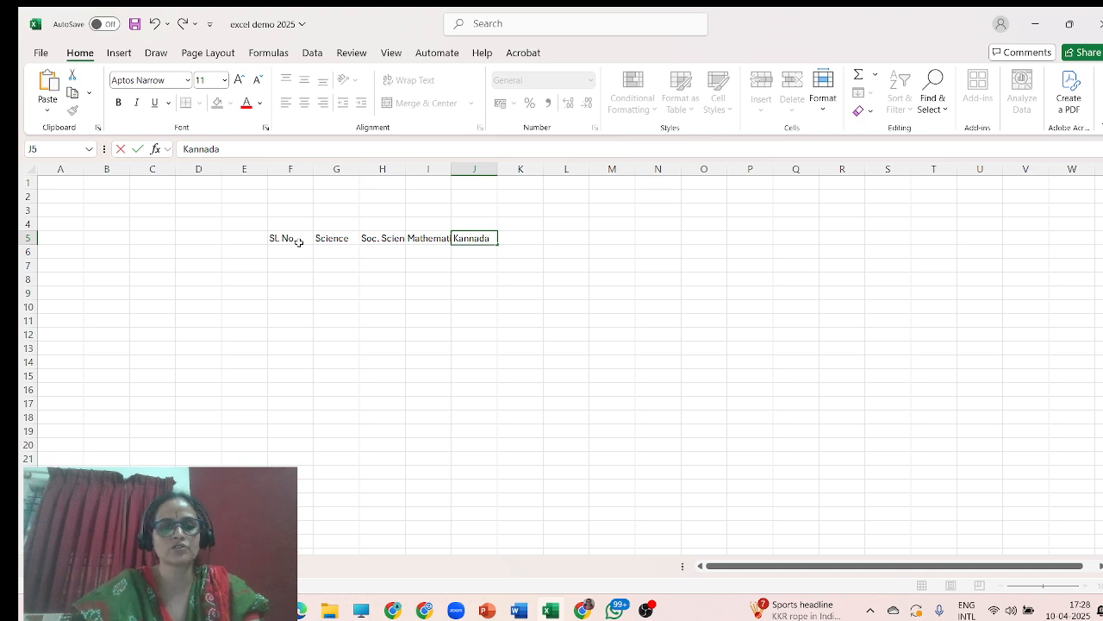
pyautogui.press('Tab')
pyautogui.write('Hi')
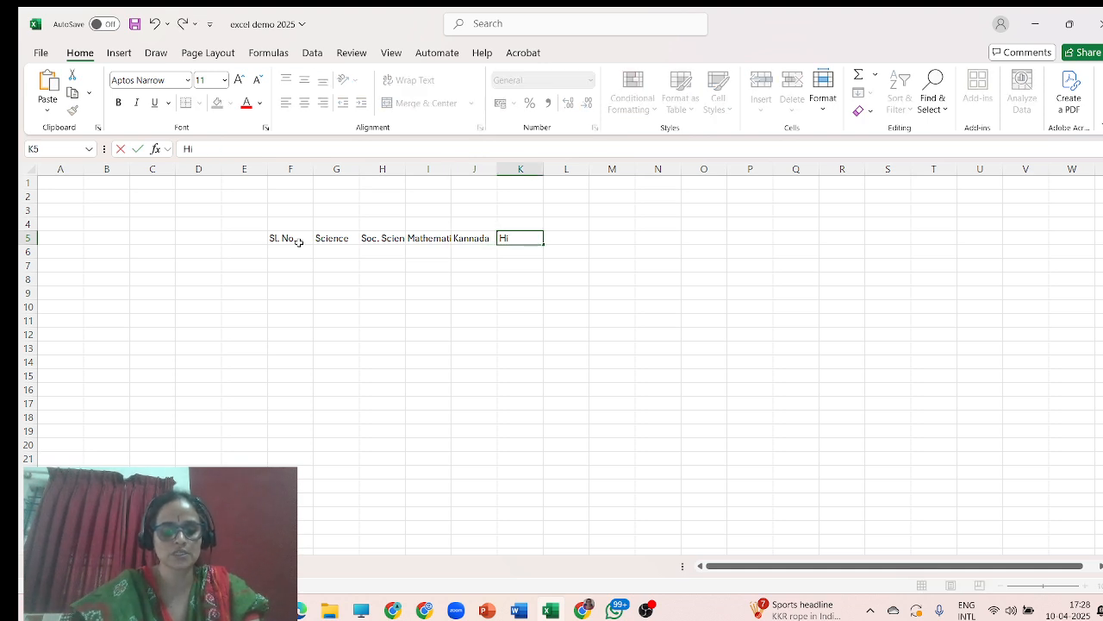
pyautogui.write('ndi')
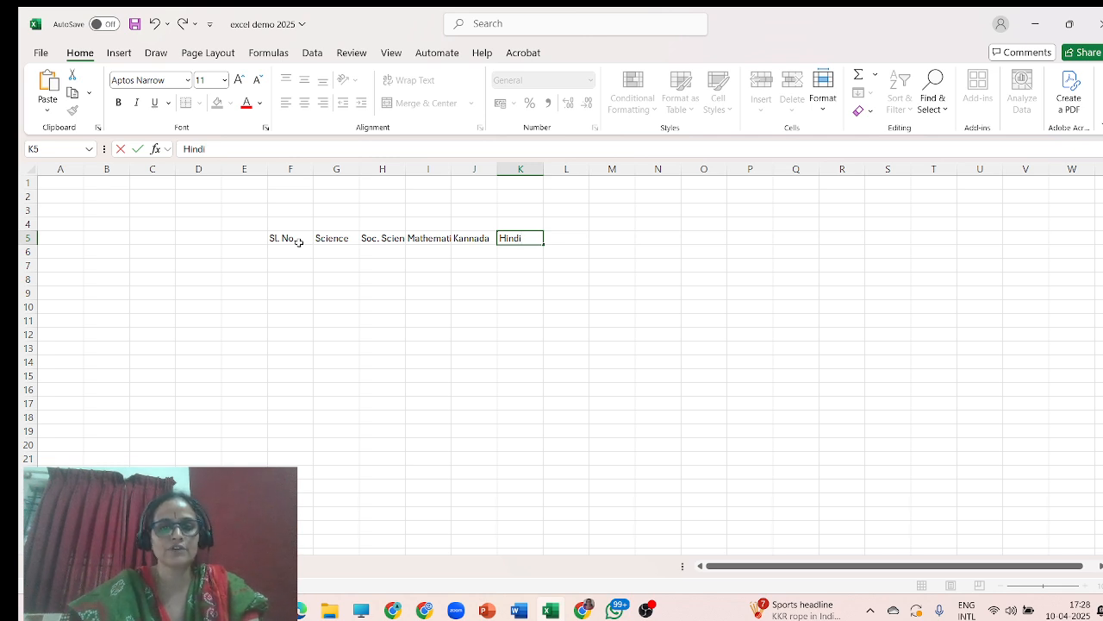
pyautogui.press('Tab')
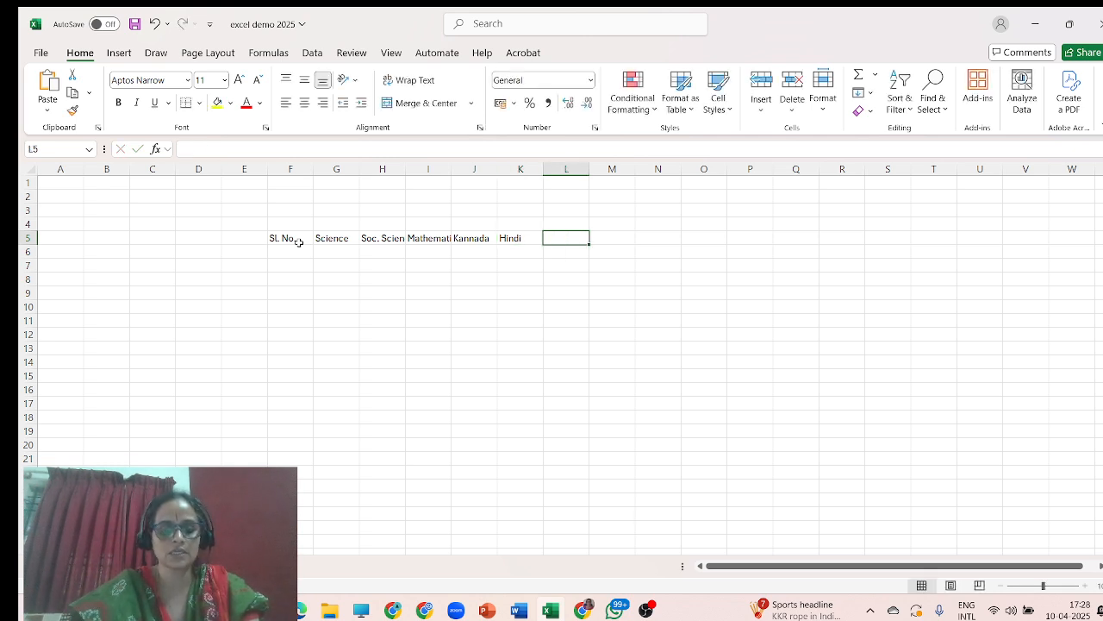
# Complete the row 5 headers with English, Total, Percentage, Grade and Result in L5 to P5.
pyautogui.write('Engl')
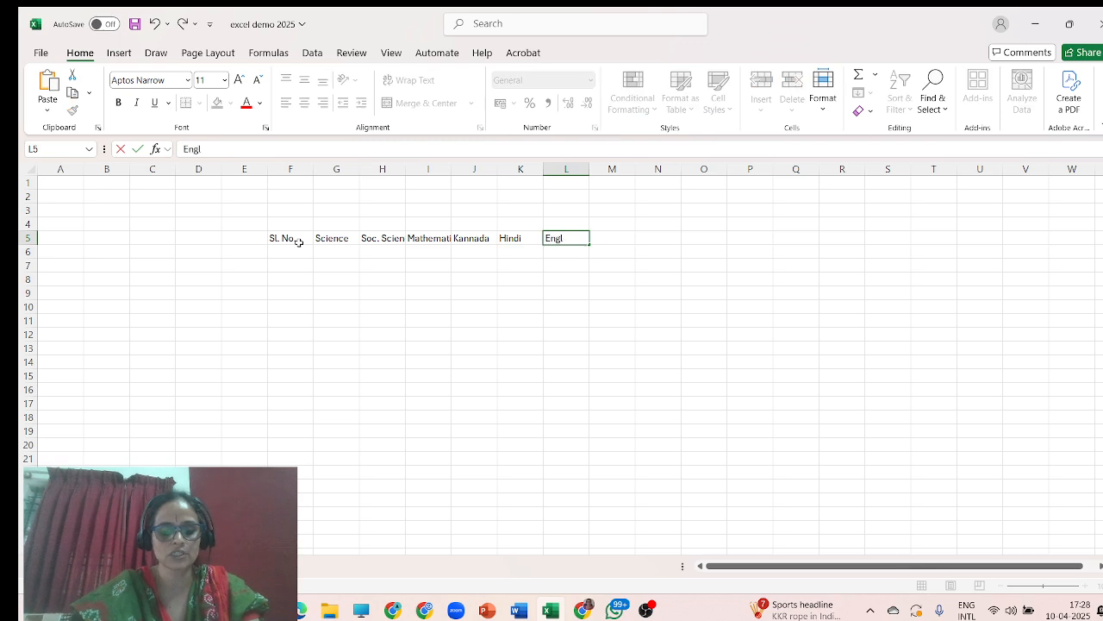
pyautogui.write('ish')
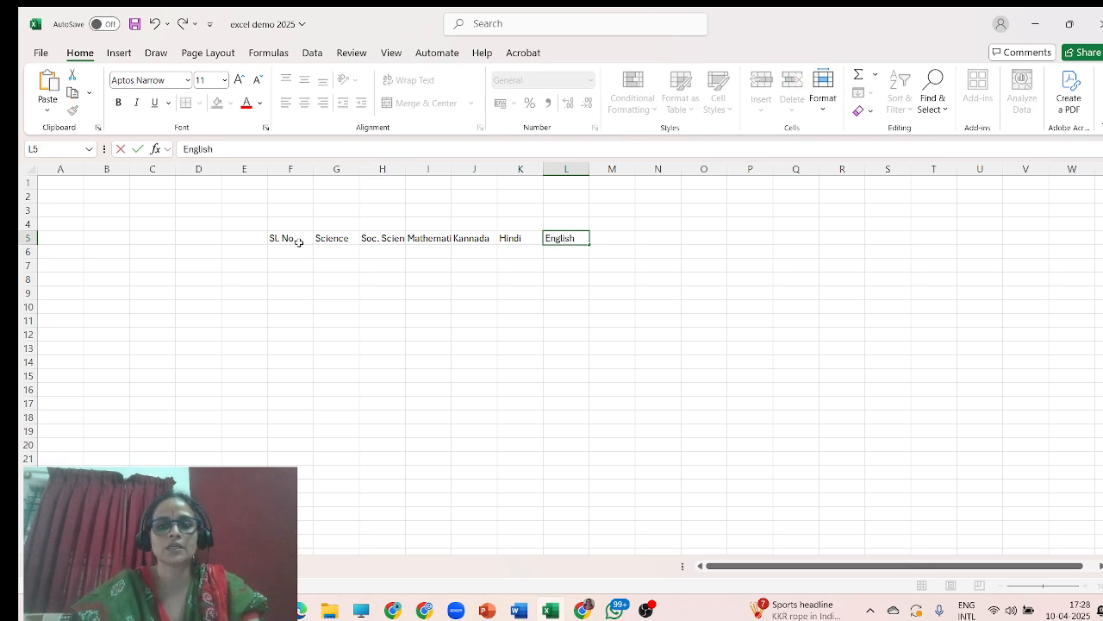
pyautogui.click(616, 239)
pyautogui.write('To')
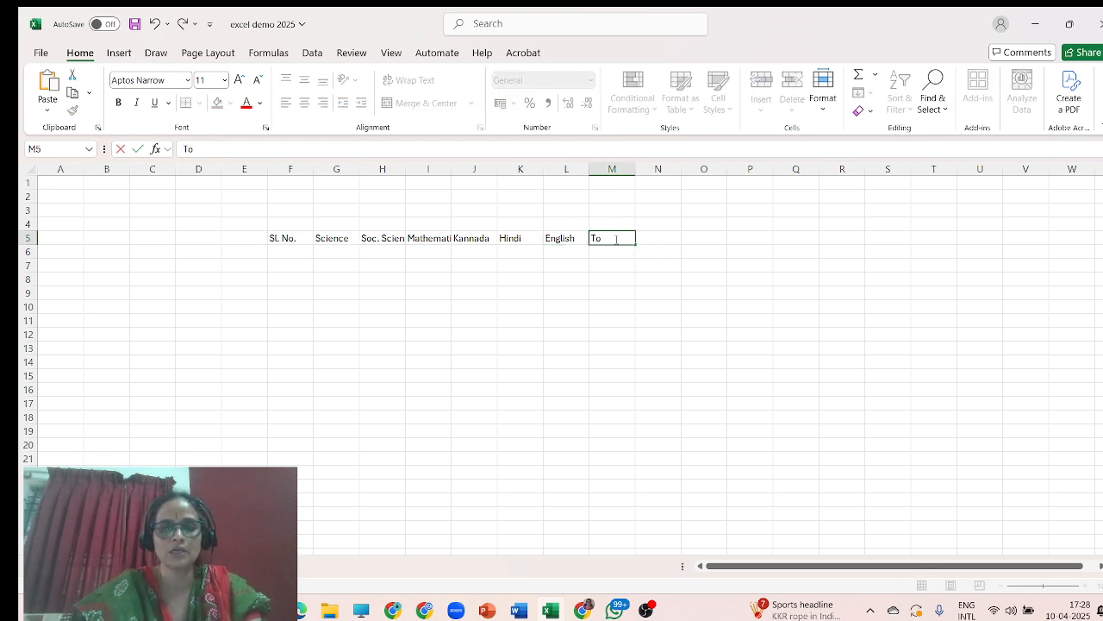
pyautogui.write('tal')
pyautogui.press('Tab')
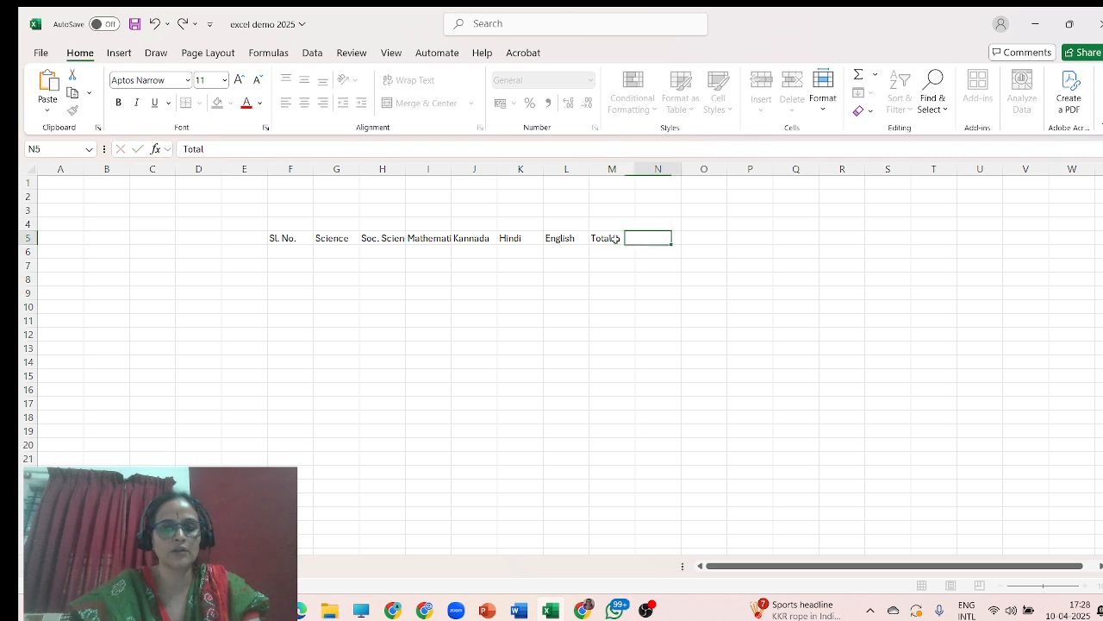
pyautogui.write('Percentage')
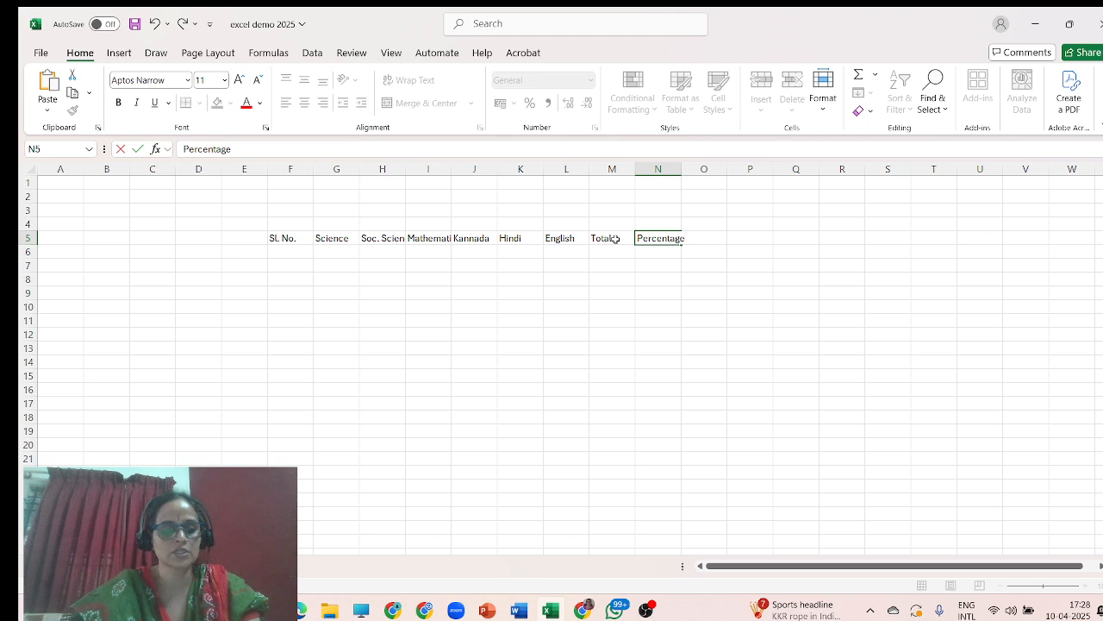
pyautogui.press('Tab')
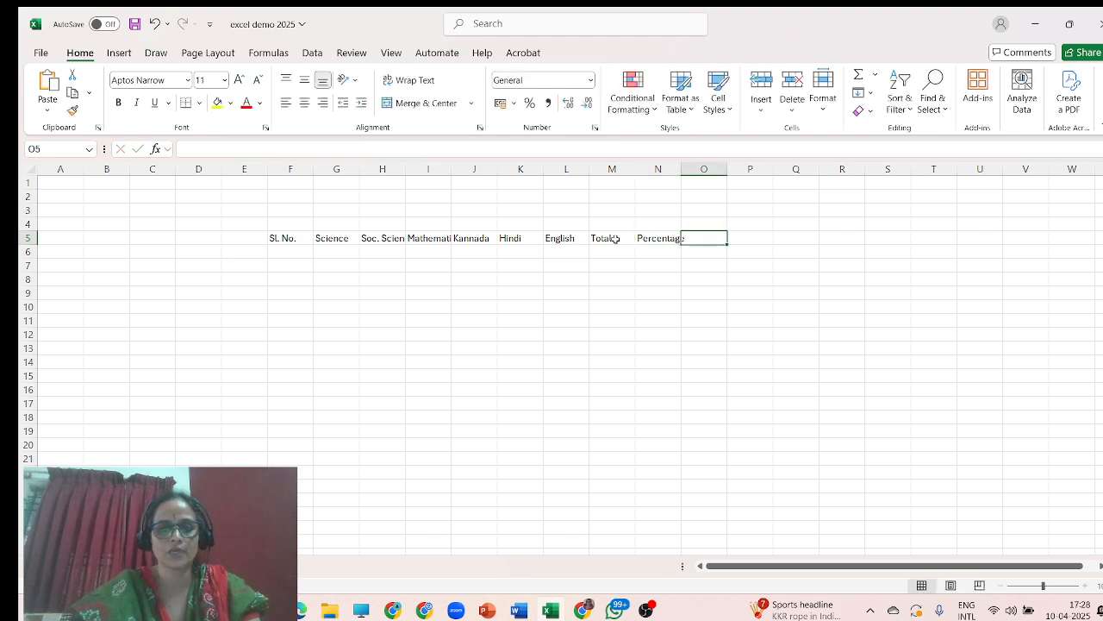
pyautogui.write('Gra')
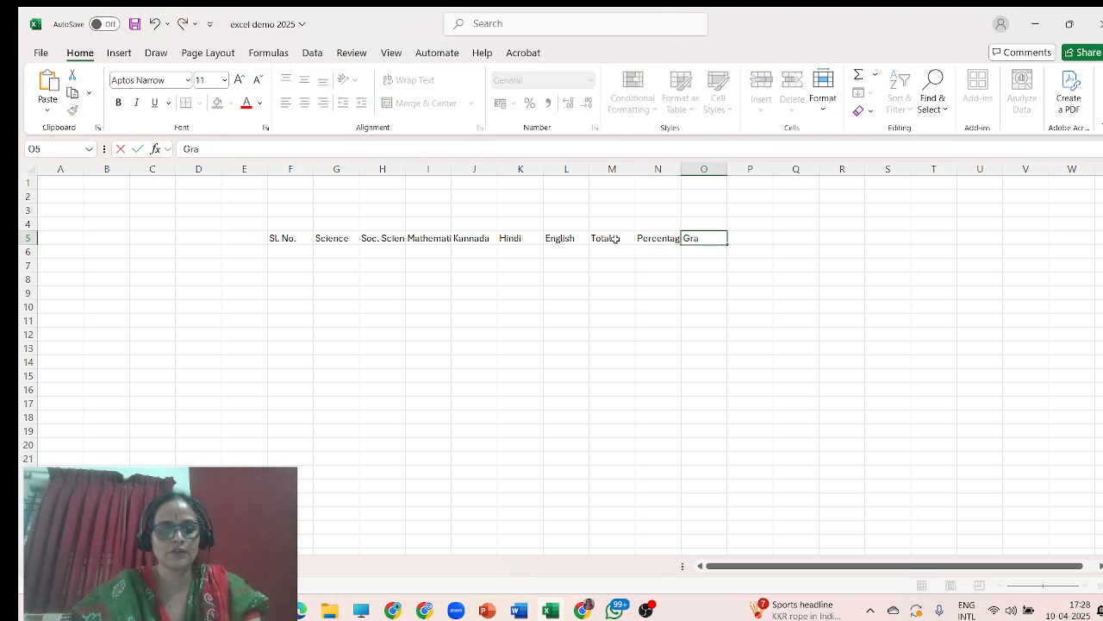
pyautogui.write('de')
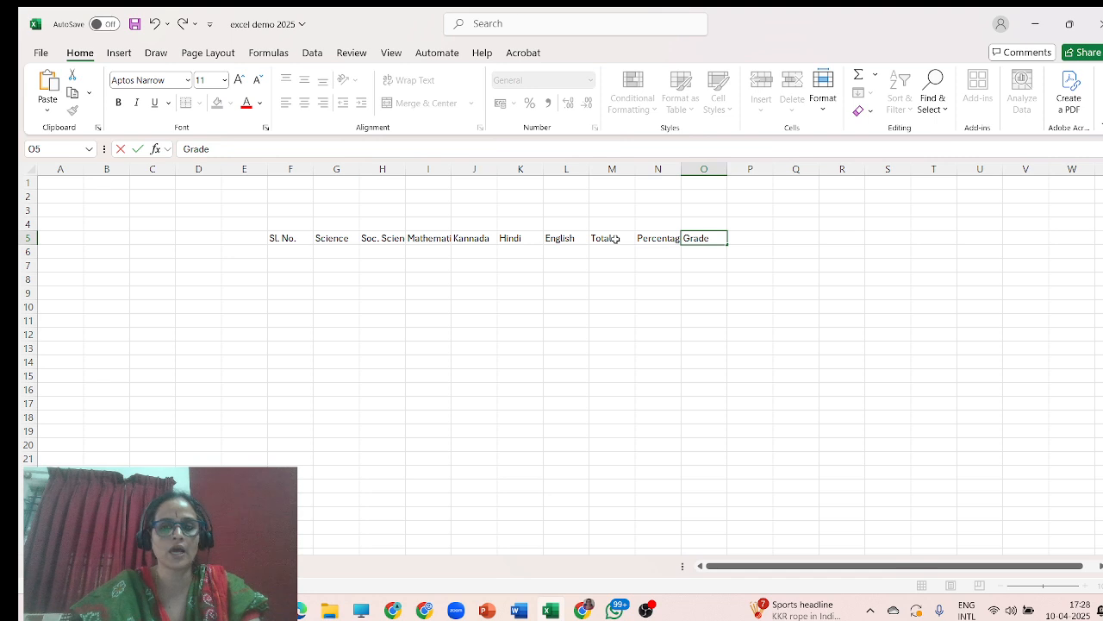
pyautogui.press('Tab')
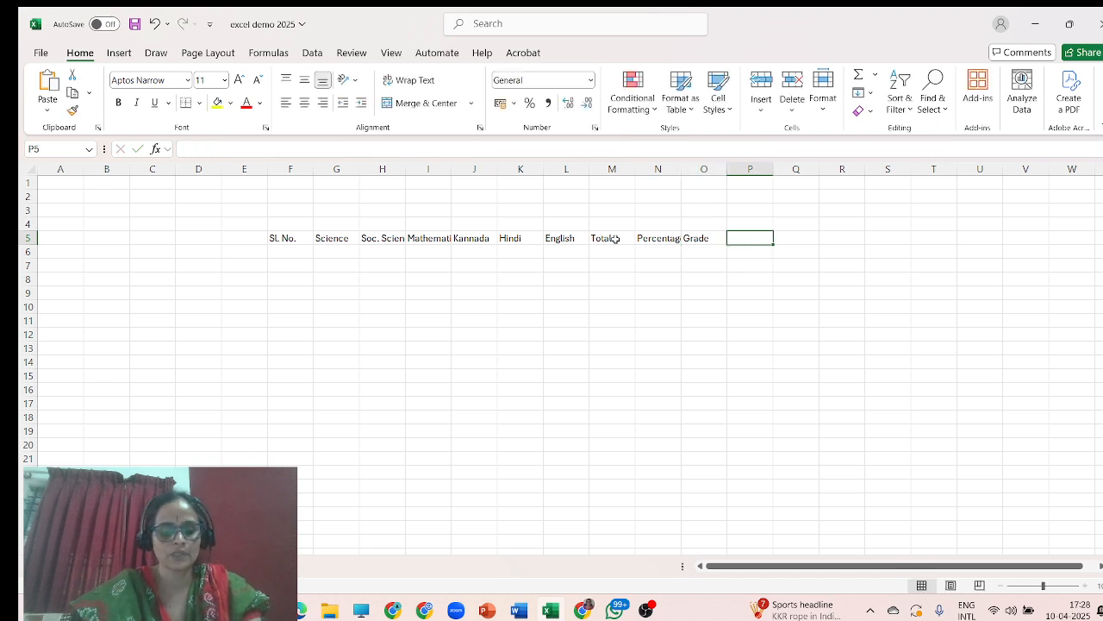
pyautogui.write('Result')
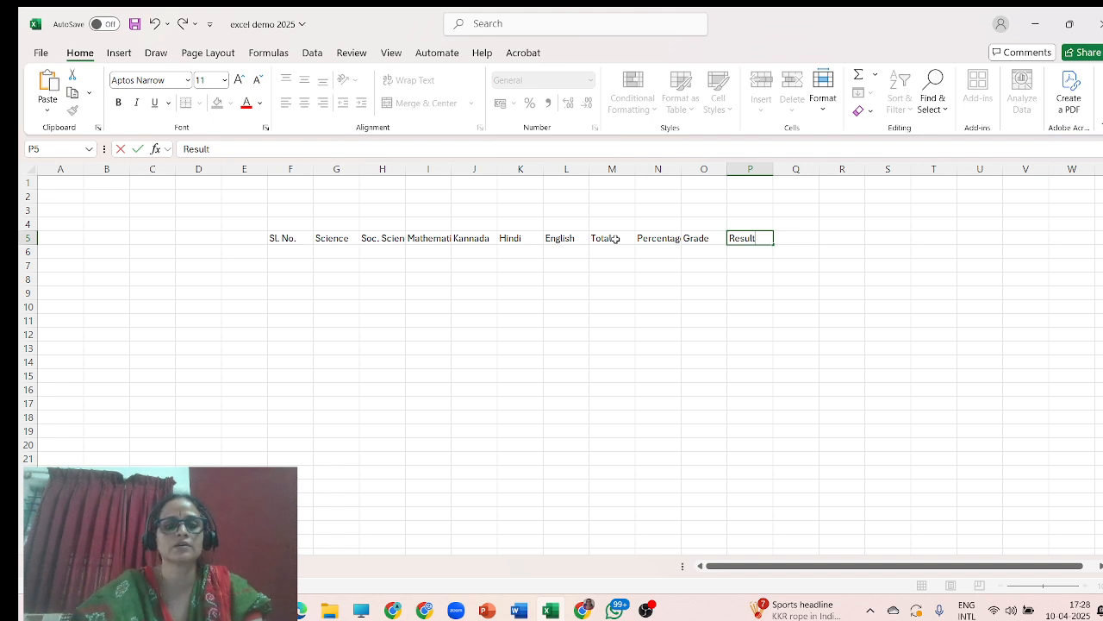
# Enter serial numbers 1 to 4 down the Sl. No. column in F6 to F9.
pyautogui.click(290, 253)
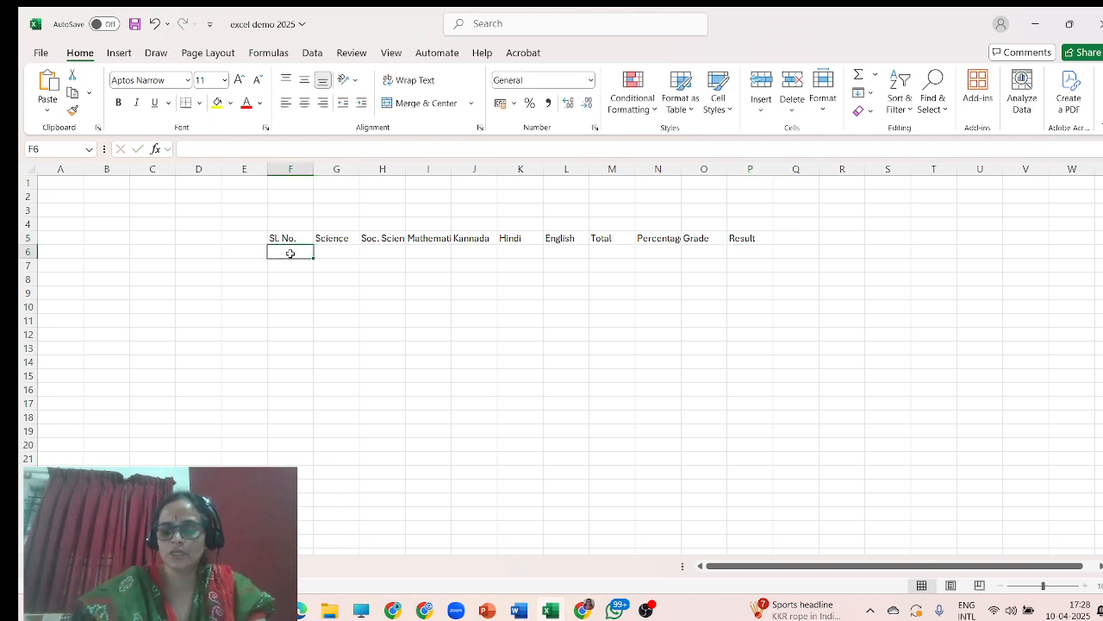
pyautogui.write('1')
pyautogui.press('Return')
pyautogui.write('2')
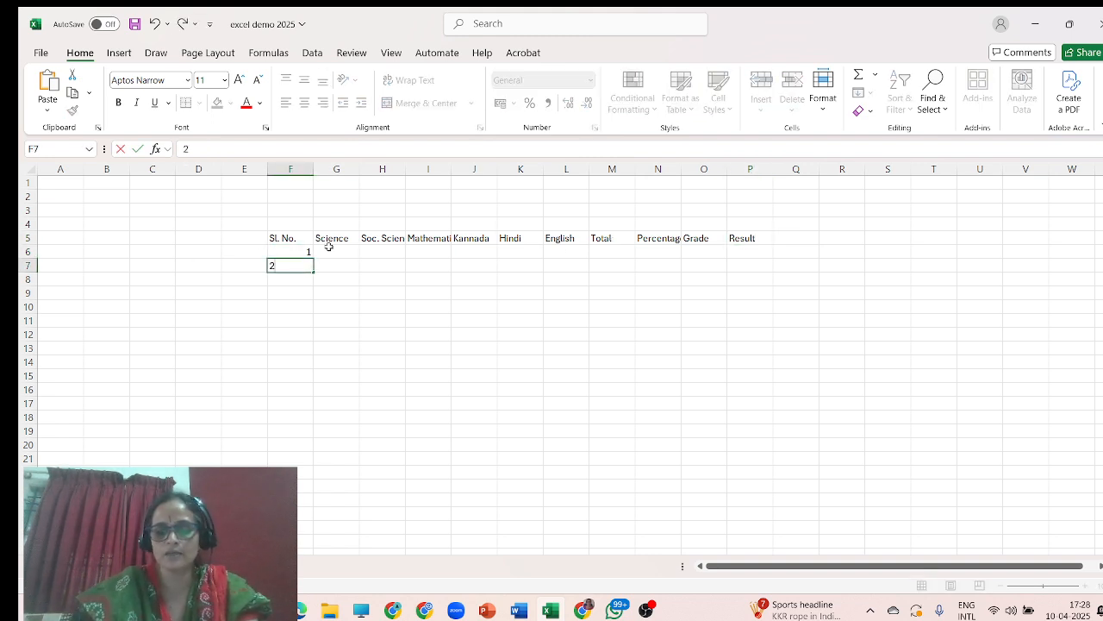
pyautogui.press('Return')
pyautogui.write('3')
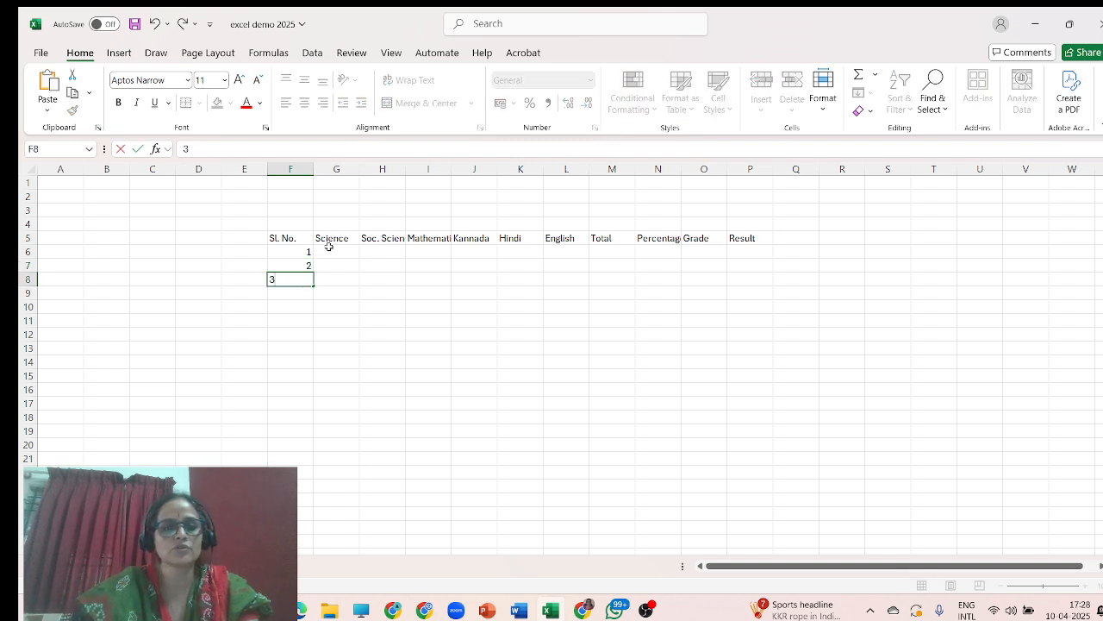
pyautogui.press('Return')
pyautogui.write('4')
# Enter three student names in G6 to G8 beside the serial numbers.
pyautogui.click(340, 258)
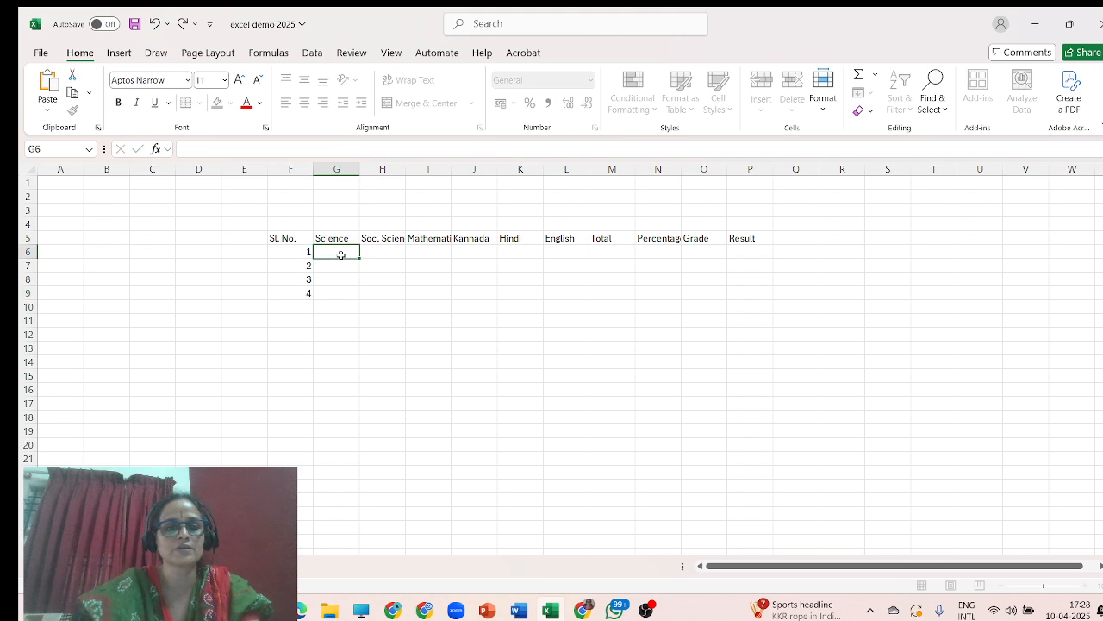
pyautogui.write('Suma')
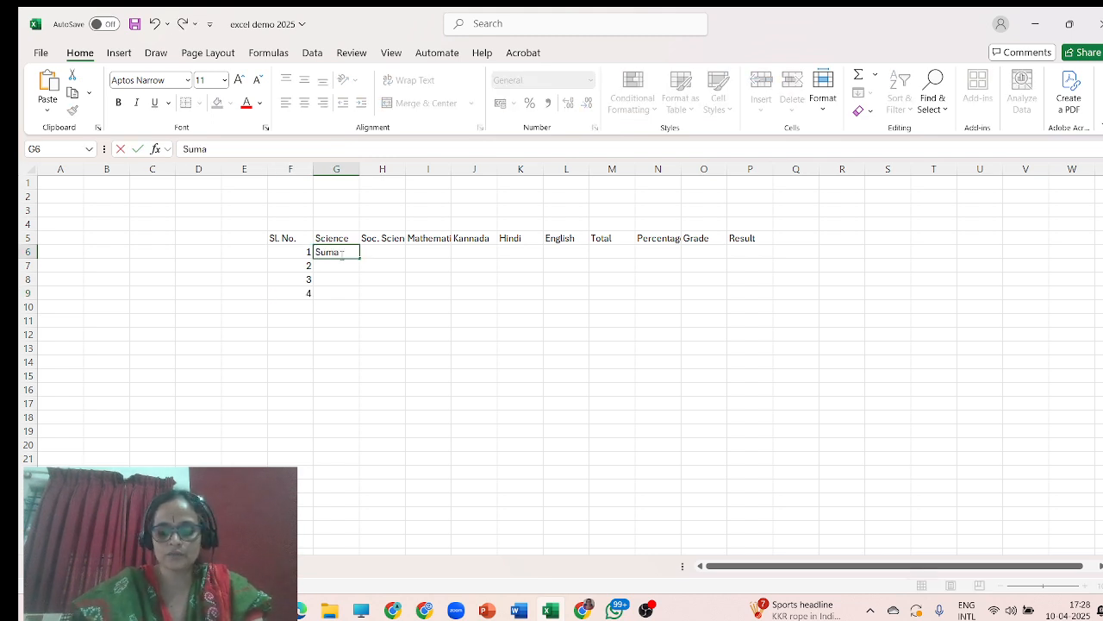
pyautogui.press('Return')
pyautogui.write('Uma')
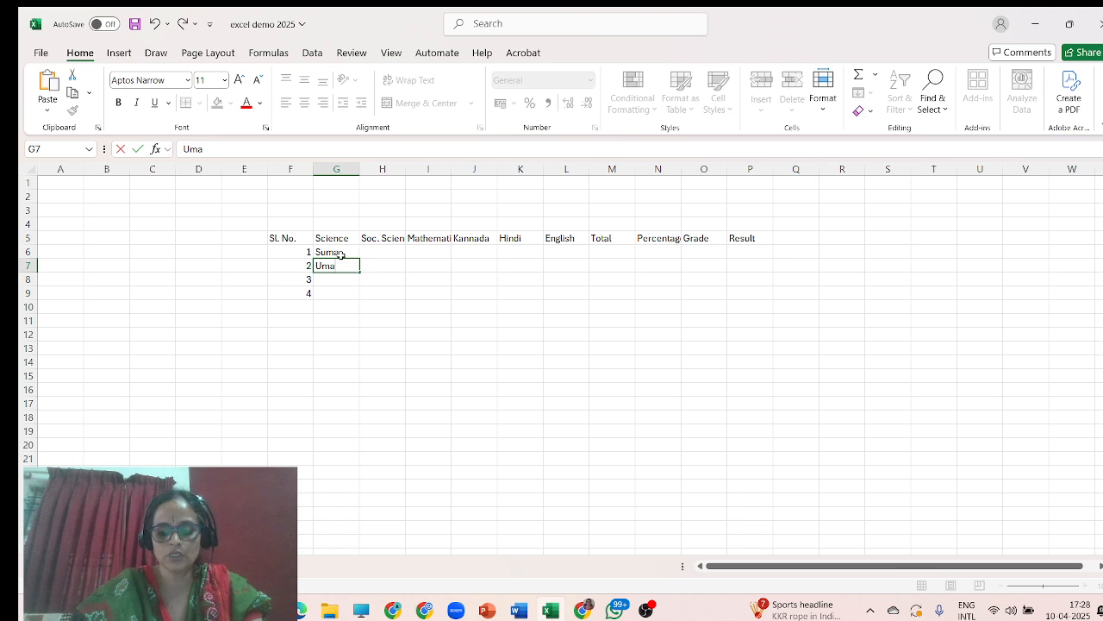
pyautogui.press('Return')
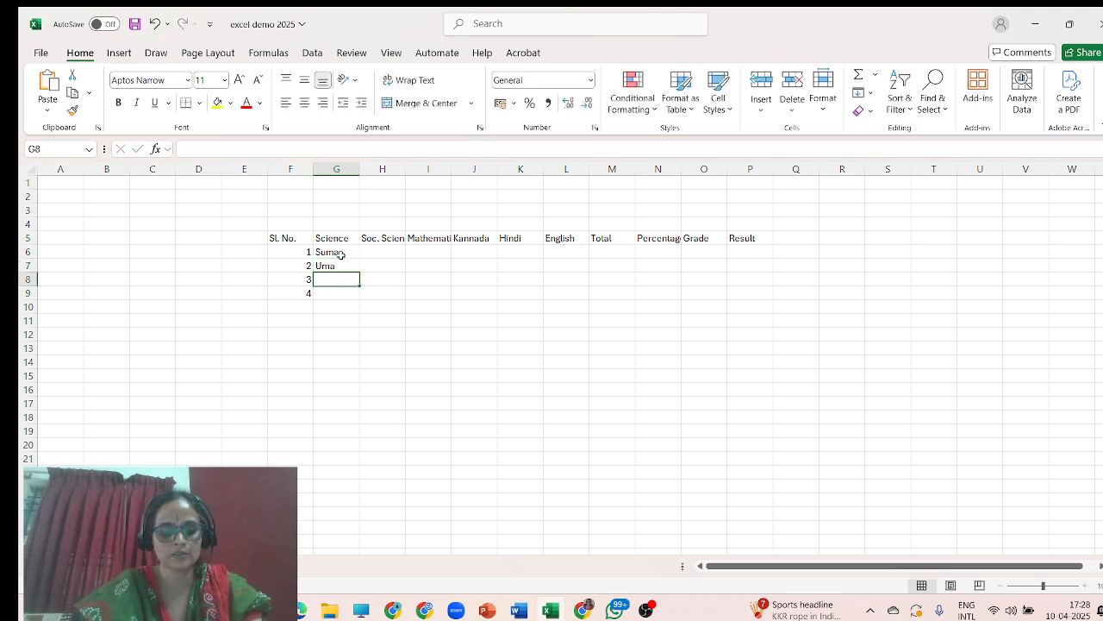
pyautogui.write('Reema')
pyautogui.press('Return')
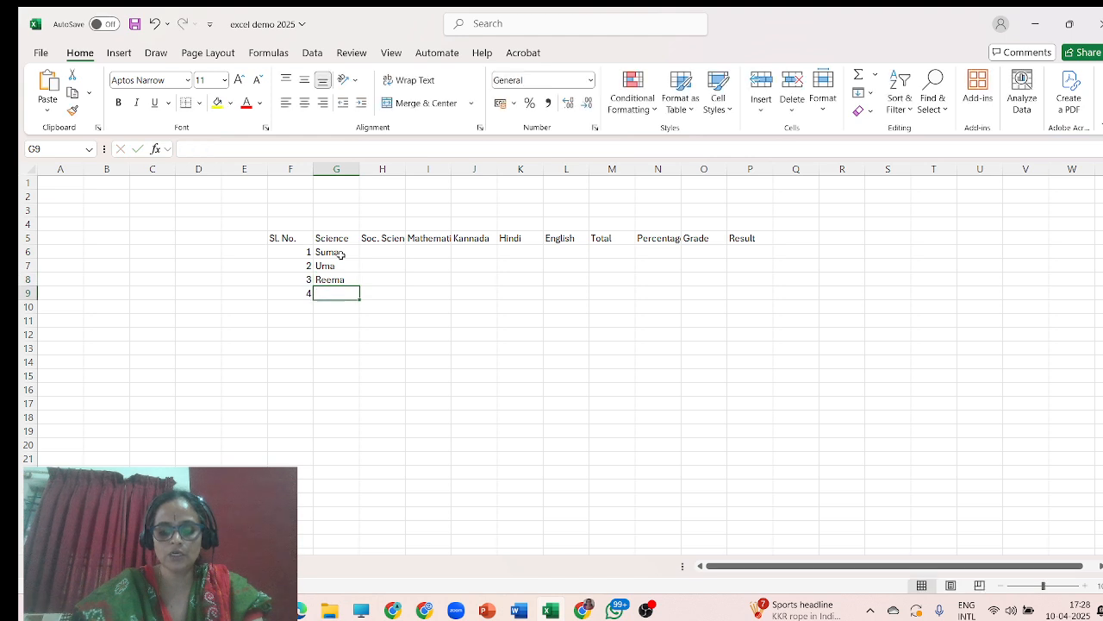
# Enter the fourth student's name in G9 to complete the name list.
pyautogui.write('Suresh')
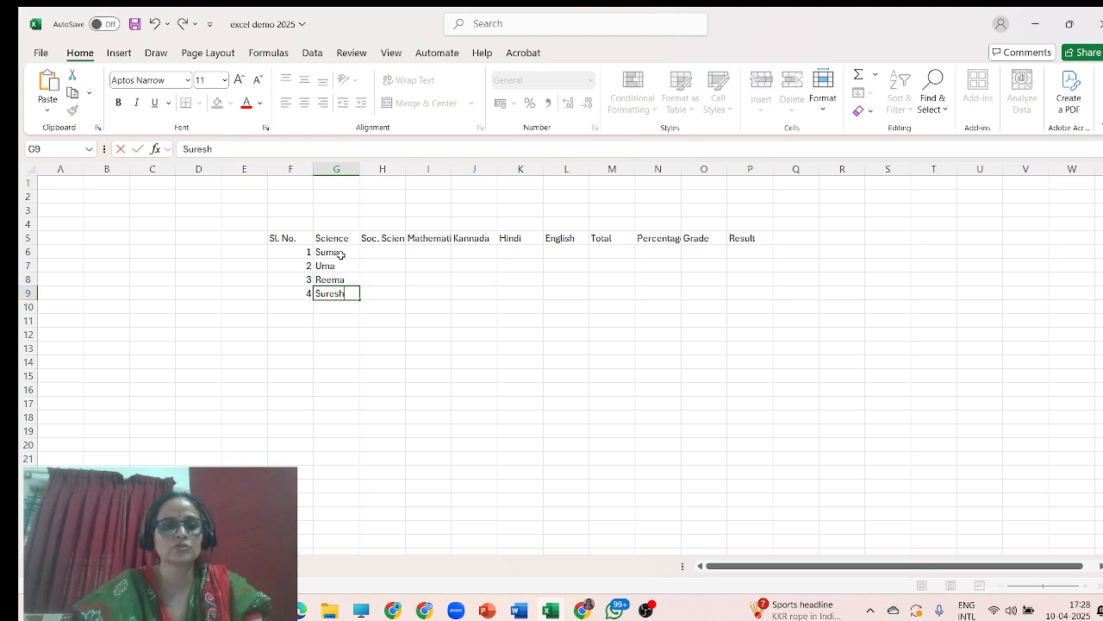
pyautogui.click(375, 252)
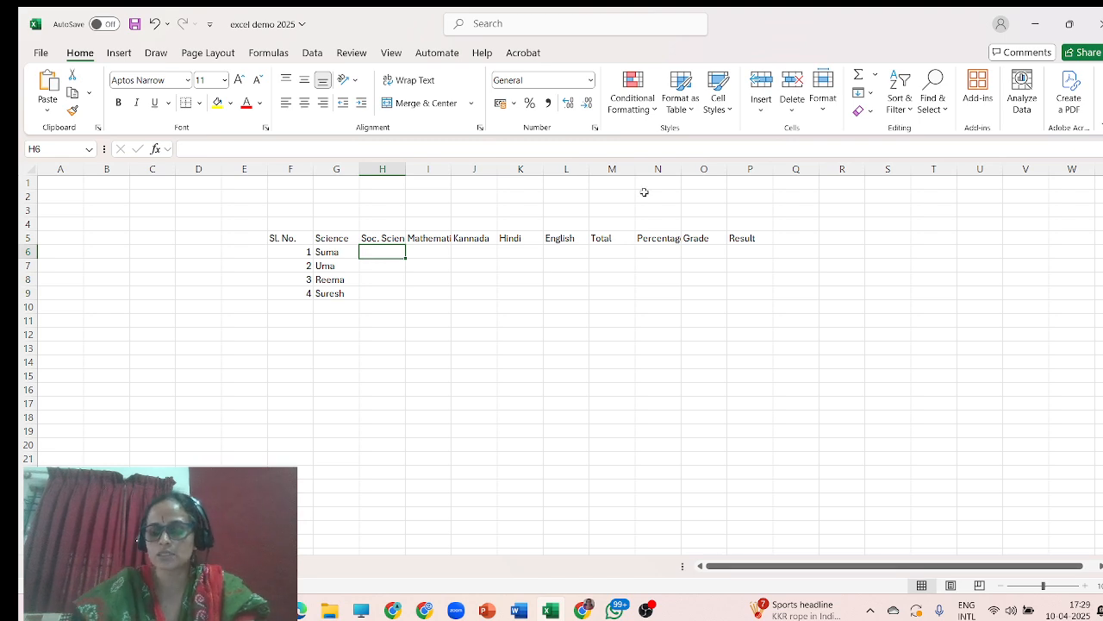
# Enter the first student's marks 98, 96, 97, 94 and 95 across H6 to L6.
pyautogui.write('98')
pyautogui.press('Tab')
pyautogui.write('96')
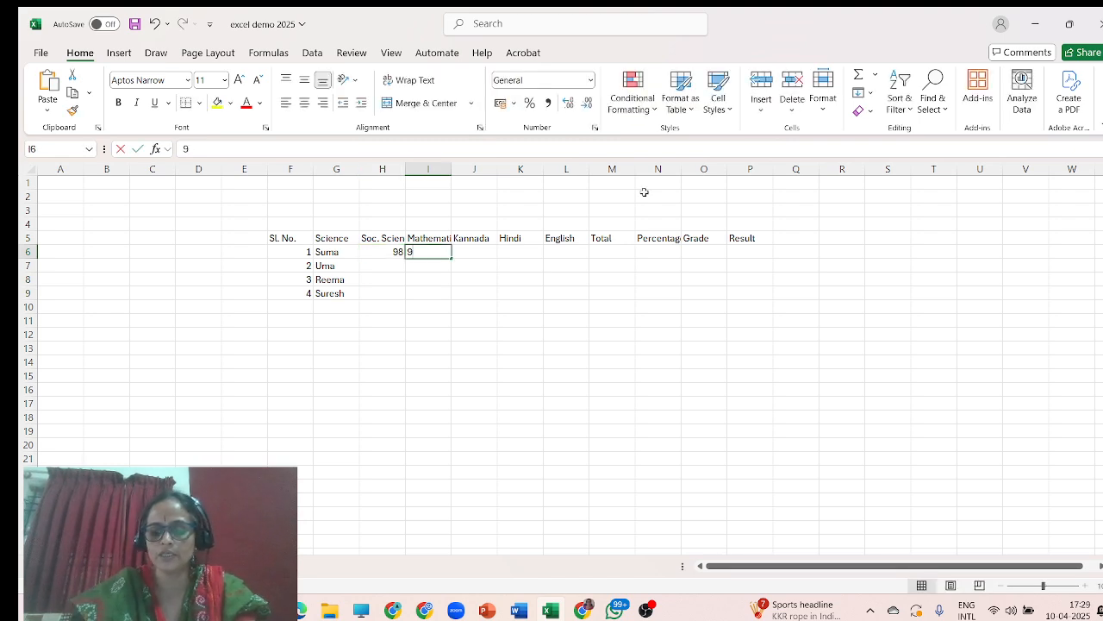
pyautogui.press('Tab')
pyautogui.write('97')
pyautogui.press('Tab')
pyautogui.write('9')
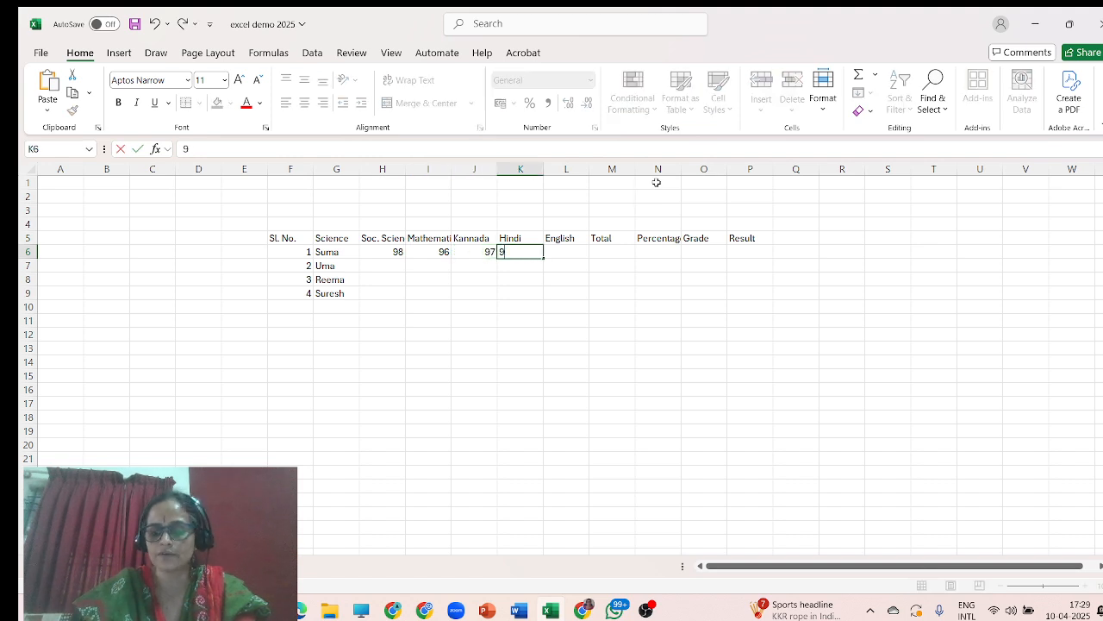
pyautogui.write('4')
pyautogui.press('Tab')
pyautogui.write('95')
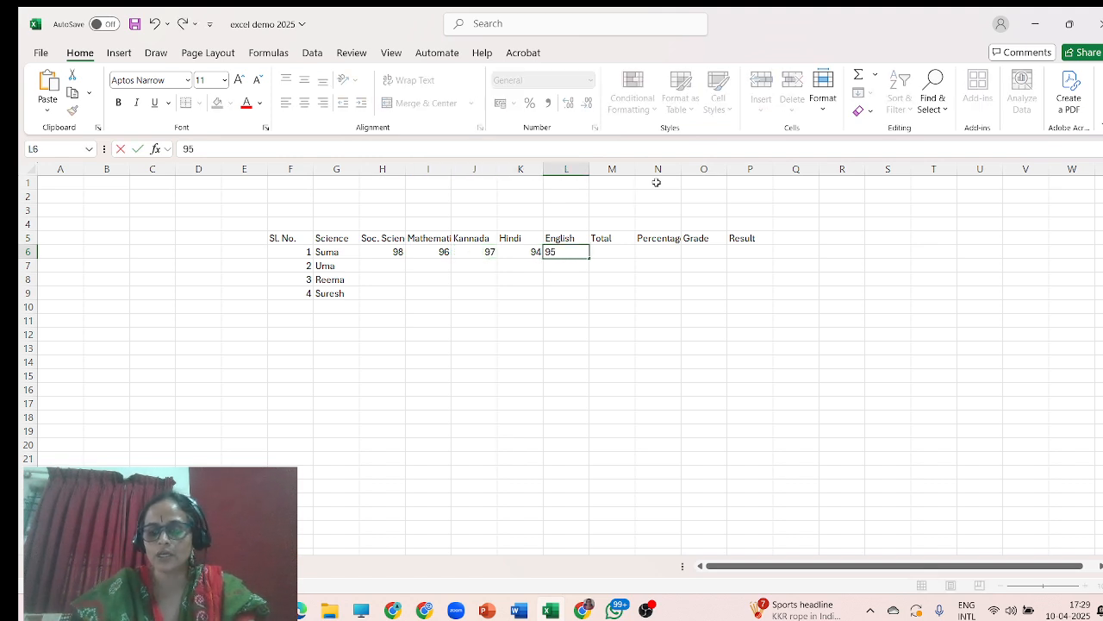
pyautogui.press('Tab')
pyautogui.write('9')
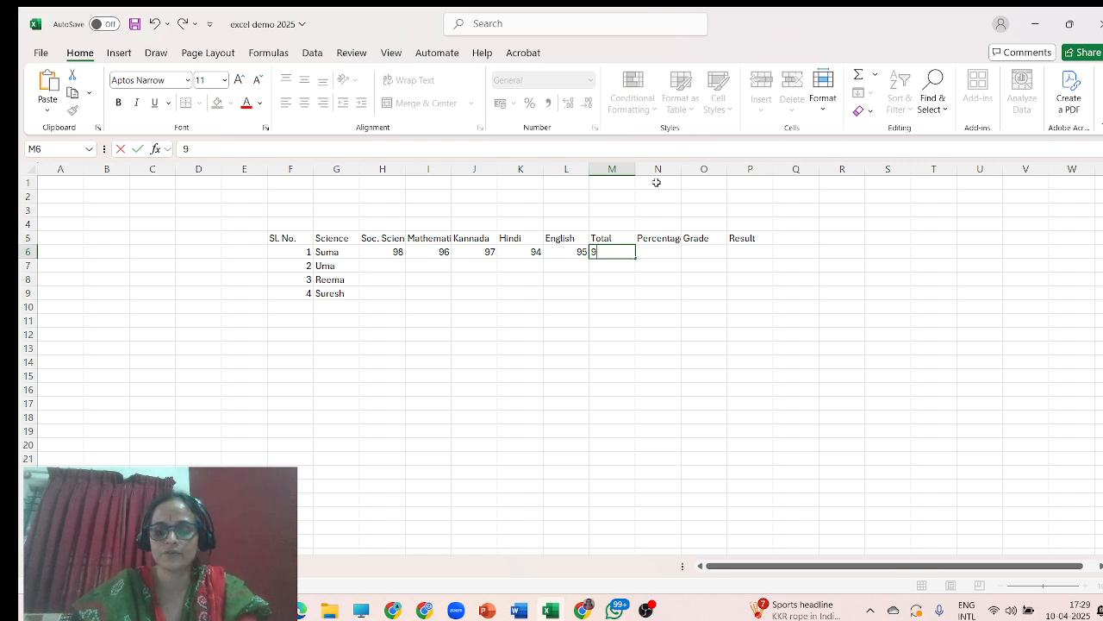
pyautogui.press('BackSpace')
# Move the Sl. No. header and serial numbers from F5:F9 one column left into E5:E9.
pyautogui.click(385, 264)
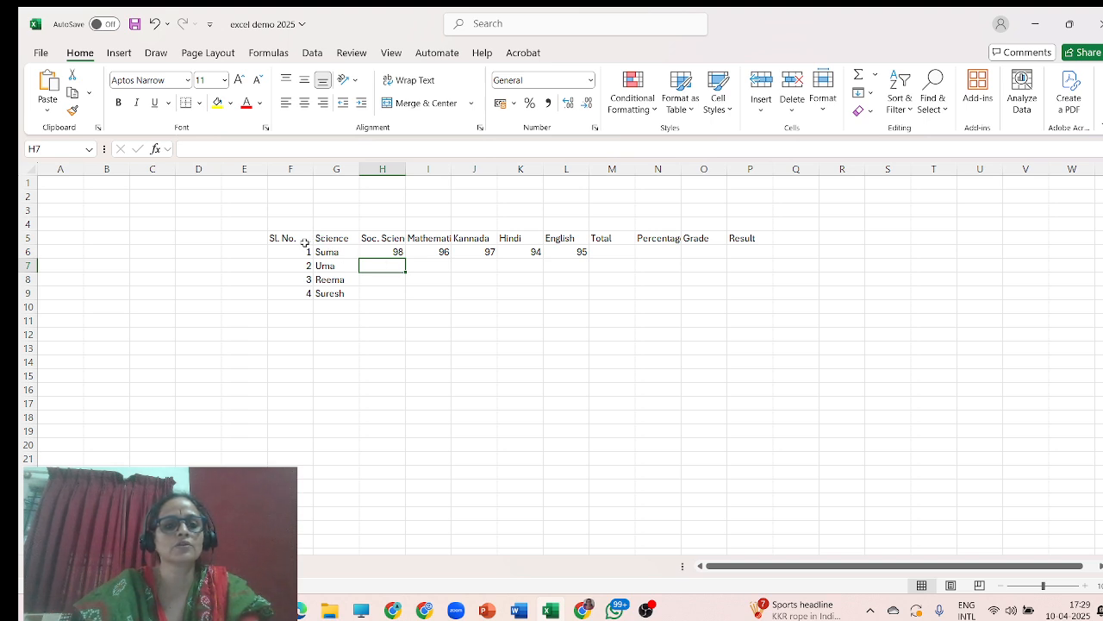
pyautogui.moveTo(289, 238); pyautogui.dragTo(312, 297)
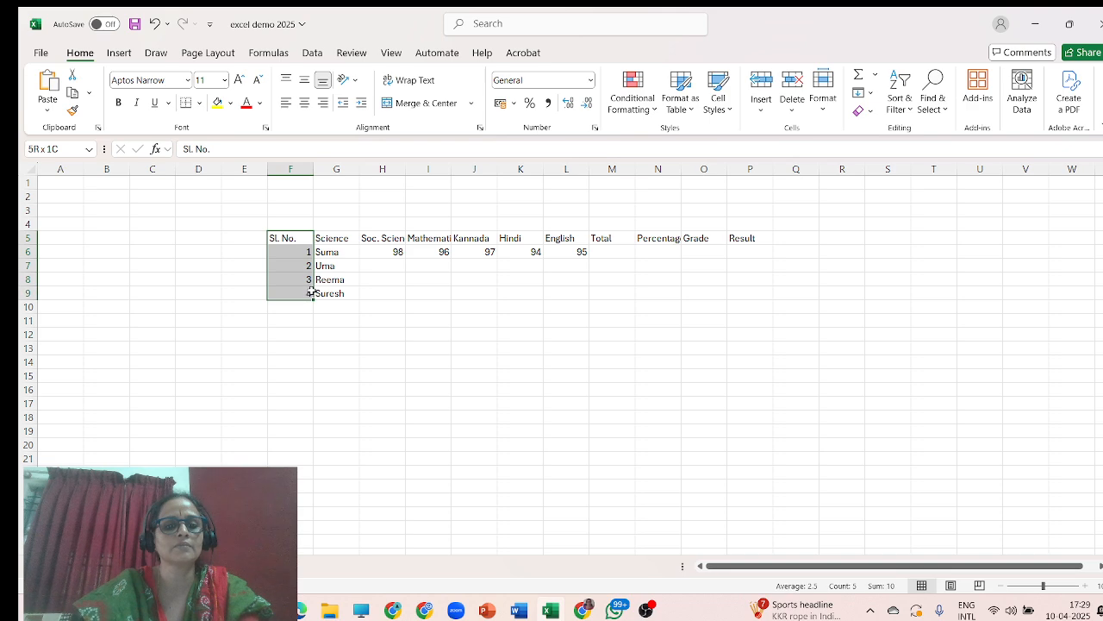
pyautogui.rightClick(312, 297)
pyautogui.click(336, 148)
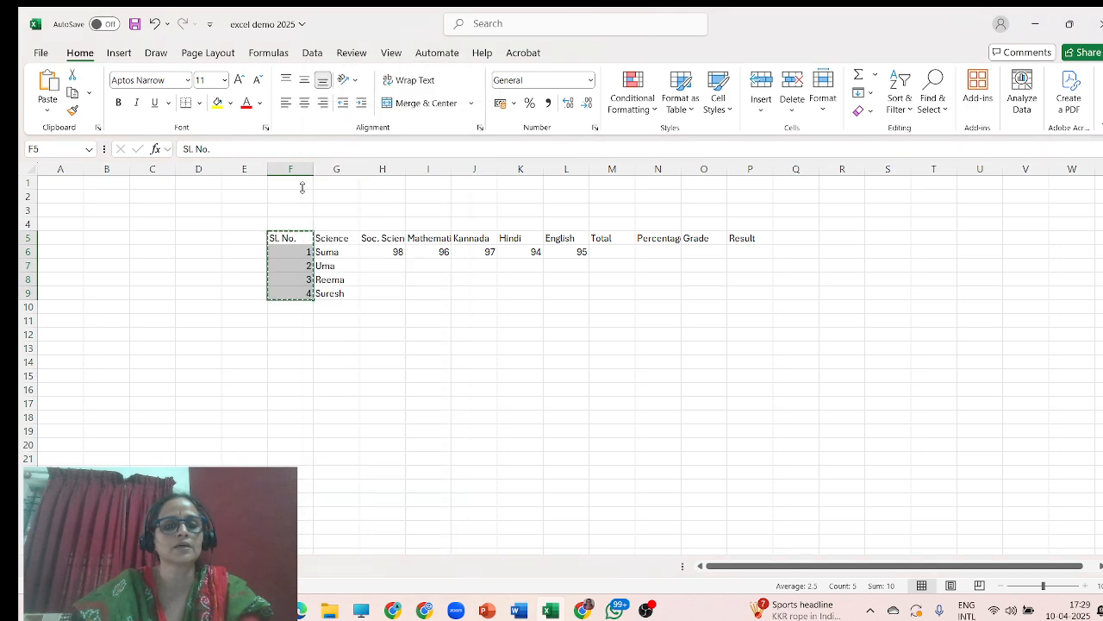
pyautogui.click(254, 239)
pyautogui.hotkey('ctrl', 'v')
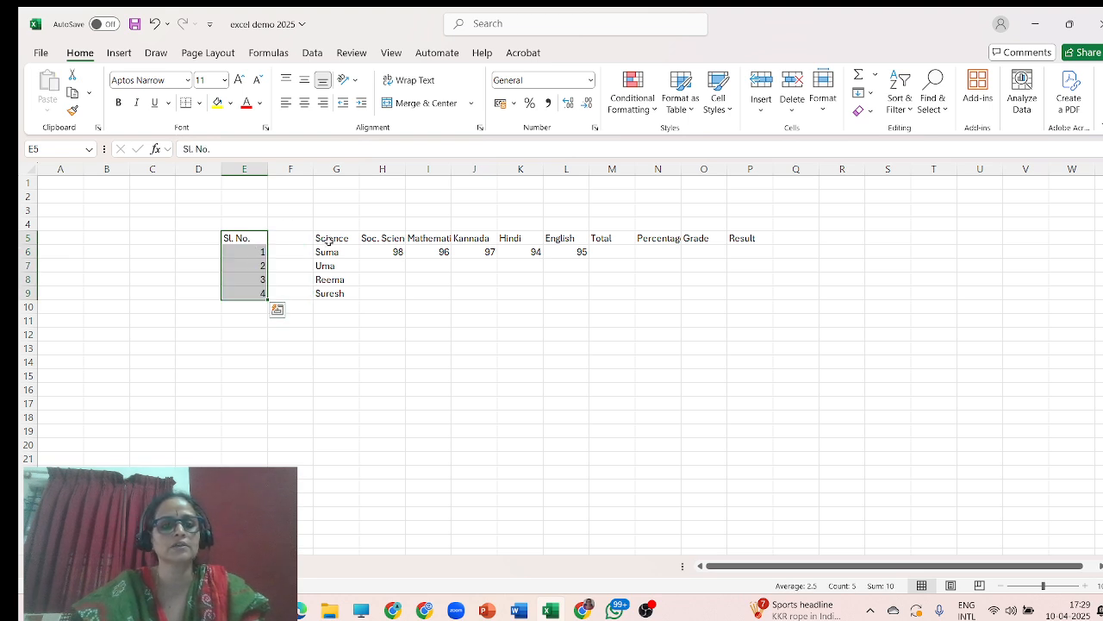
# Move the student names from G6:G9 into F6:F9 and head that column Name in F5.
pyautogui.moveTo(321, 252); pyautogui.dragTo(323, 291)
pyautogui.rightClick(323, 291)
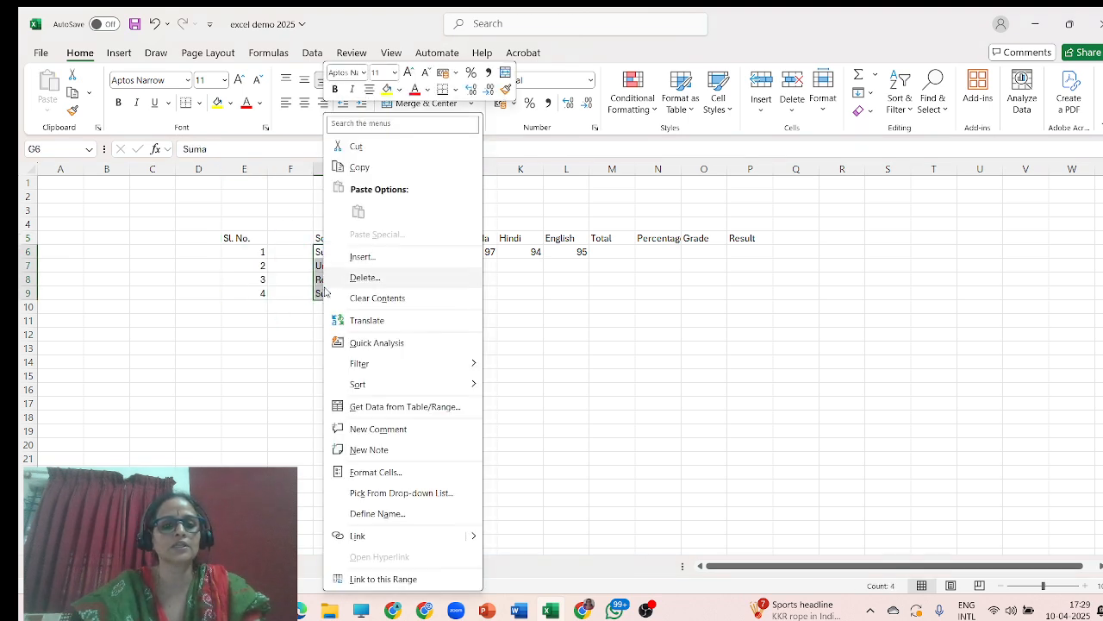
pyautogui.click(360, 148)
pyautogui.click(282, 250)
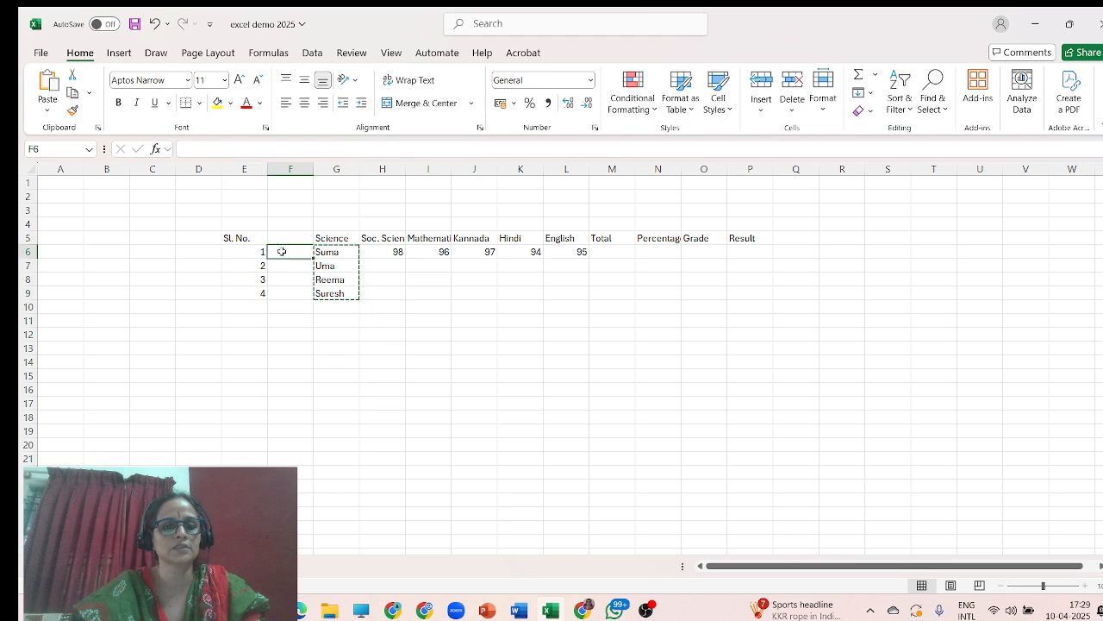
pyautogui.hotkey('ctrl', 'v')
pyautogui.click(289, 237)
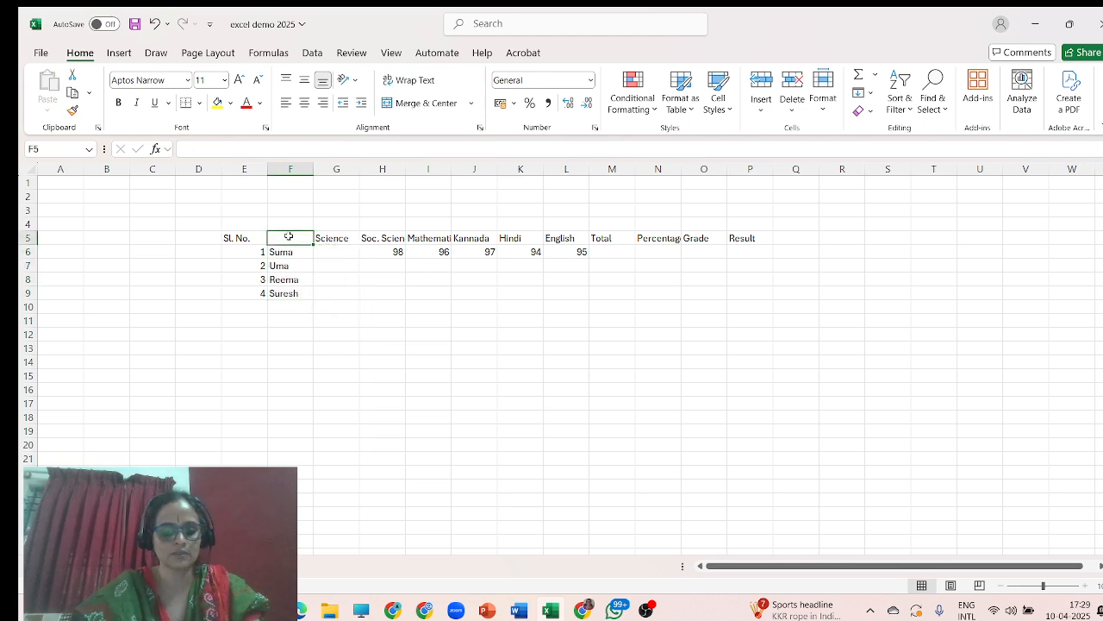
pyautogui.write('Name')
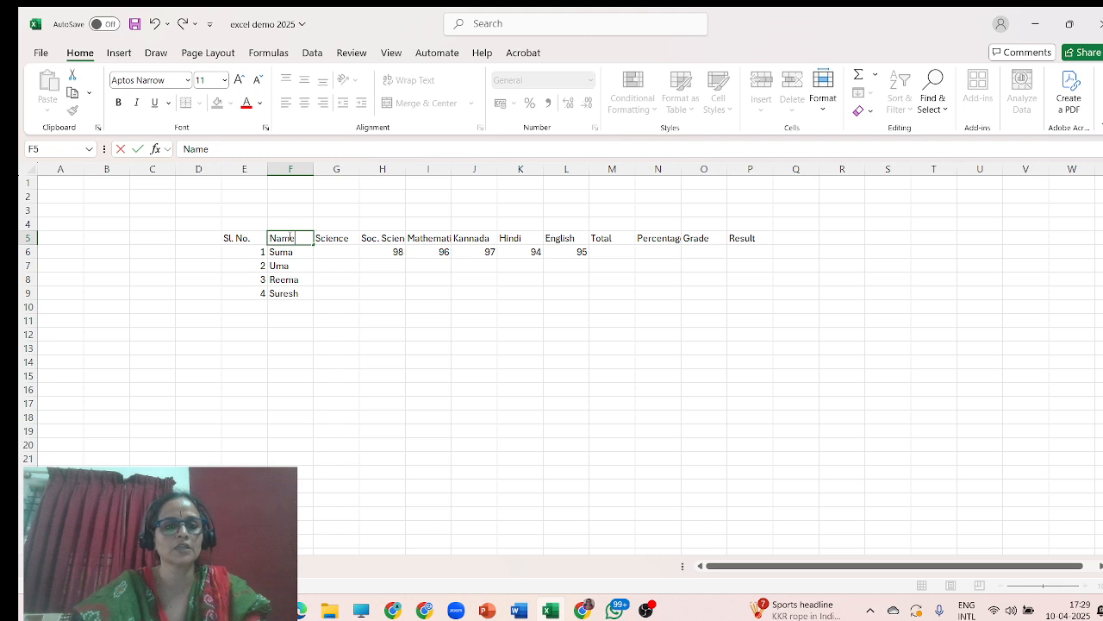
# Enter 94 as the first student's Science mark in G6.
pyautogui.click(333, 254)
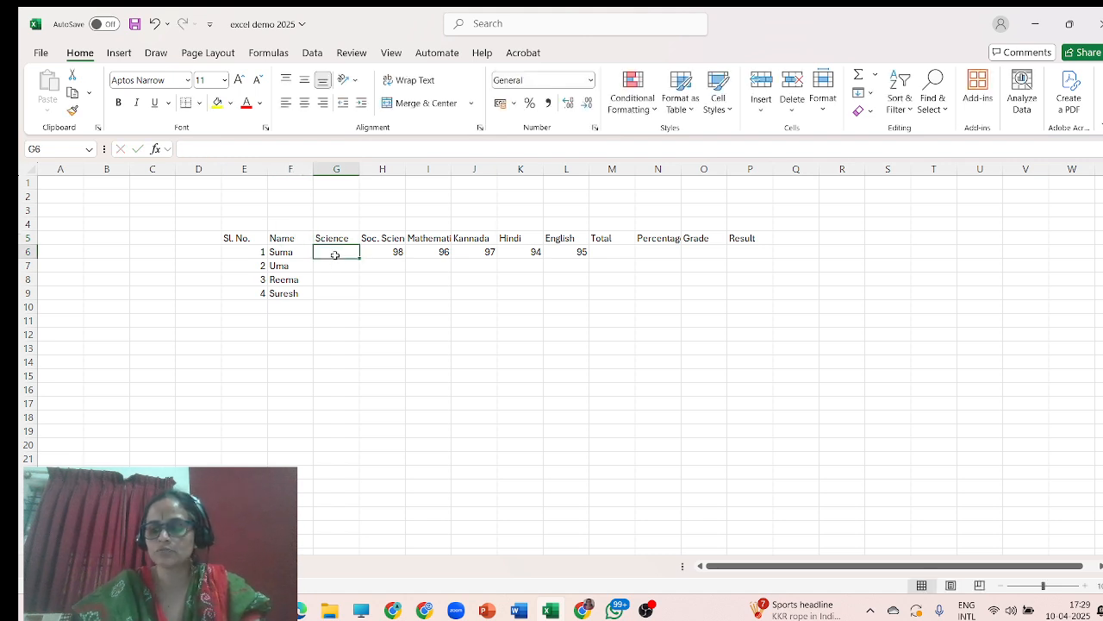
pyautogui.write('94')
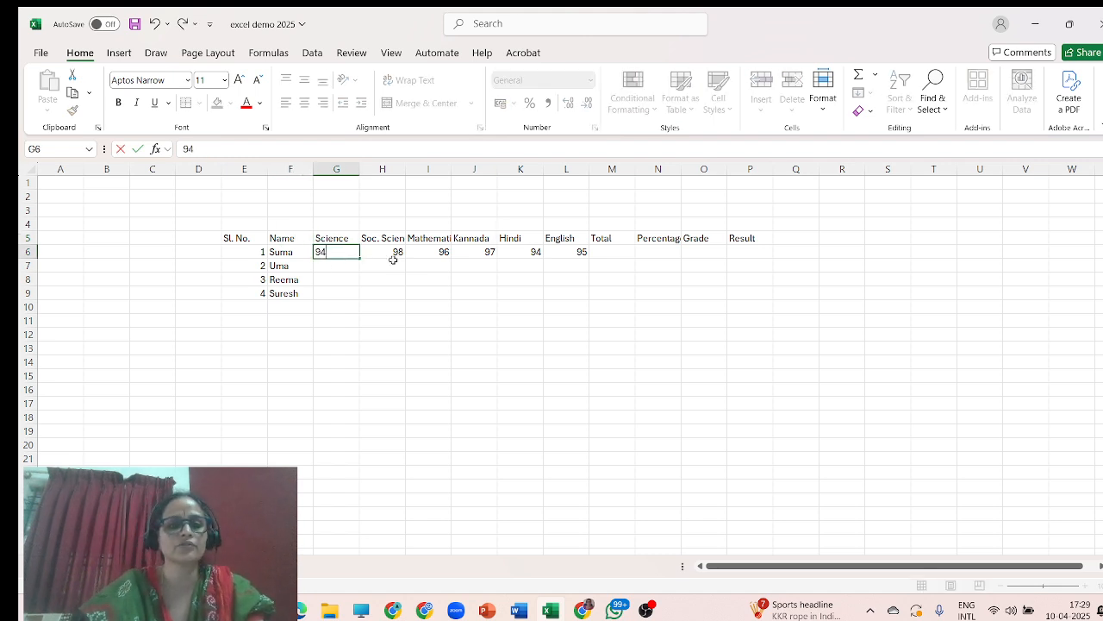
# Enter the second student's marks 54, 58, 57, 56, 54 and 52 across G7 to L7.
pyautogui.click(332, 269)
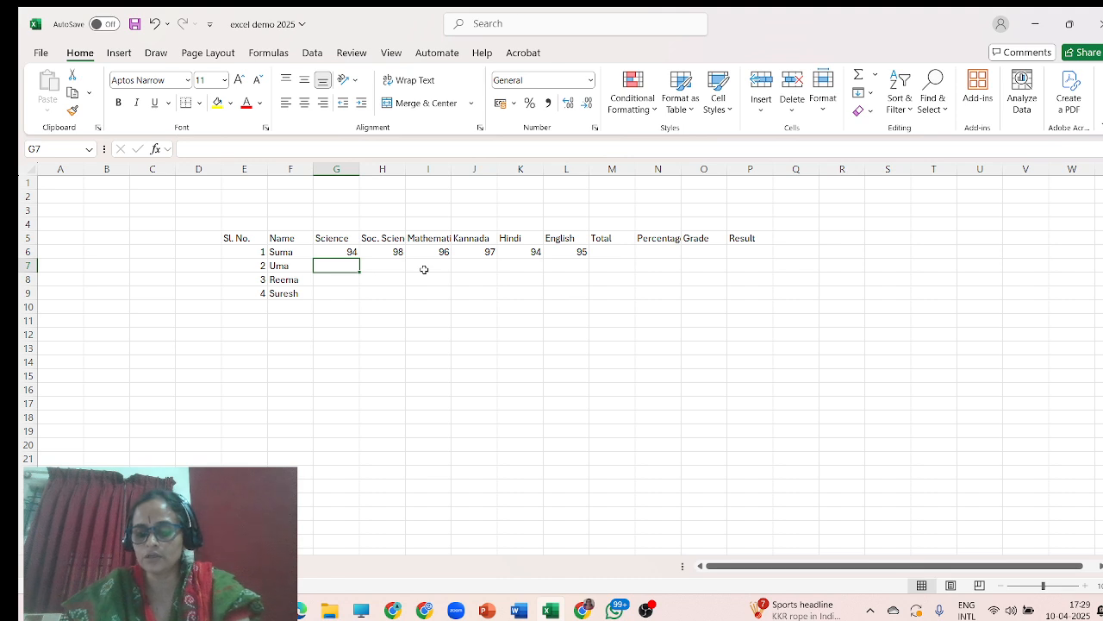
pyautogui.write('54')
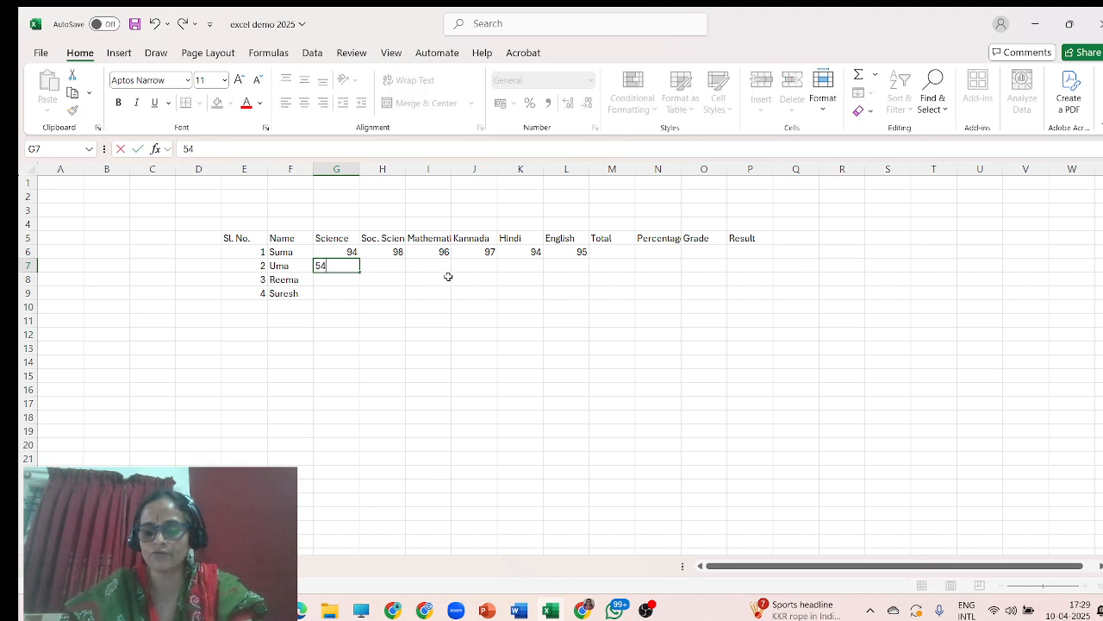
pyautogui.press('Tab')
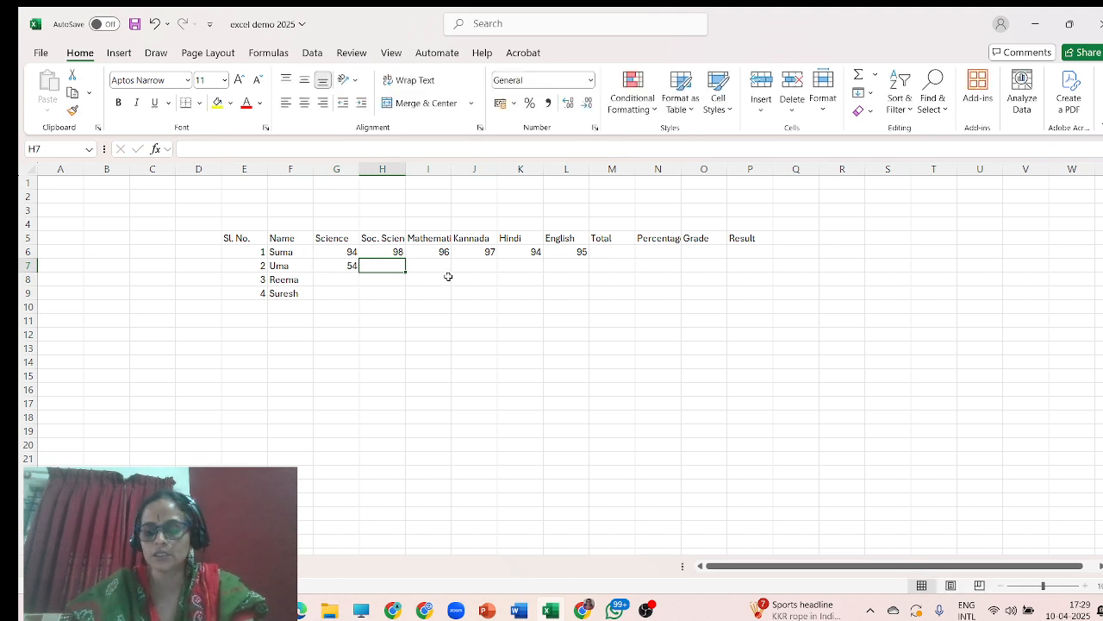
pyautogui.write('58')
pyautogui.press('Tab')
pyautogui.write('5')
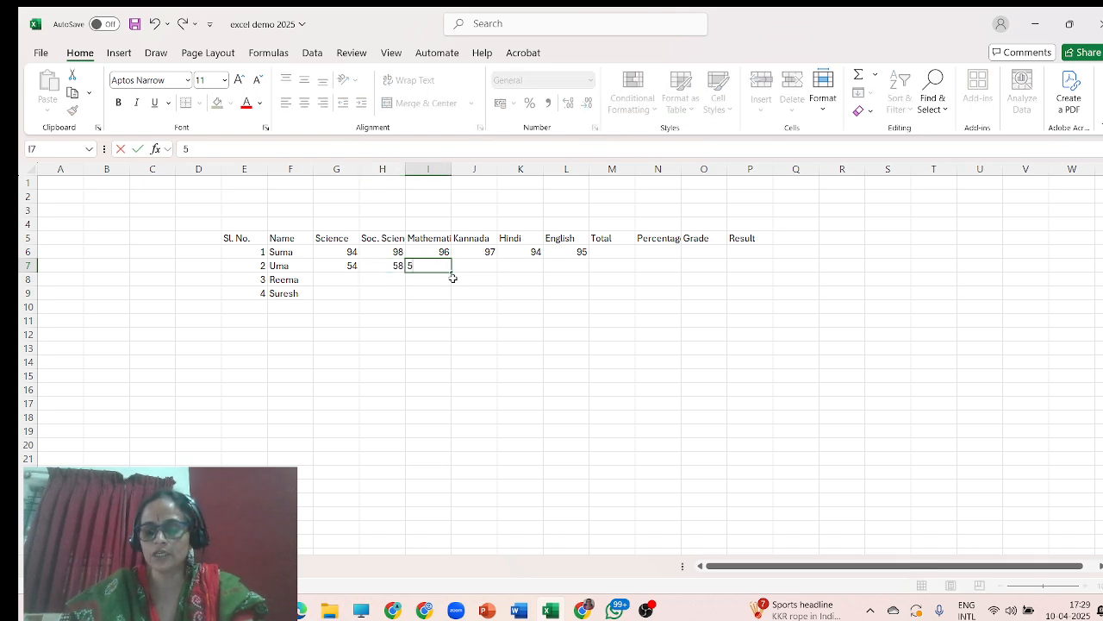
pyautogui.write('7')
pyautogui.press('Tab')
pyautogui.write('56')
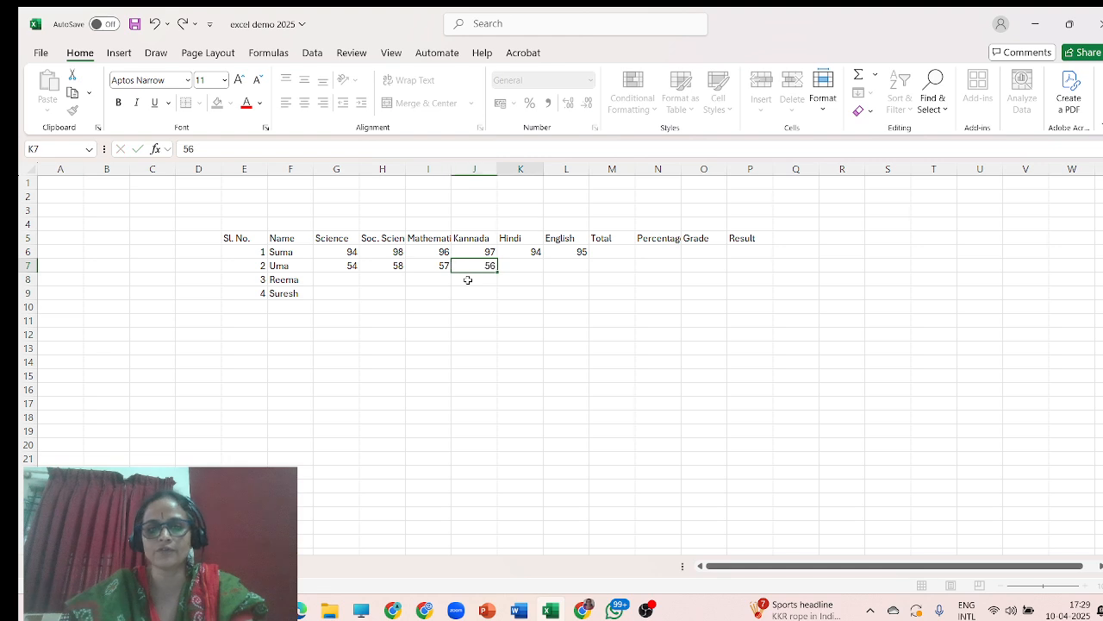
pyautogui.press('Tab')
pyautogui.write('54')
pyautogui.press('Tab')
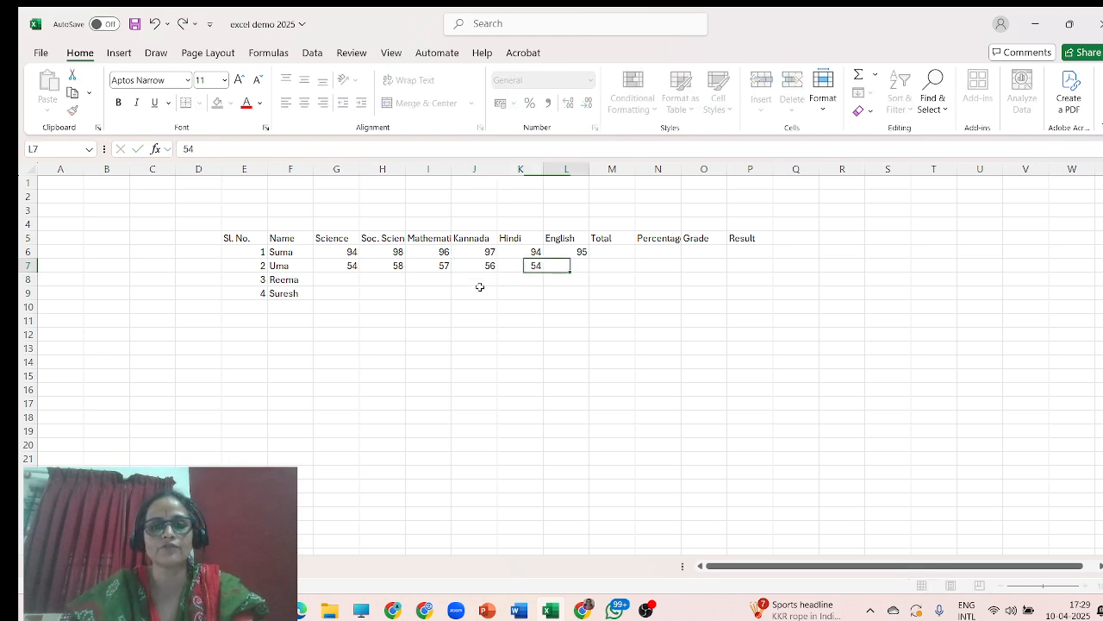
pyautogui.write('52')
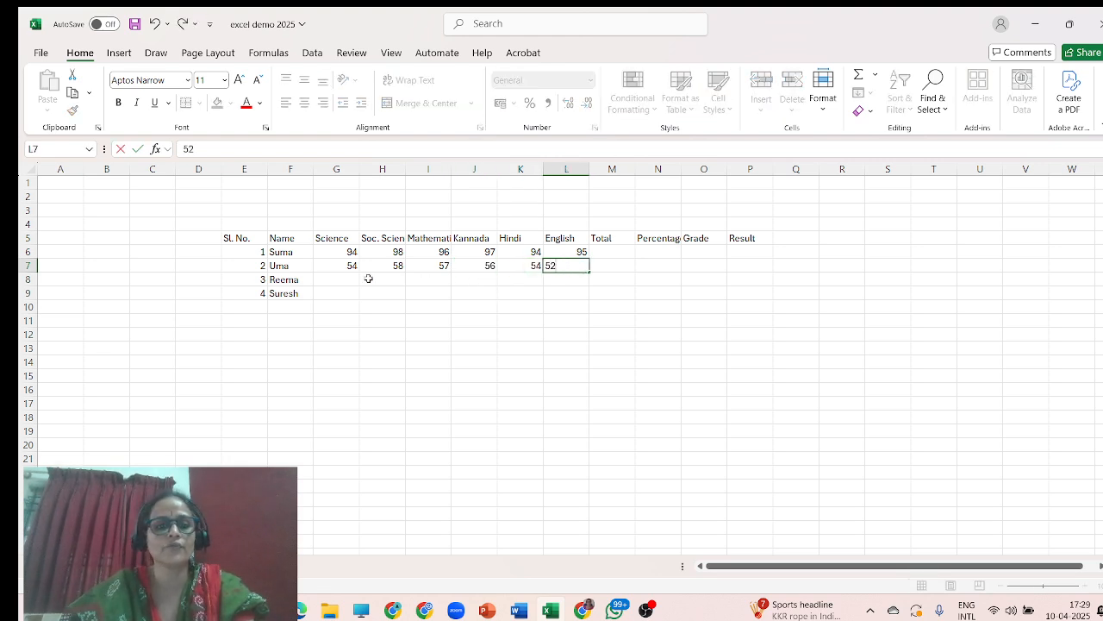
# Enter the third student's marks 45, 47, 46, 42, 41 and 49 across G8 to L8.
pyautogui.click(342, 279)
pyautogui.write('45')
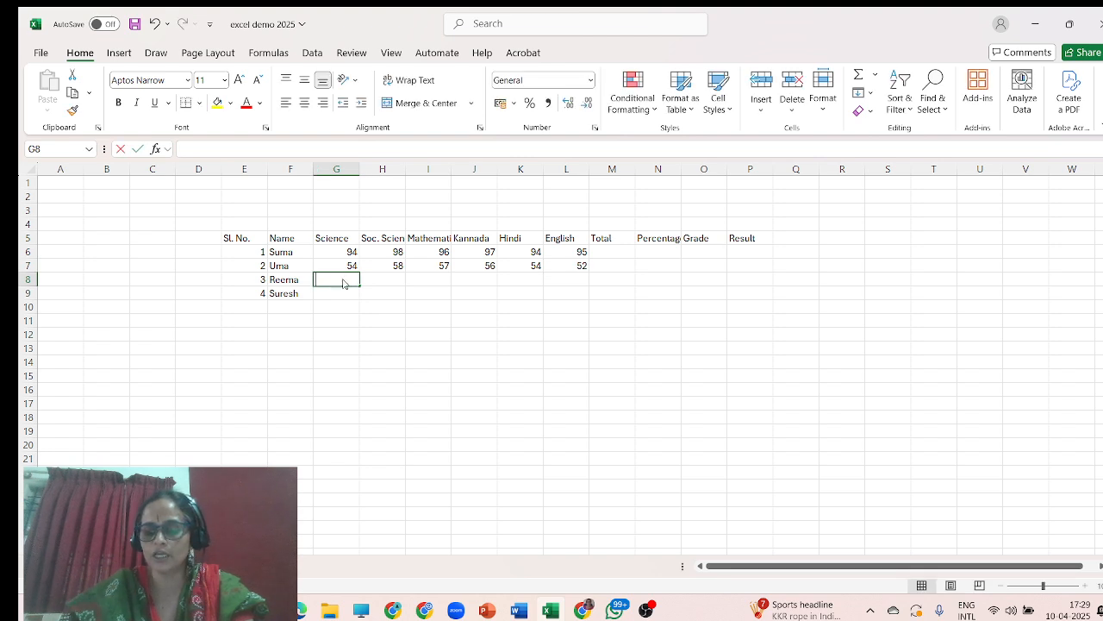
pyautogui.press('Tab')
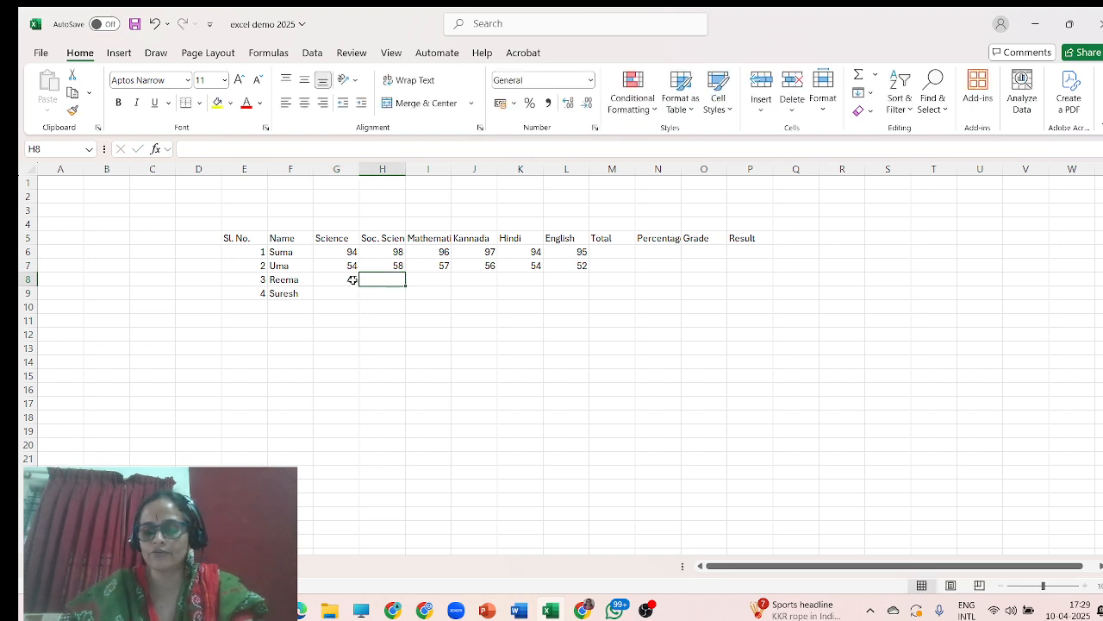
pyautogui.write('47')
pyautogui.press('Tab')
pyautogui.write('46')
pyautogui.press('Tab')
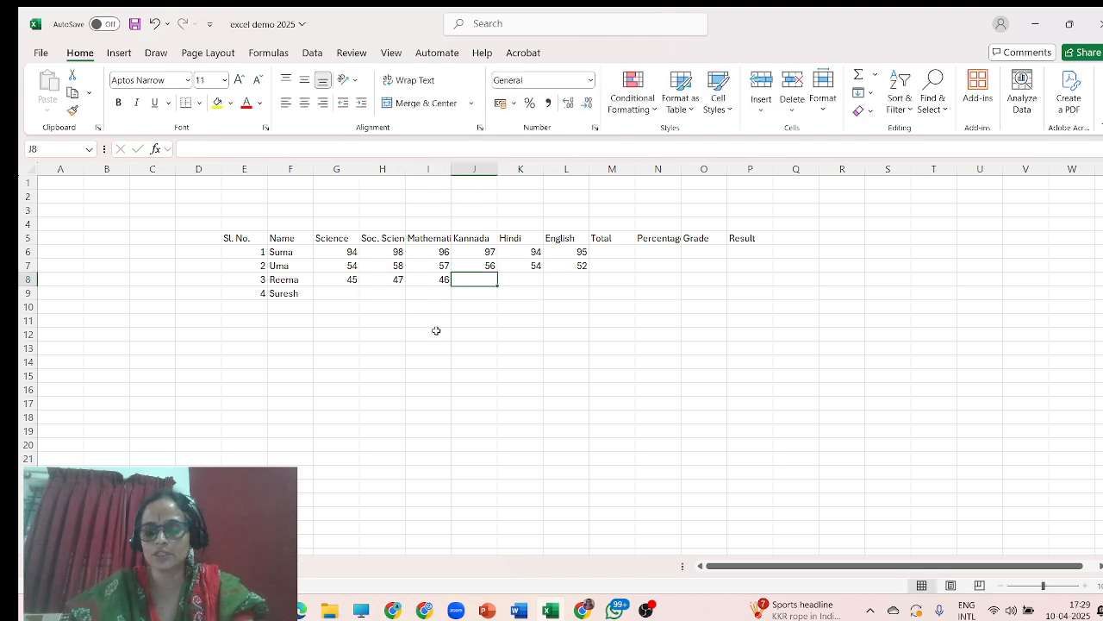
pyautogui.write('42')
pyautogui.press('Tab')
pyautogui.write('41')
pyautogui.press('Tab')
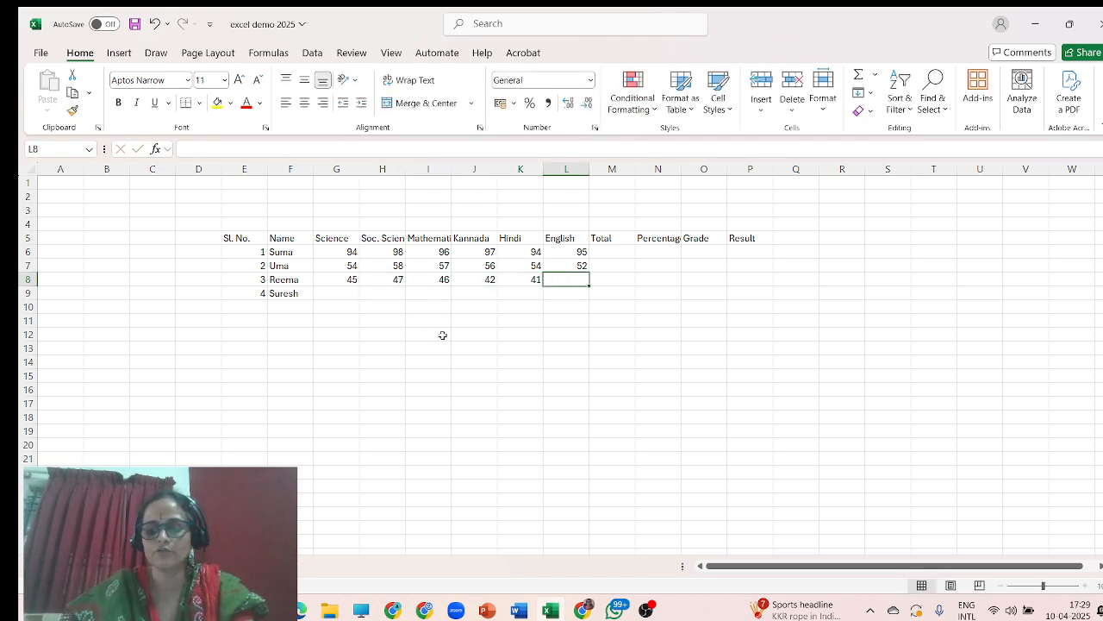
pyautogui.write('49')
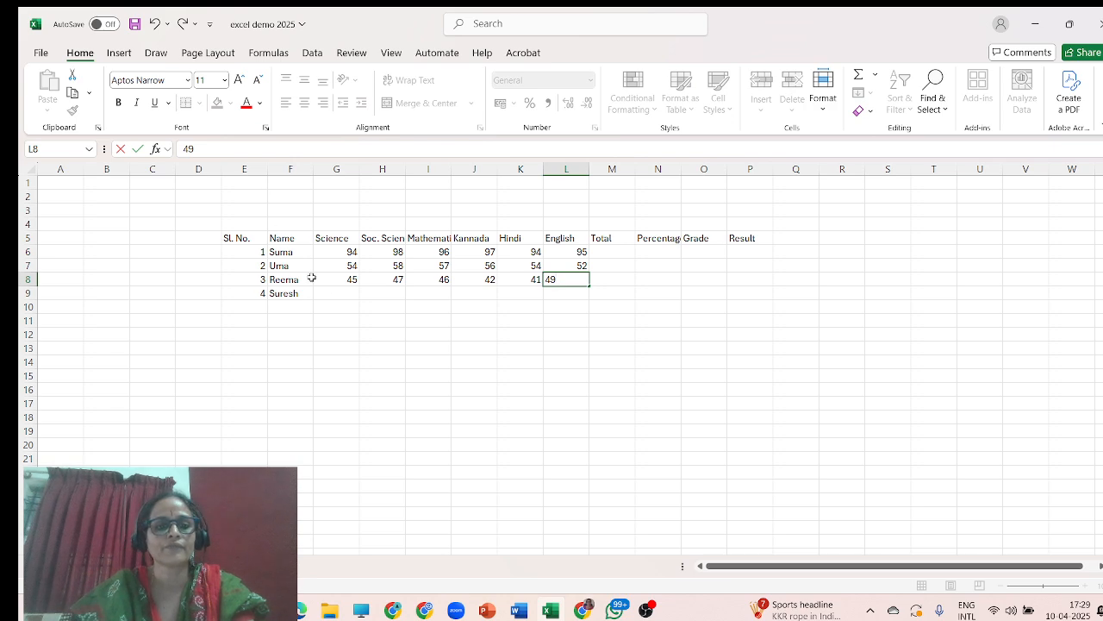
# Enter the fourth student's marks 23, 24, 29, 26, 27 and 21 across G9 to L9.
pyautogui.click(344, 289)
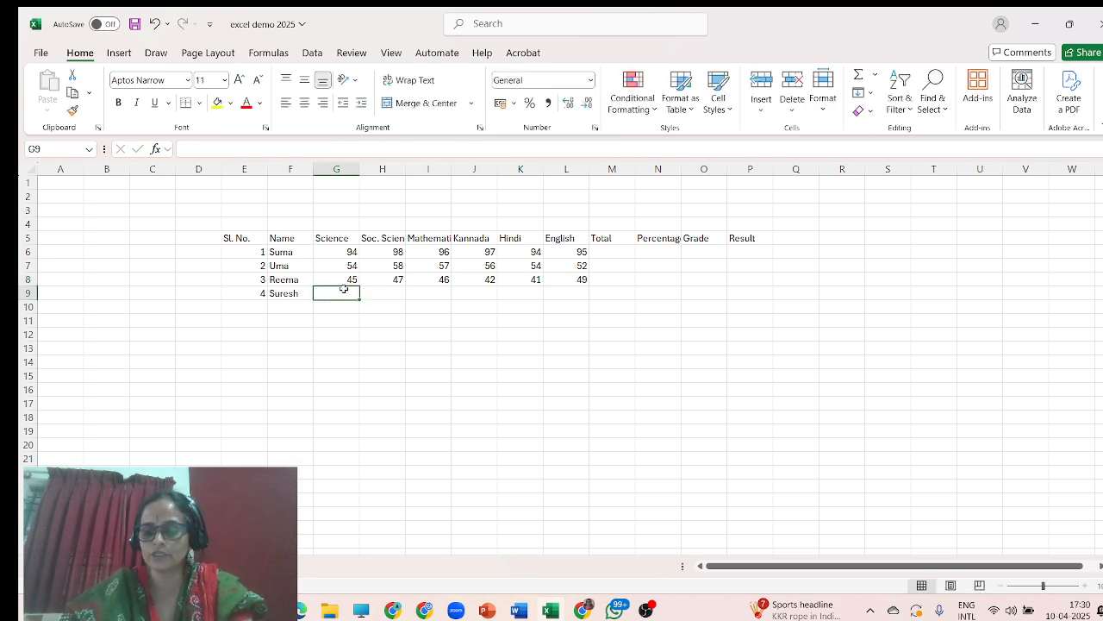
pyautogui.write('23')
pyautogui.press('Tab')
pyautogui.write('24')
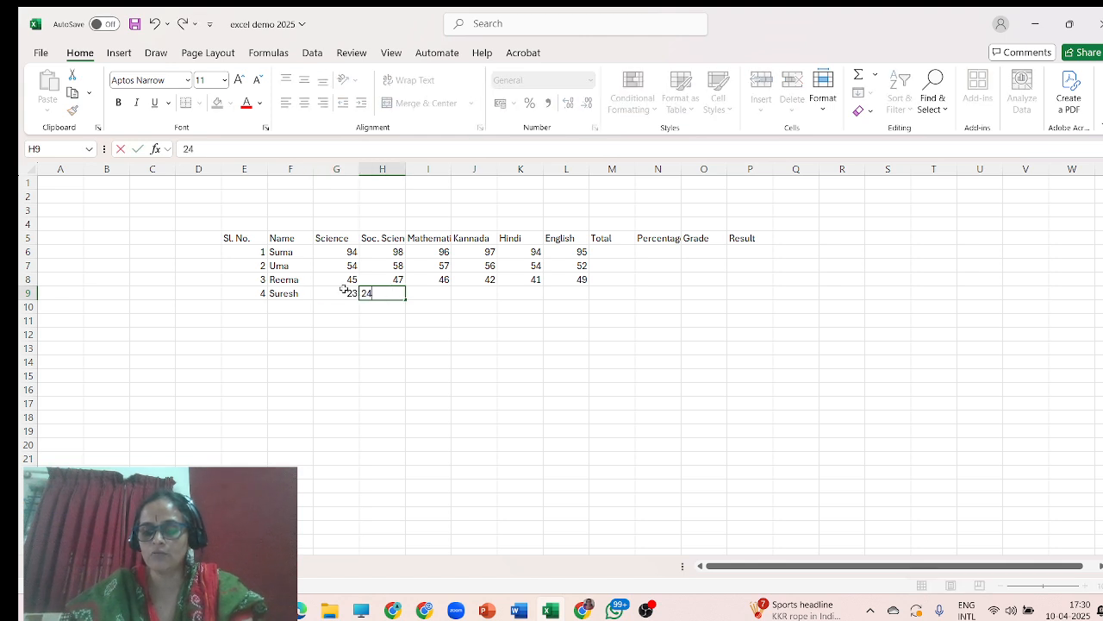
pyautogui.press('Tab')
pyautogui.write('29')
pyautogui.press('Tab')
pyautogui.write('2')
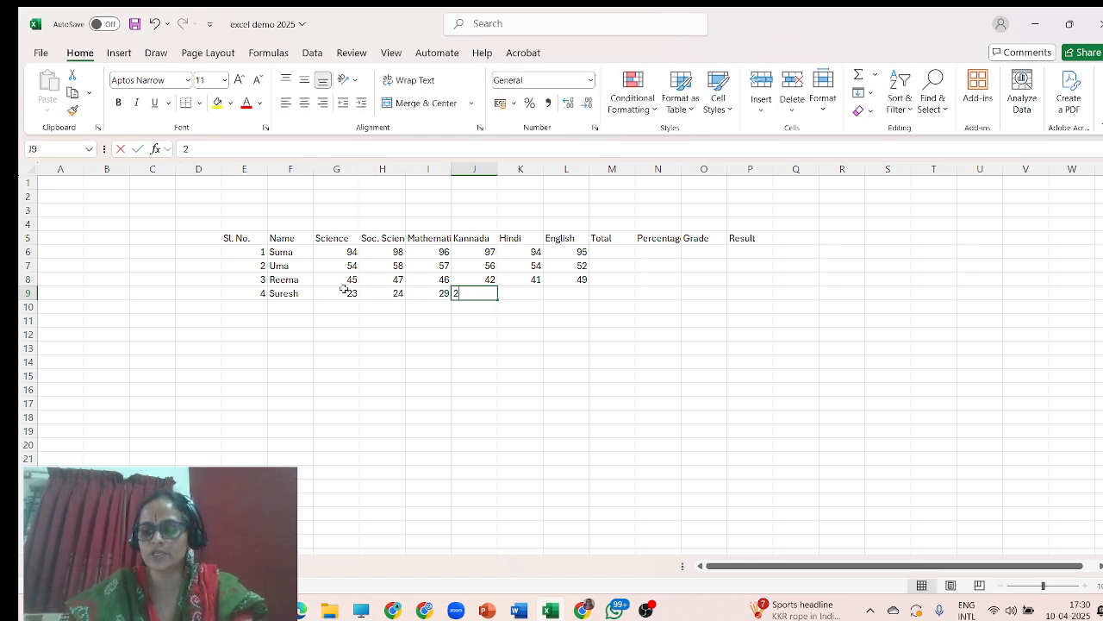
pyautogui.write('6')
pyautogui.press('Tab')
pyautogui.write('27')
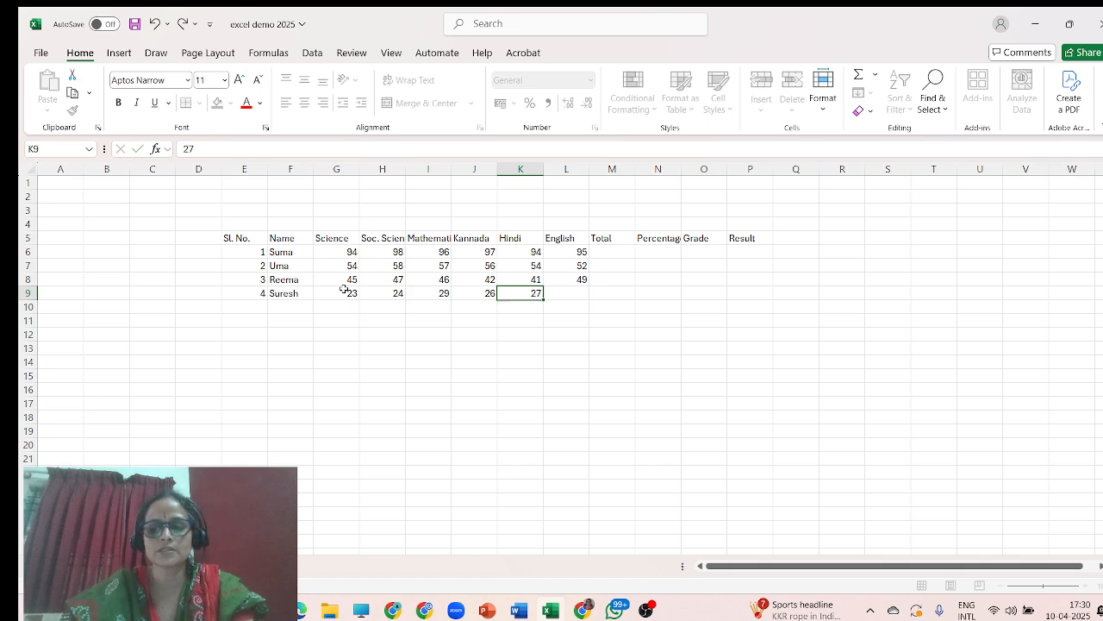
pyautogui.press('Tab')
pyautogui.write('21')
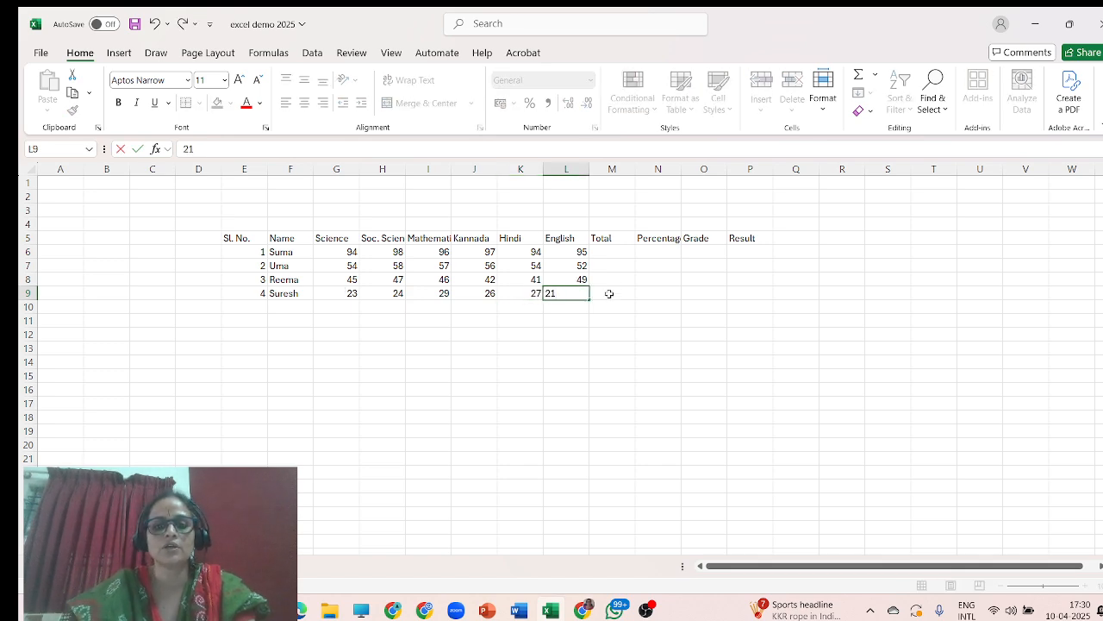
pyautogui.click(578, 309)
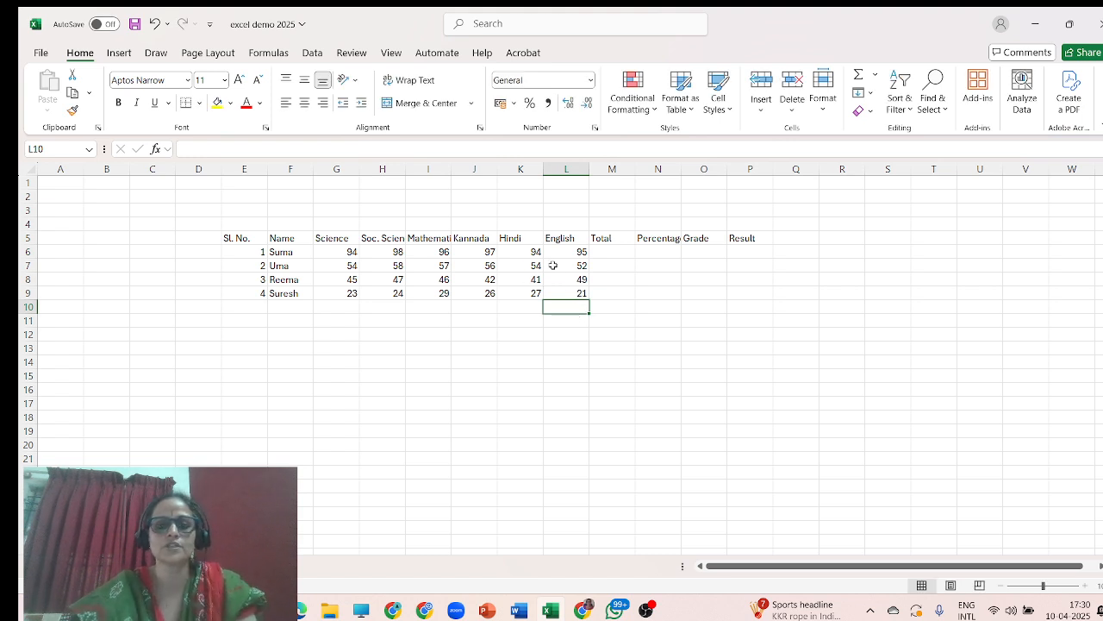
pyautogui.click(607, 252)
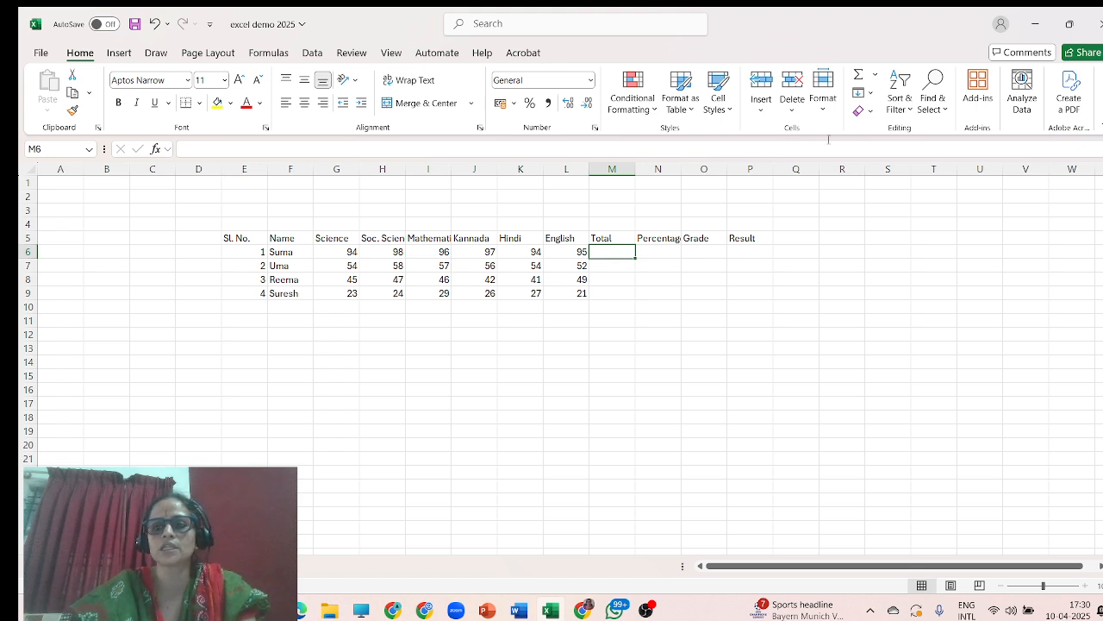
# Total the first student's marks in M6 with AutoSum and fill the formula down to M9.
pyautogui.click(860, 78)
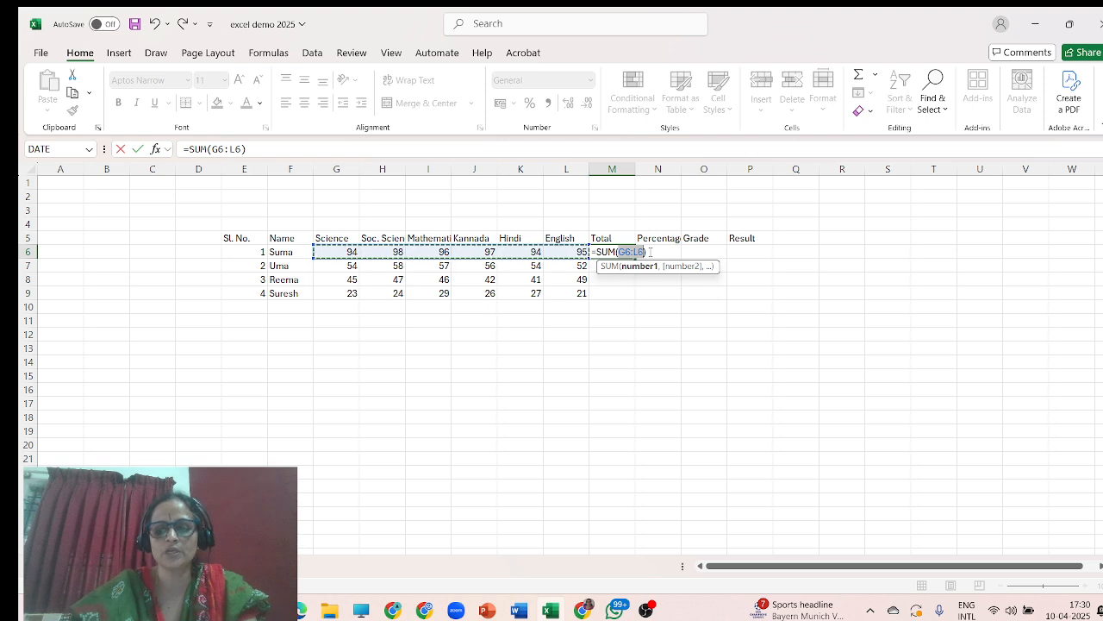
pyautogui.press('Return')
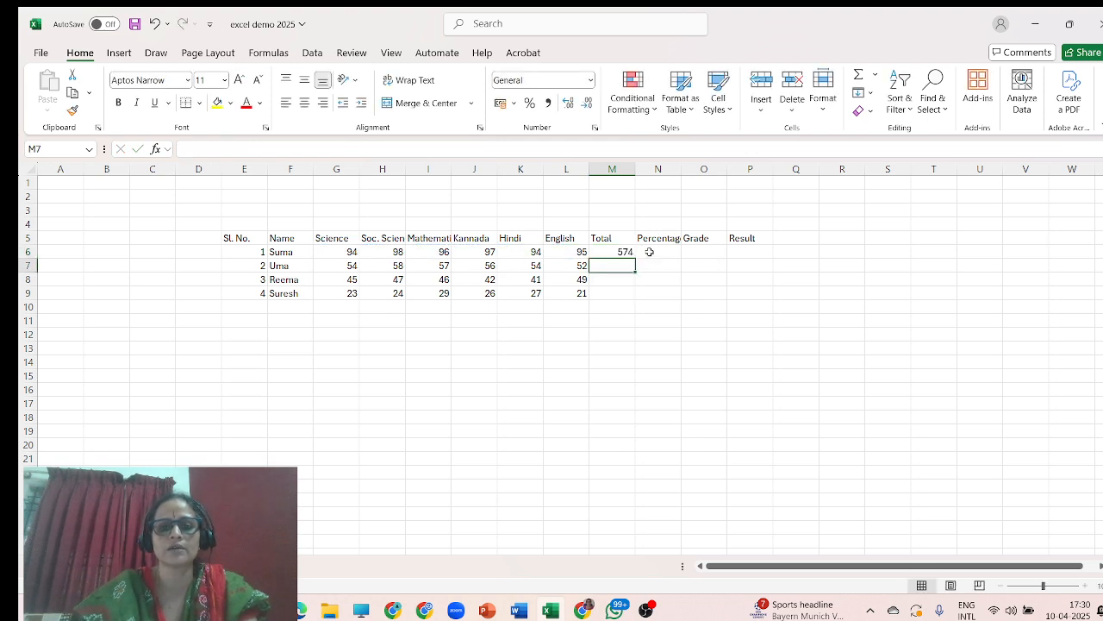
pyautogui.click(620, 251)
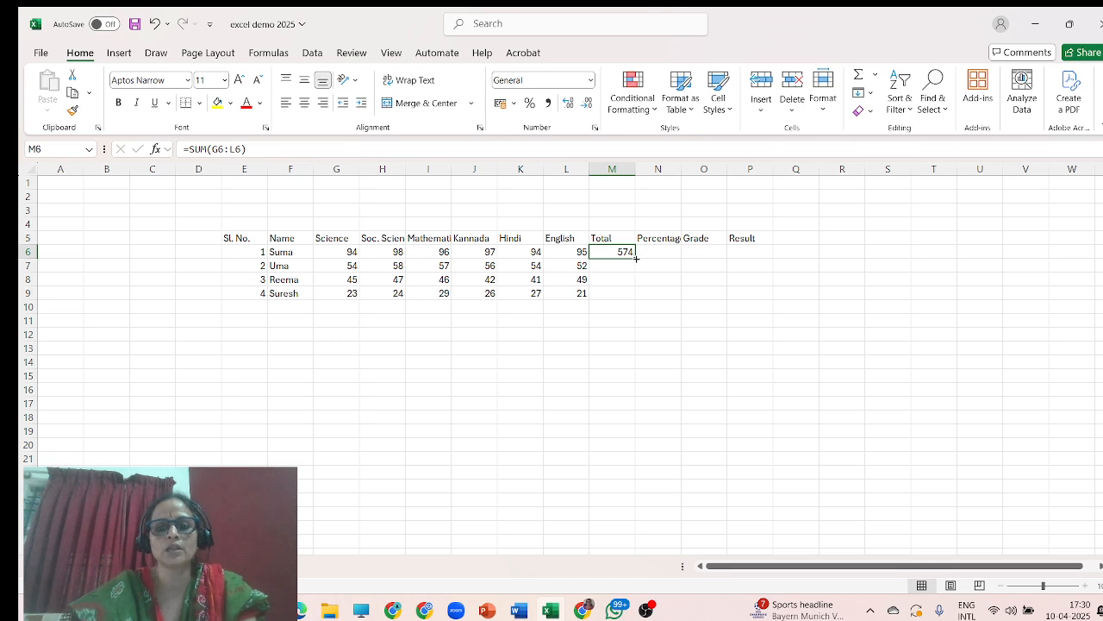
pyautogui.moveTo(636, 258); pyautogui.dragTo(625, 295)
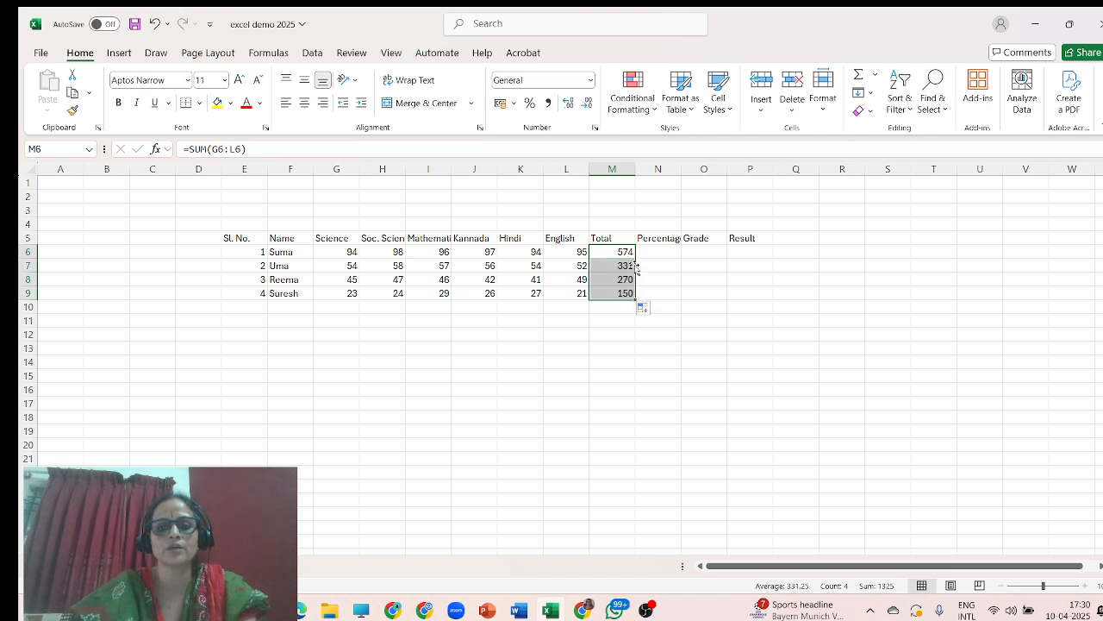
pyautogui.click(621, 323)
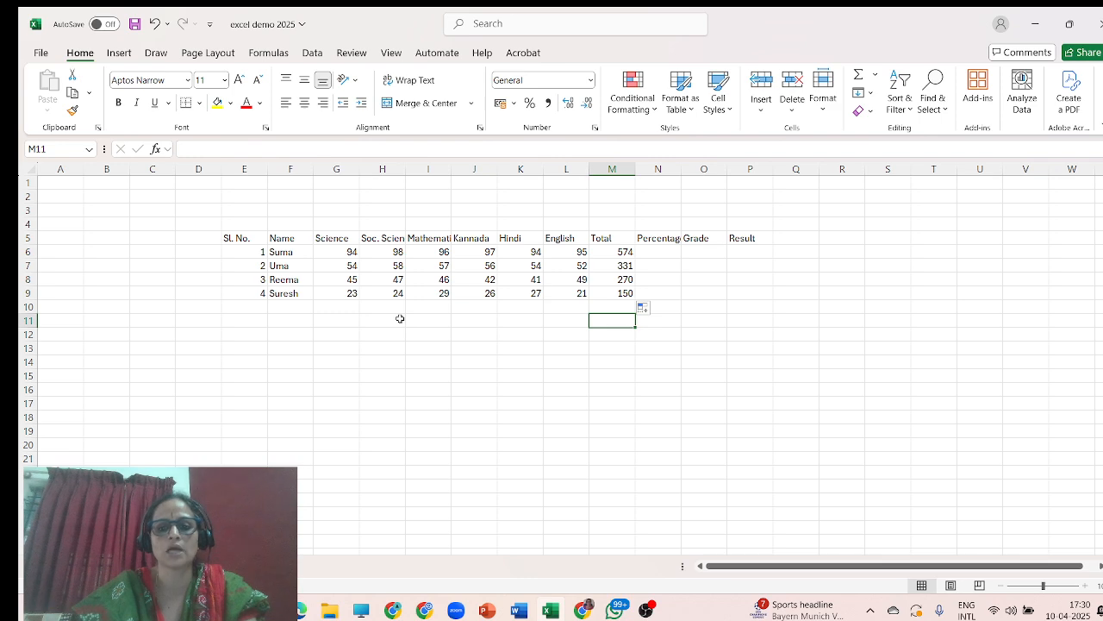
# Calculate the first student's percentage in N6 with the formula =M6/600*100 and fill it down to N9.
pyautogui.click(652, 252)
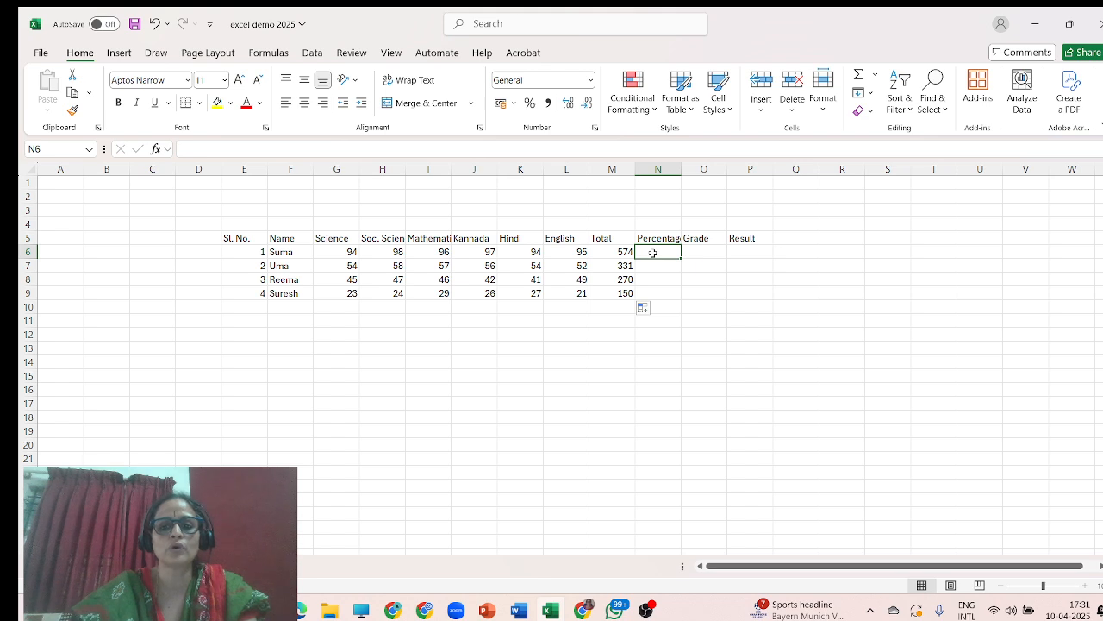
pyautogui.click(180, 150)
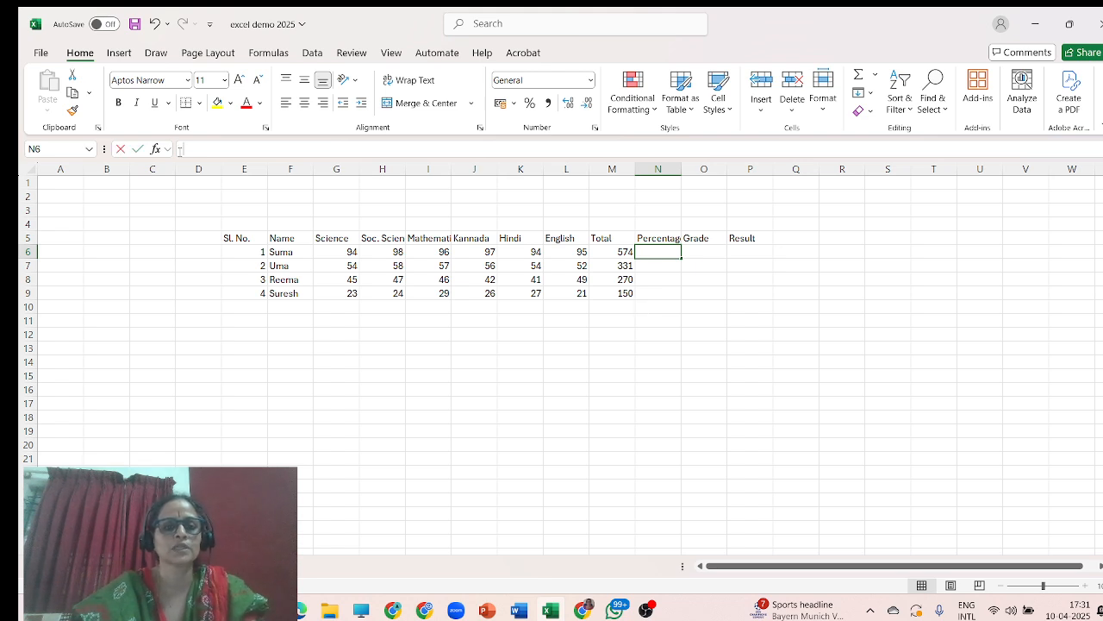
pyautogui.write('=')
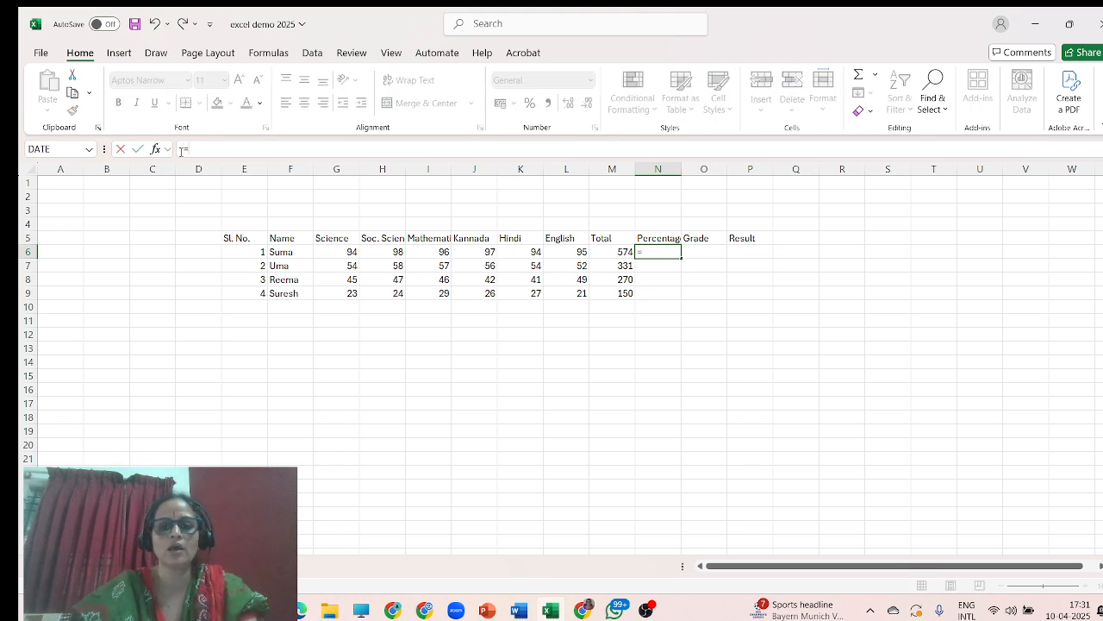
pyautogui.click(617, 252)
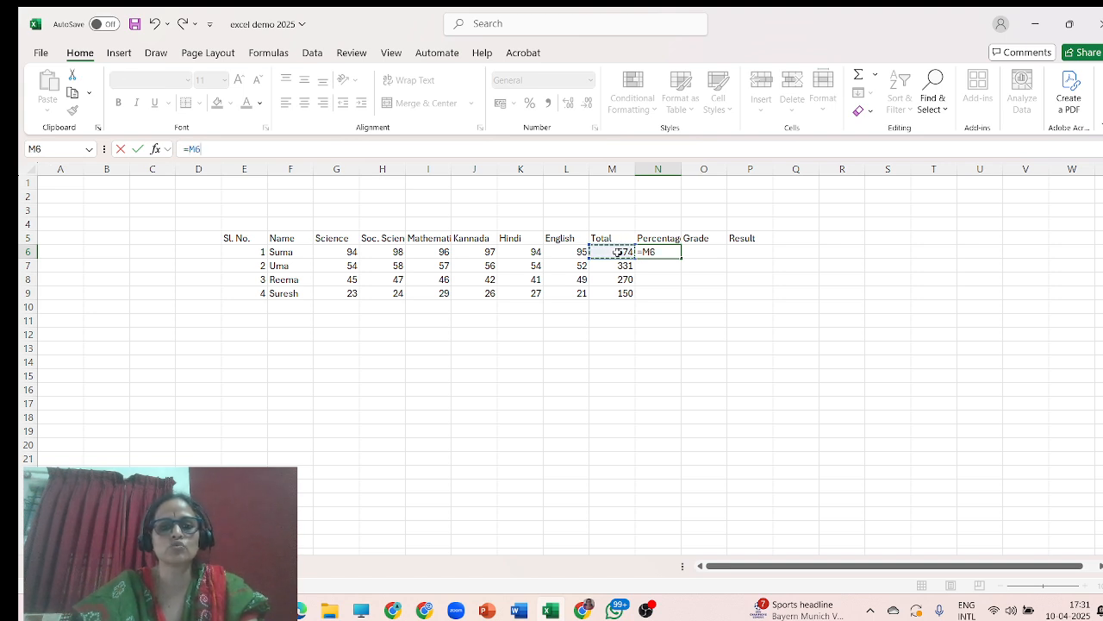
pyautogui.write('/6')
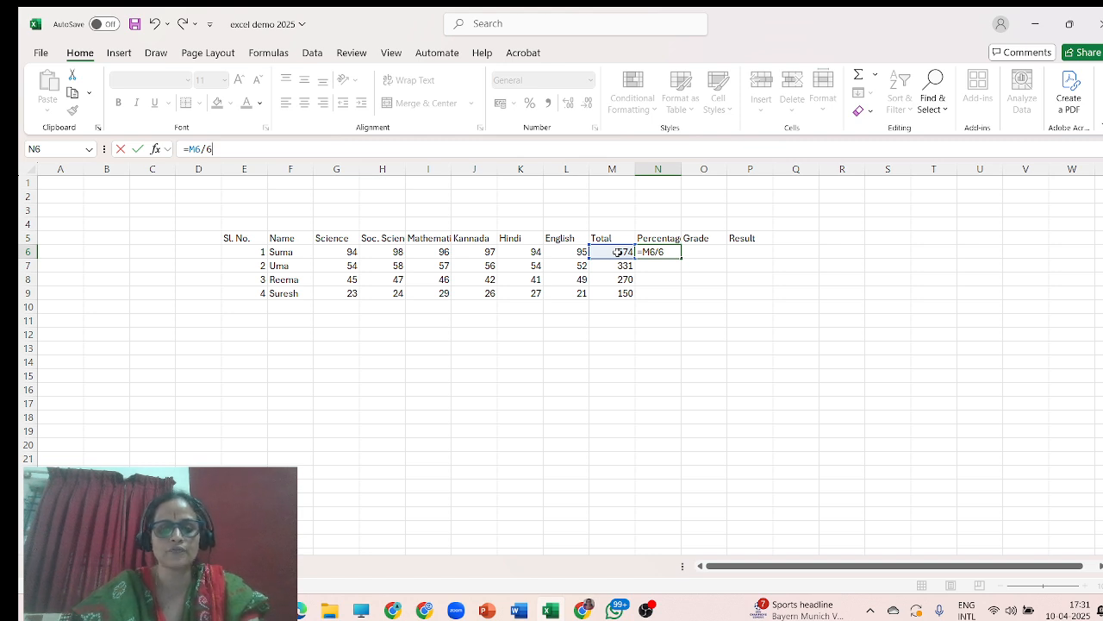
pyautogui.write('00*100')
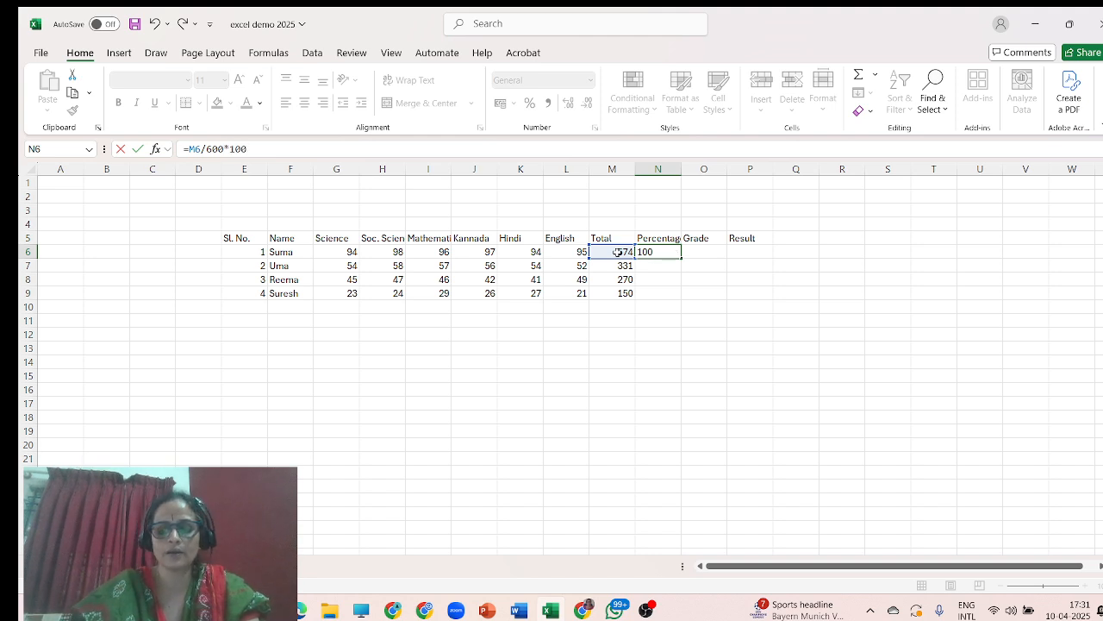
pyautogui.press('Return')
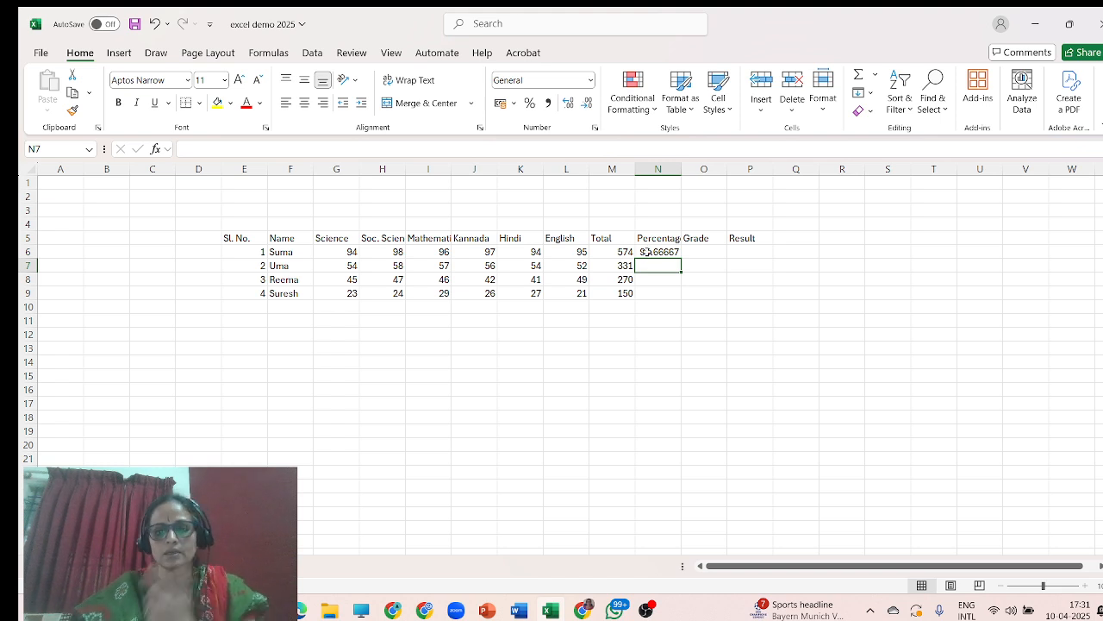
pyautogui.click(657, 252)
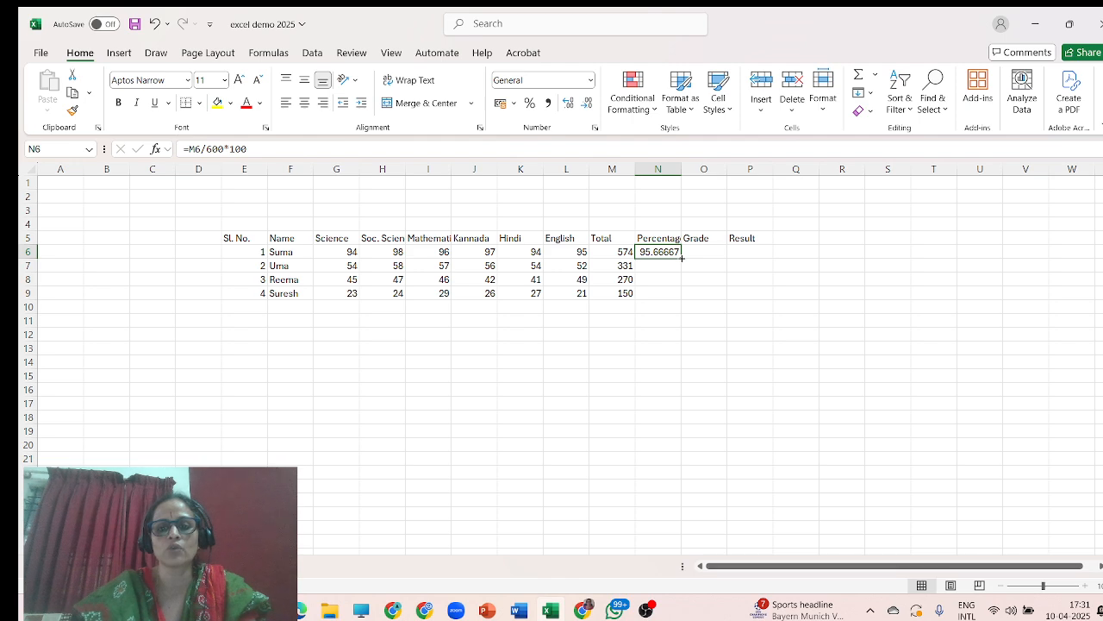
pyautogui.moveTo(682, 258); pyautogui.dragTo(681, 299)
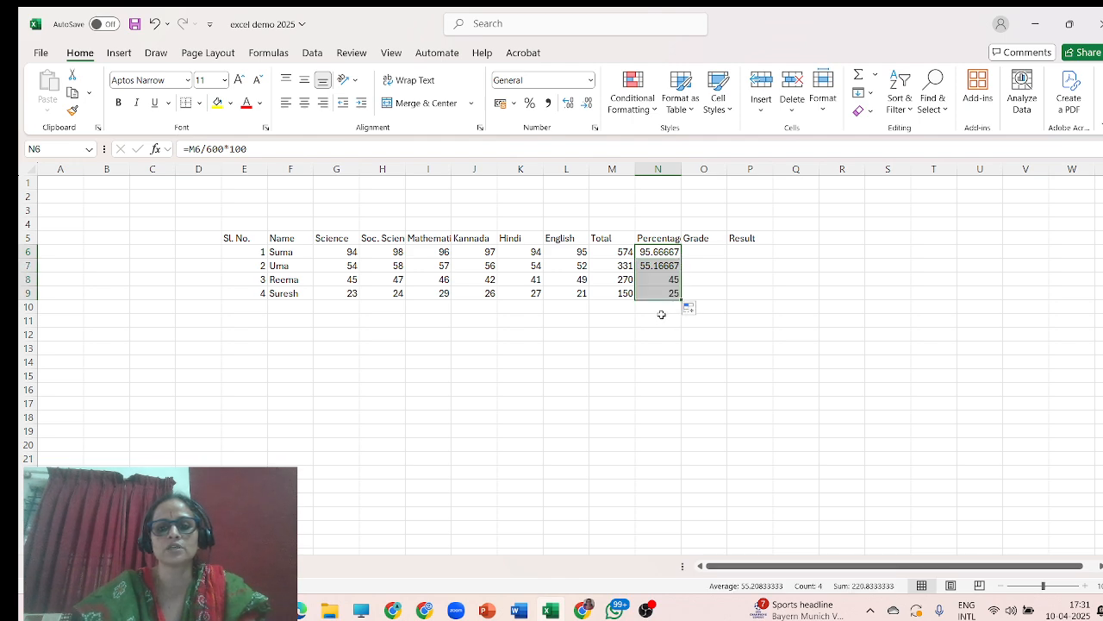
# Set the percentages in N7 and N6 to show two decimal places.
pyautogui.click(661, 265)
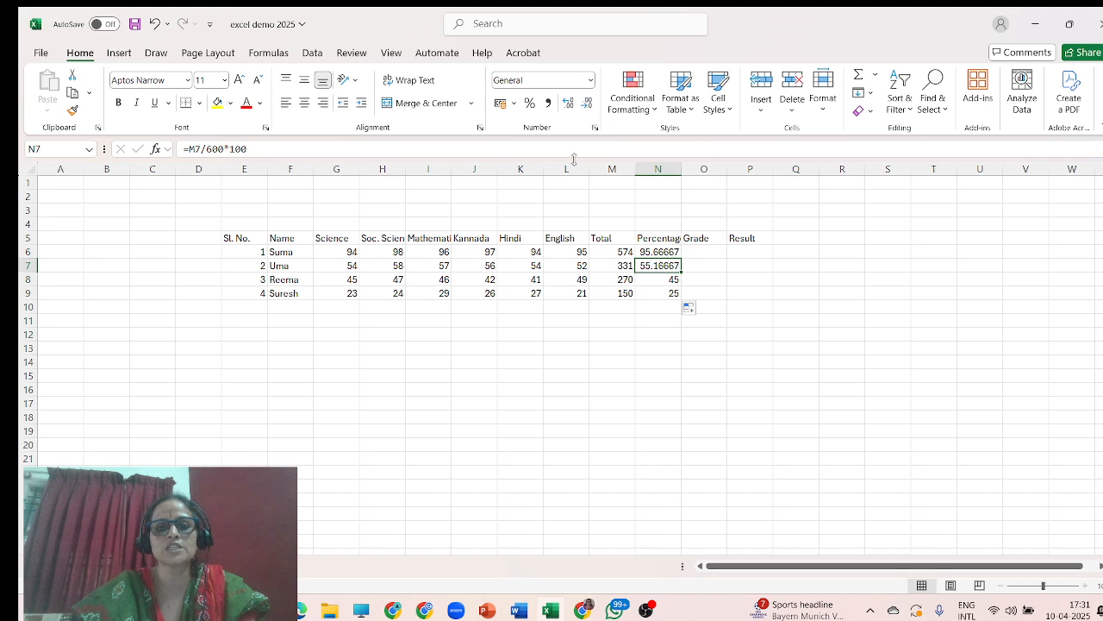
pyautogui.click(569, 105)
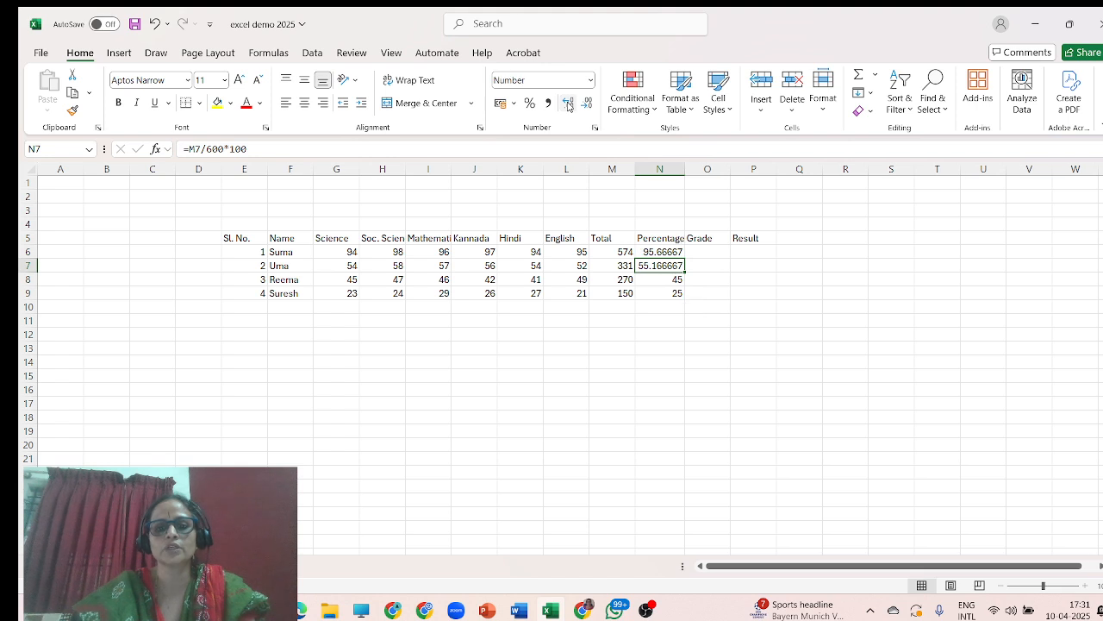
pyautogui.click(588, 103)
pyautogui.click(588, 104)
pyautogui.click(587, 104)
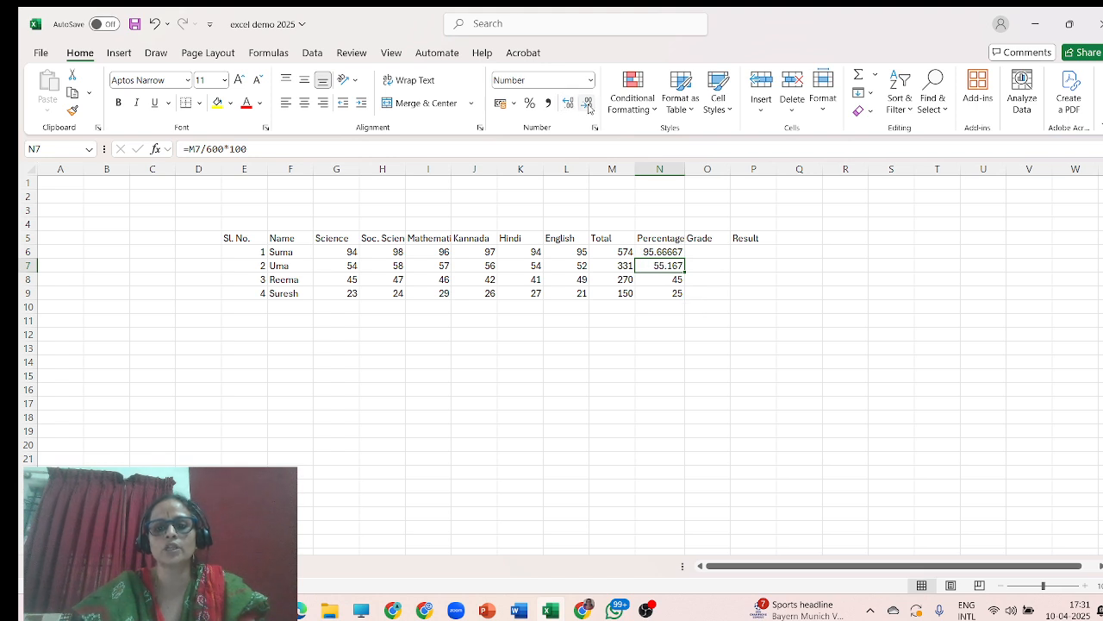
pyautogui.click(588, 104)
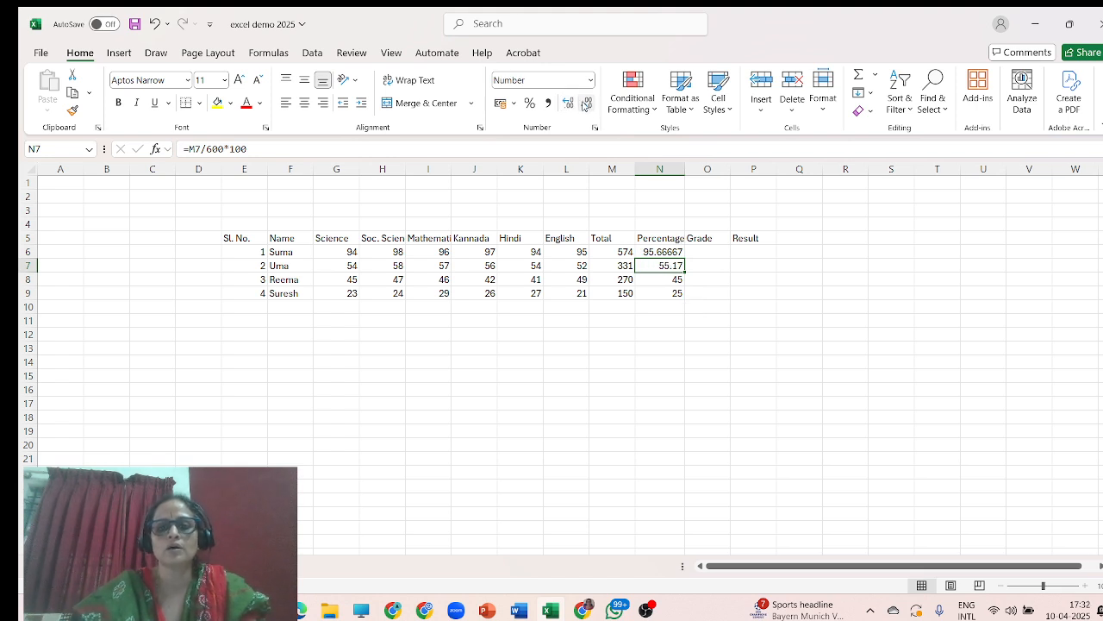
pyautogui.click(664, 250)
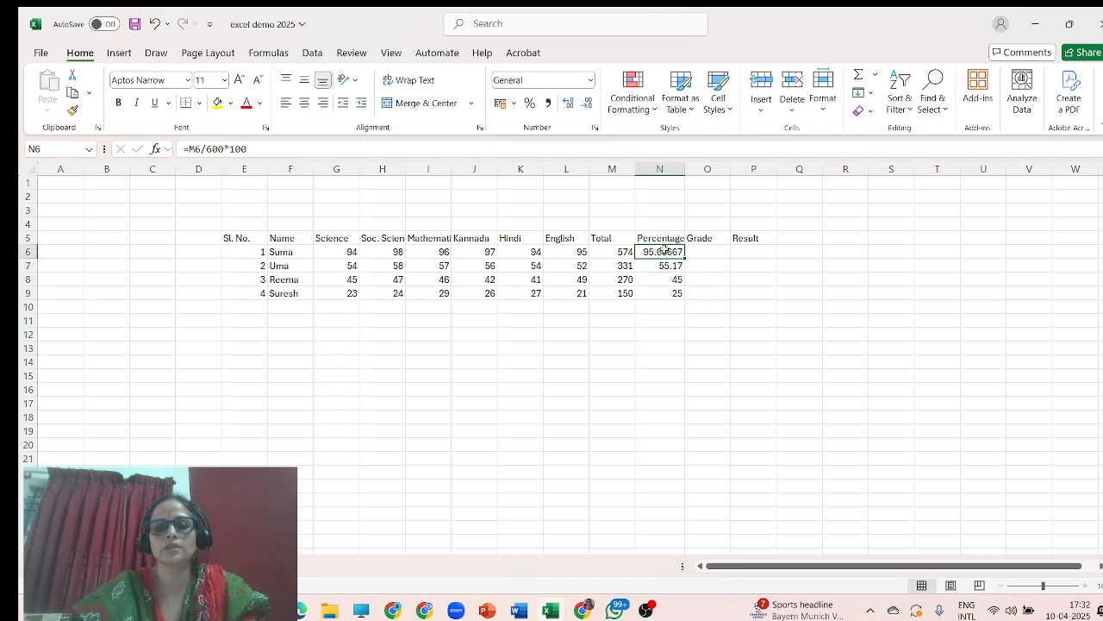
pyautogui.click(588, 104)
pyautogui.click(588, 104)
pyautogui.click(588, 104)
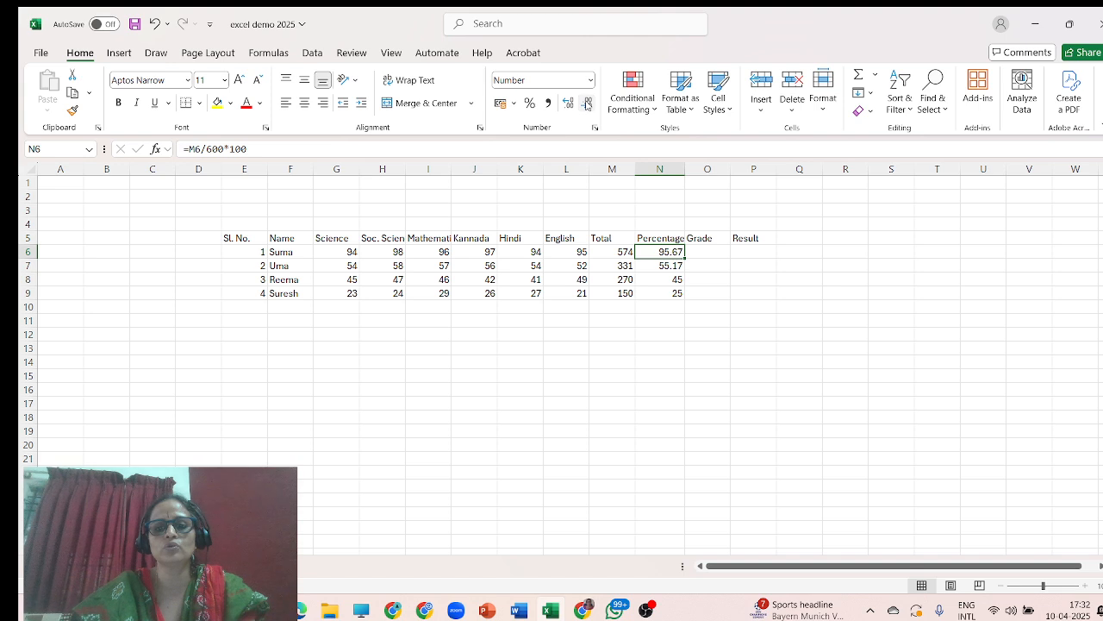
# Begin an IF formula for the grade in O6 testing whether N6 is at least 85.
pyautogui.click(701, 252)
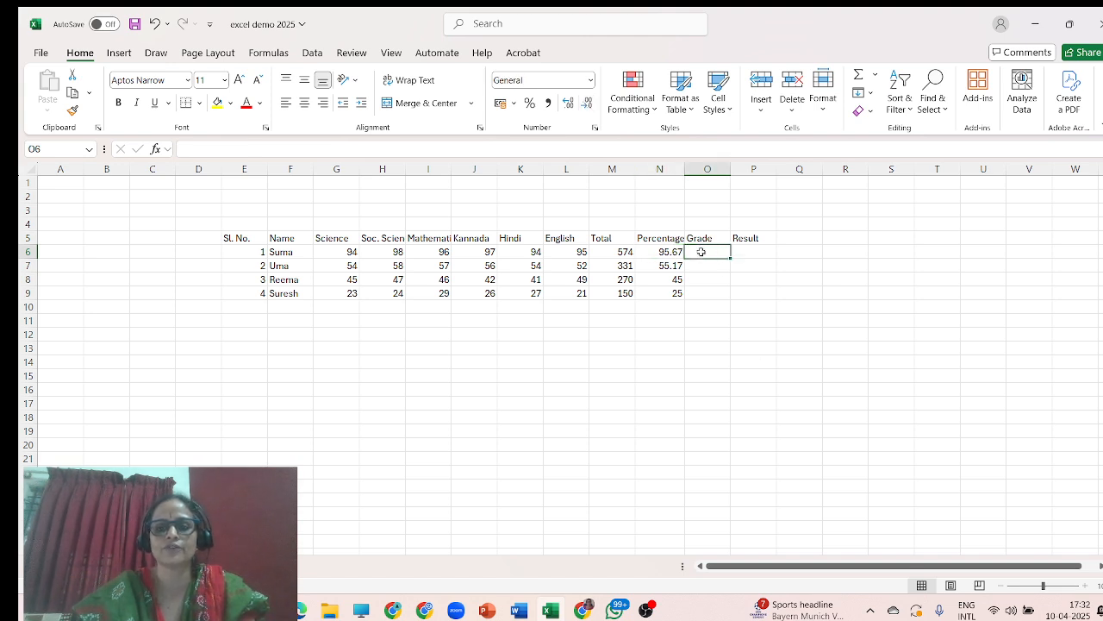
pyautogui.click(209, 148)
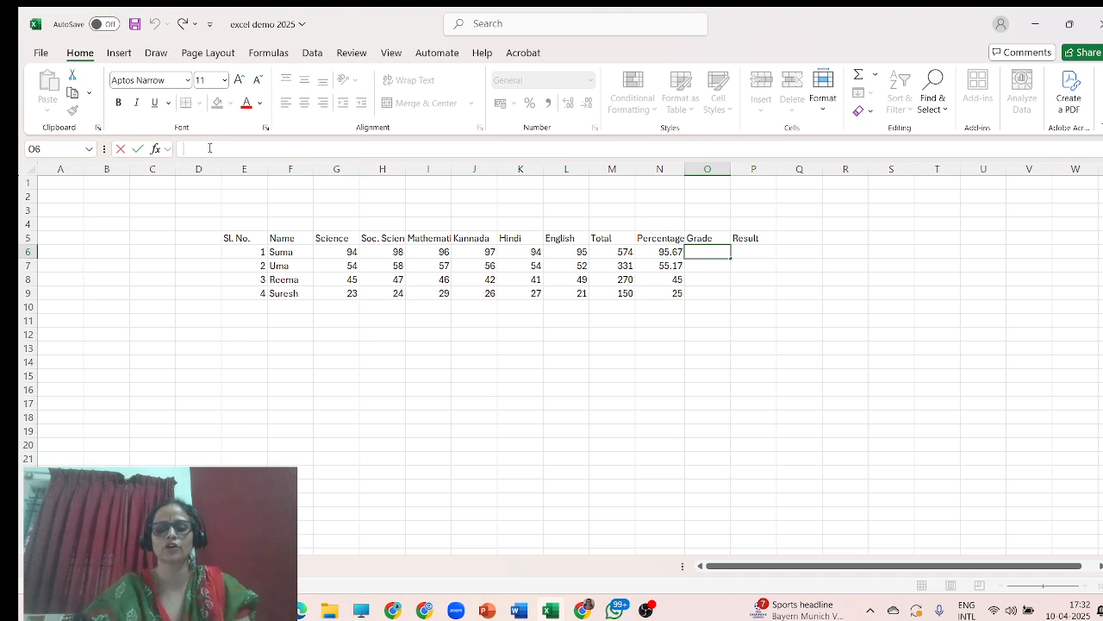
pyautogui.write('=')
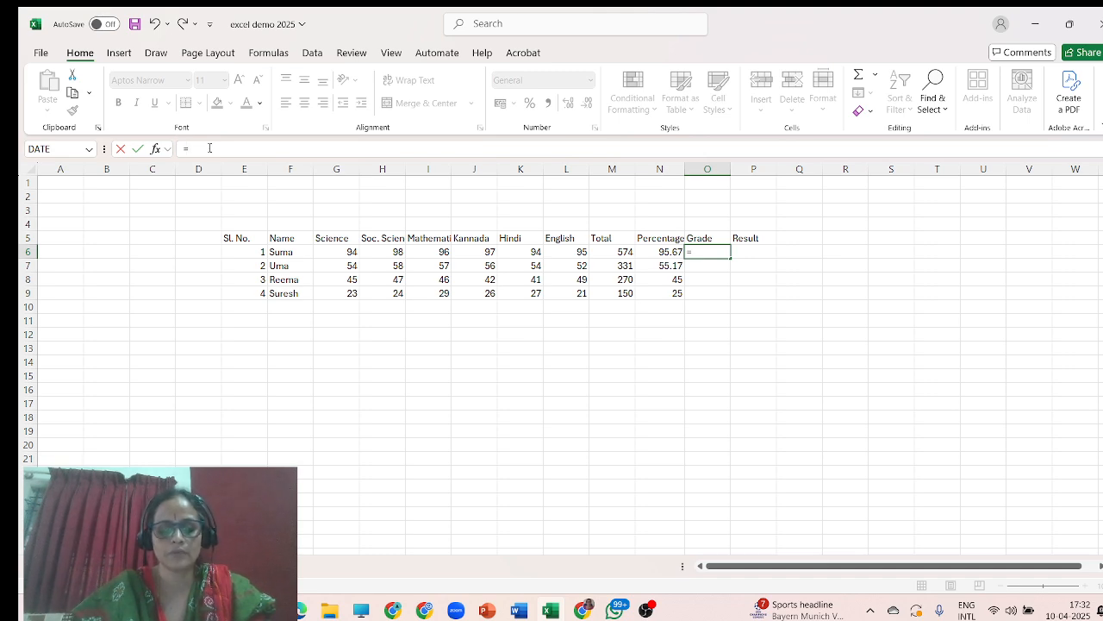
pyautogui.write('if(')
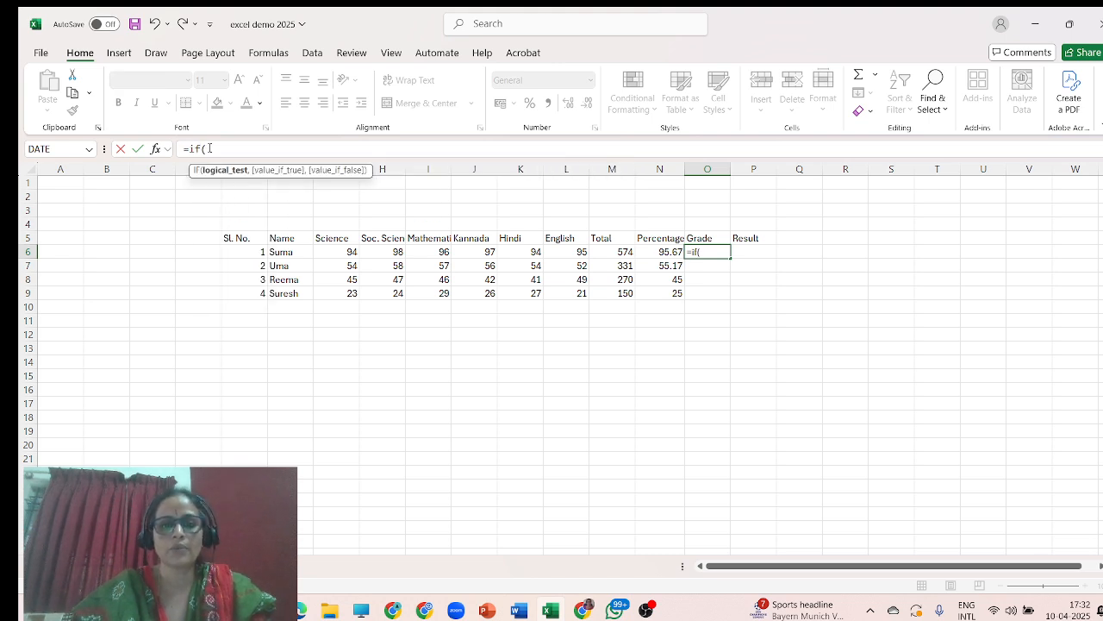
pyautogui.click(663, 251)
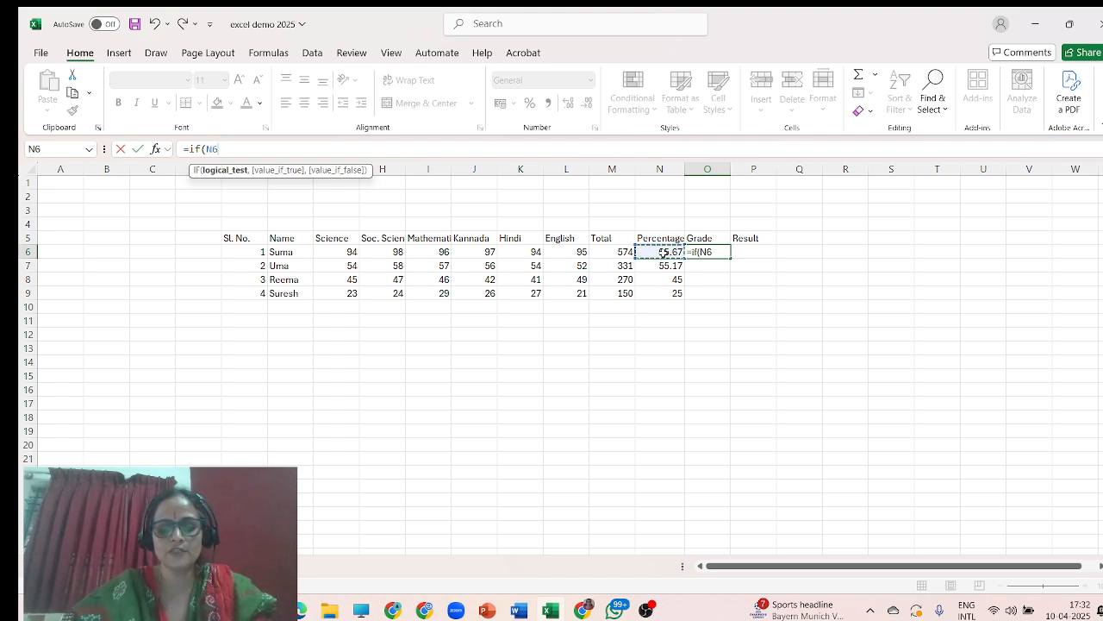
pyautogui.write('>')
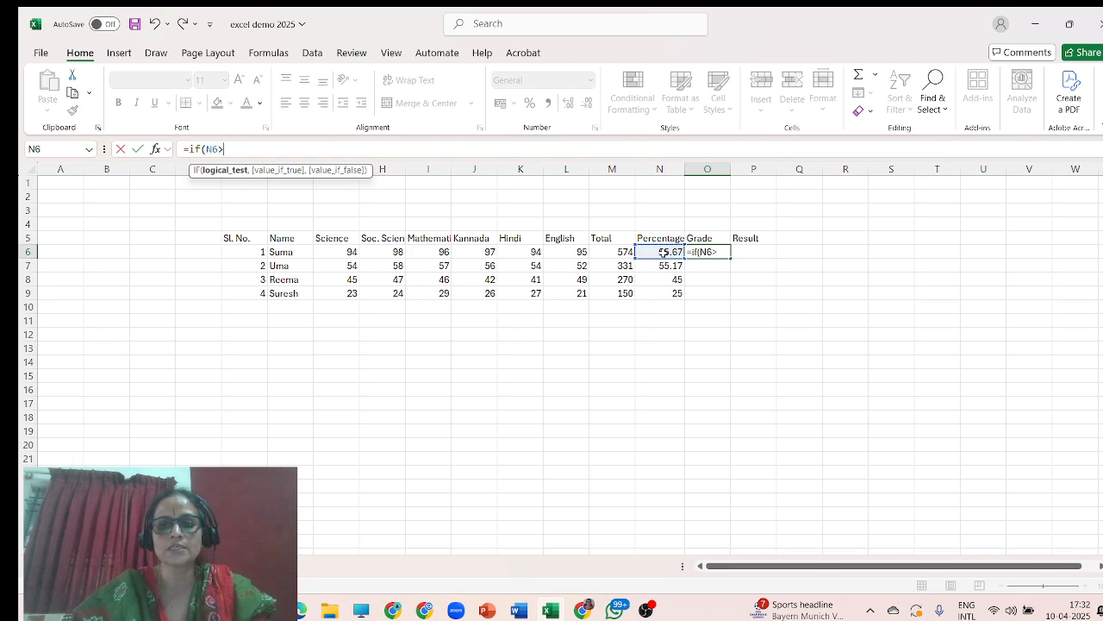
pyautogui.write('=')
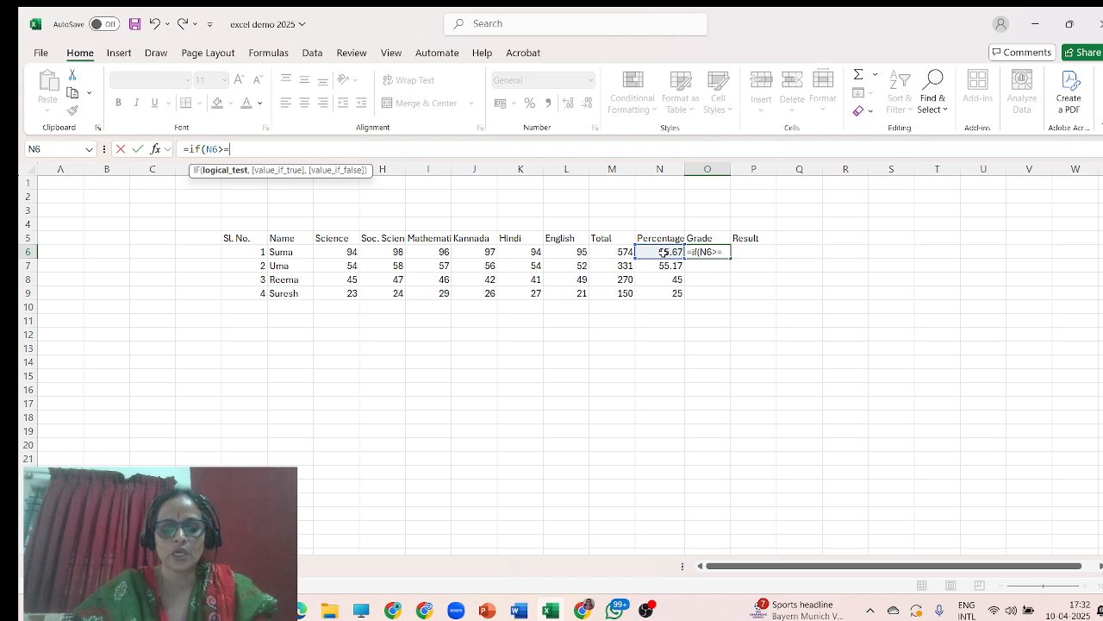
pyautogui.write('85')
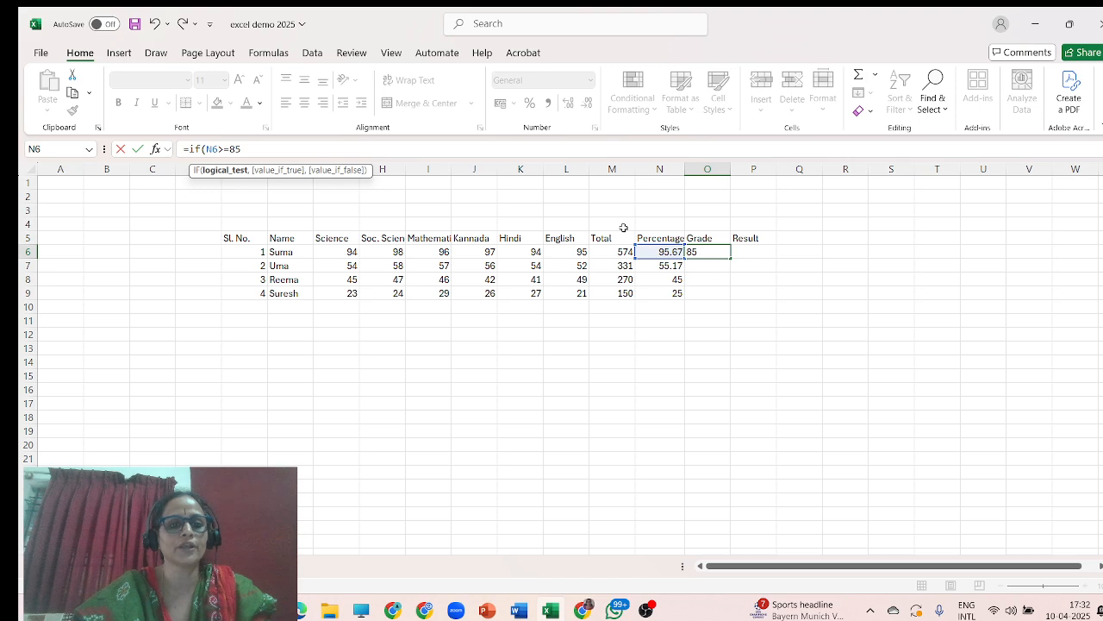
pyautogui.write(',')
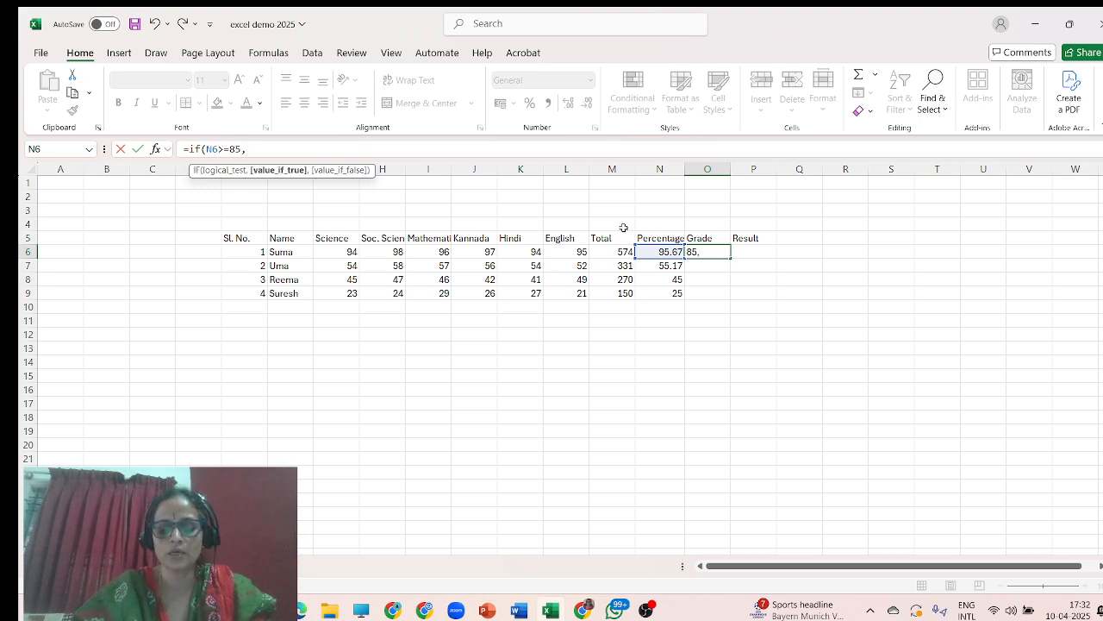
pyautogui.write('Ä')
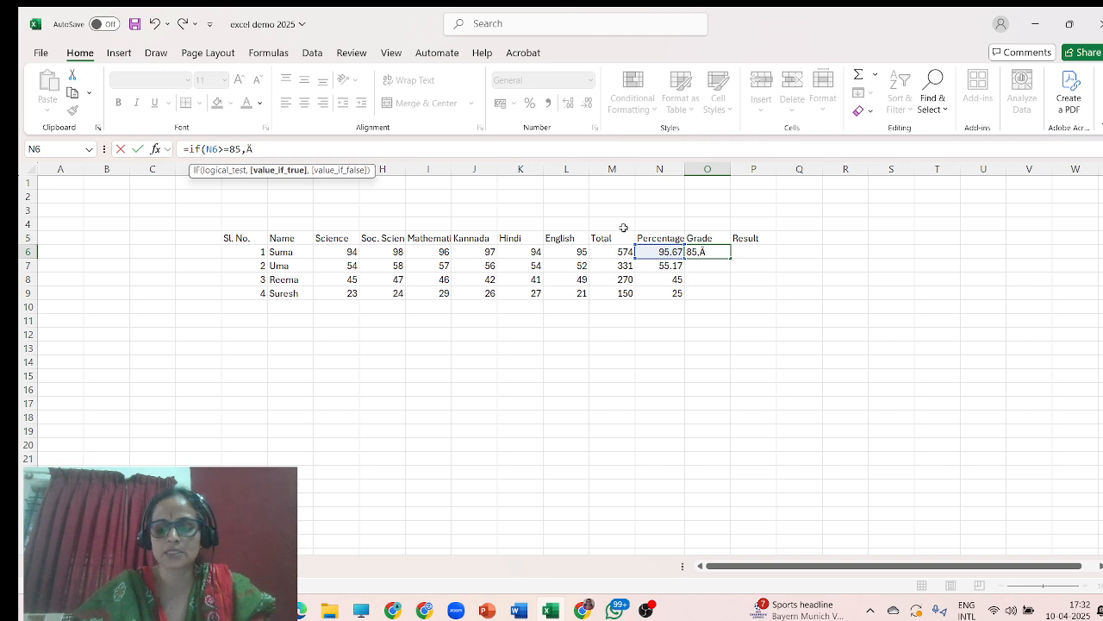
pyautogui.write('+')
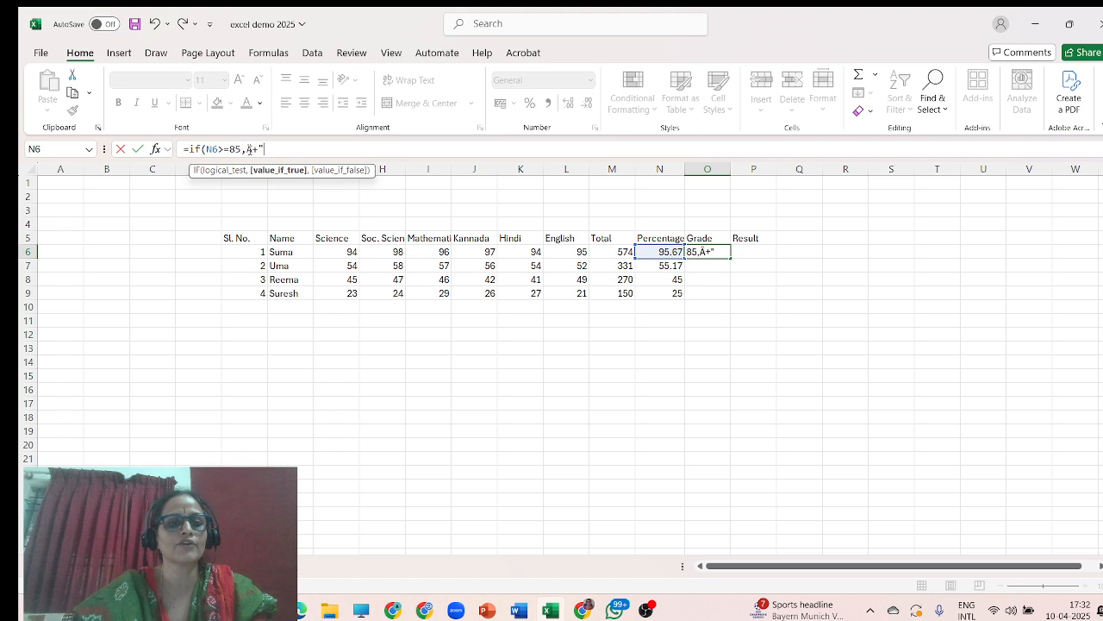
# Make the first IF in O6 return "A+" when N6 is at least 85.
pyautogui.click(253, 149)
pyautogui.press('BackSpace')
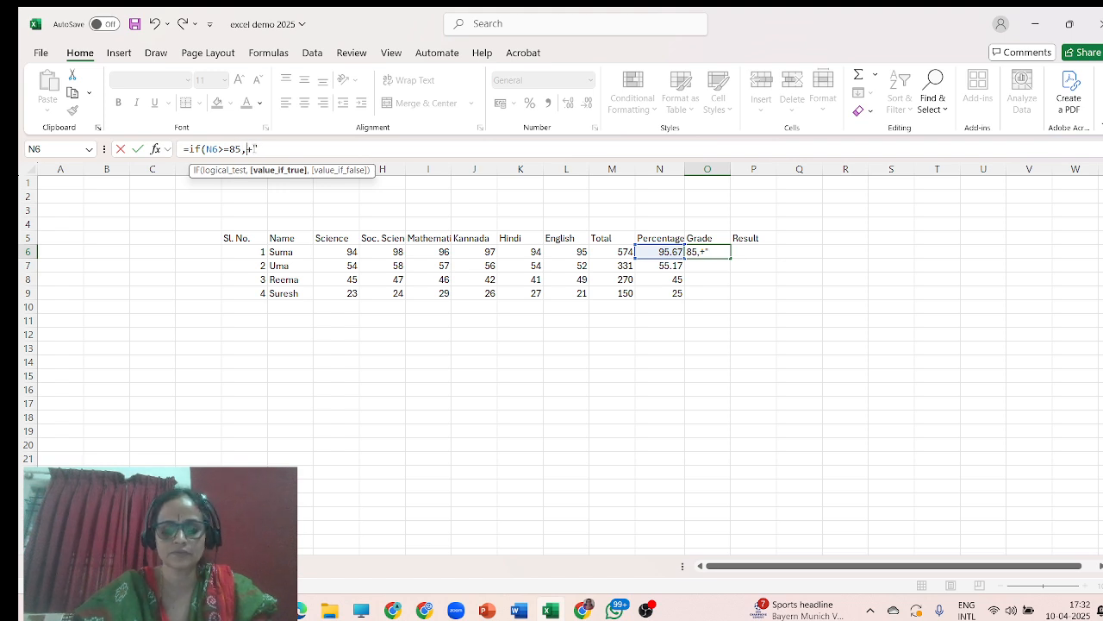
pyautogui.write('Ä')
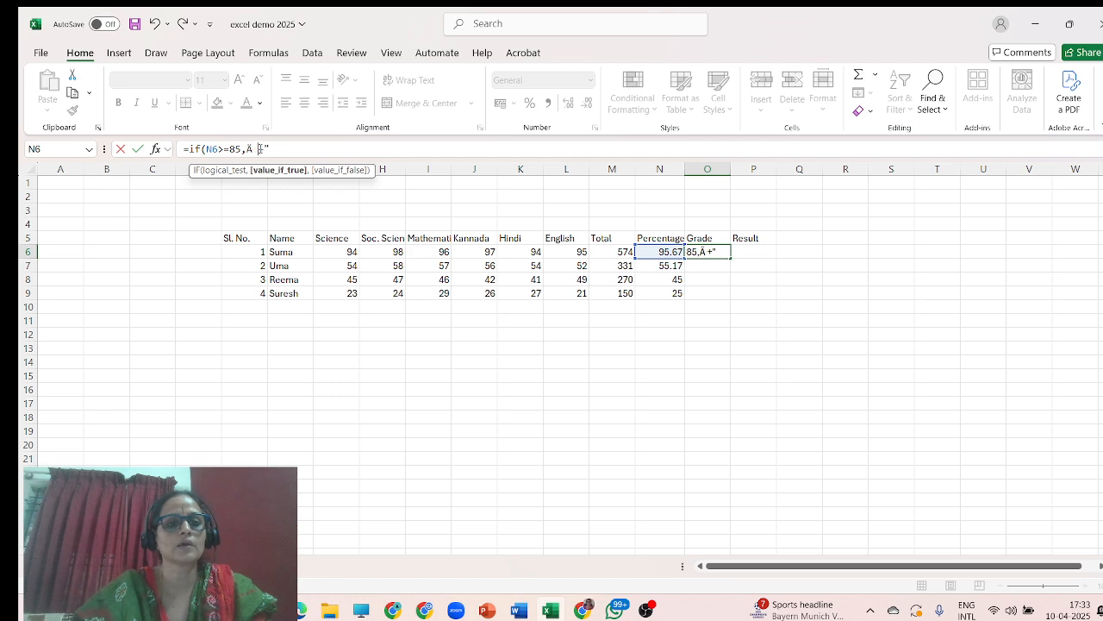
pyautogui.press('BackSpace')
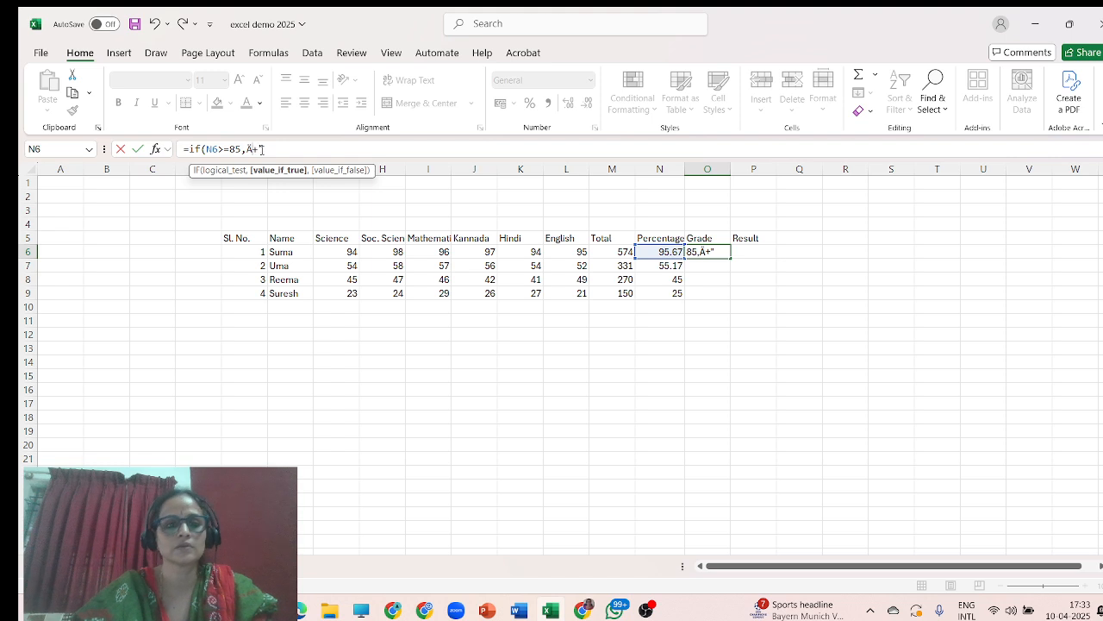
pyautogui.press('BackSpace')
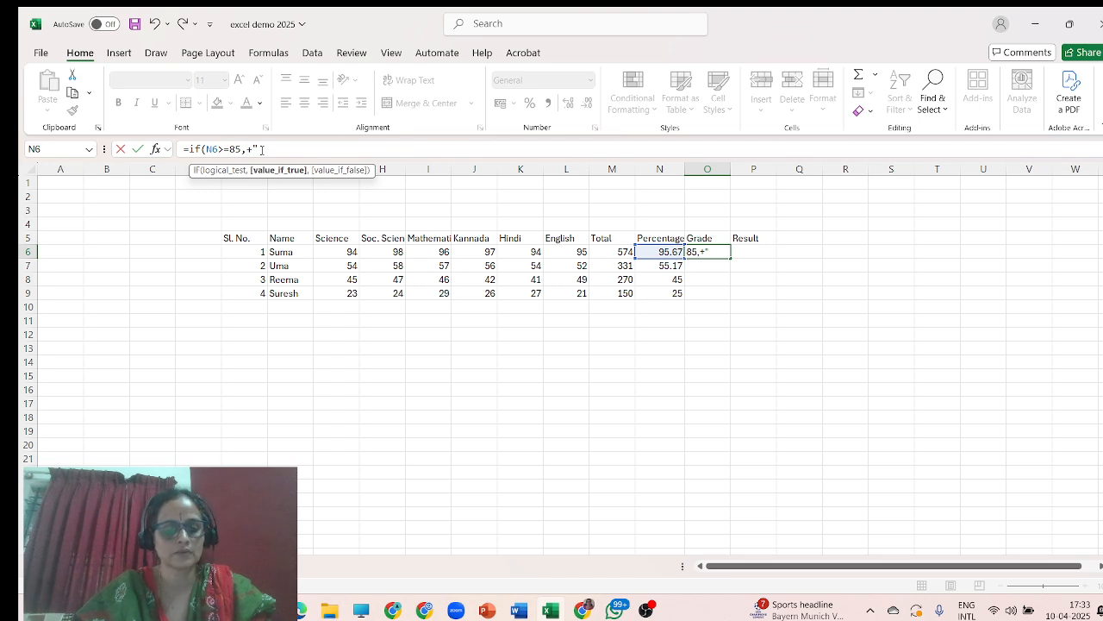
pyautogui.write('"A+"')
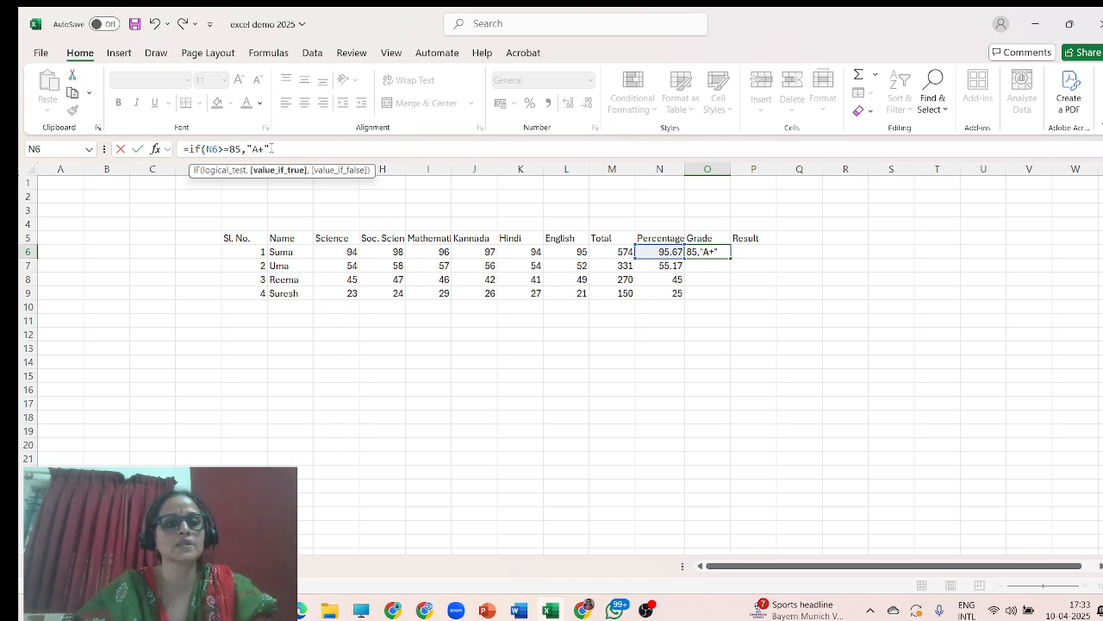
pyautogui.write(',')
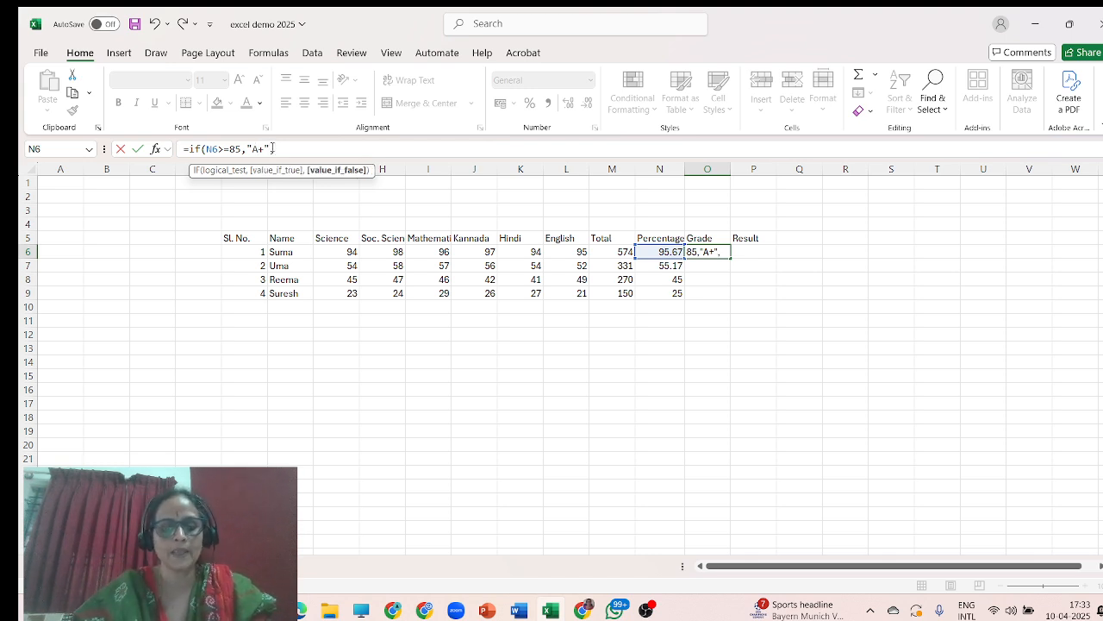
pyautogui.write('if')
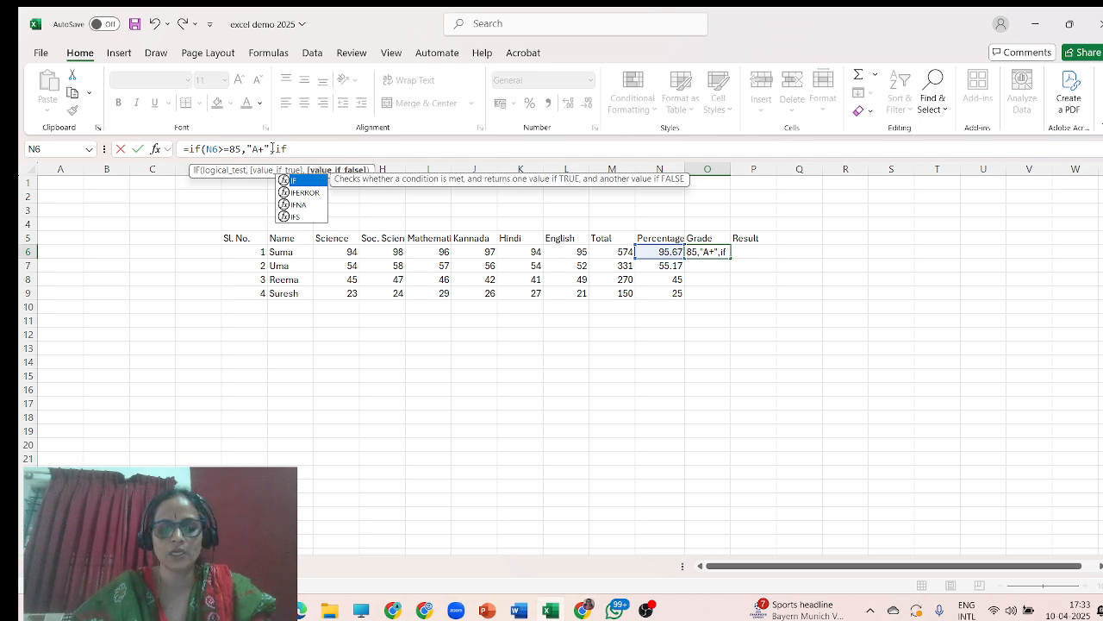
pyautogui.write('(')
# Nest a second IF in O6's formula returning "A" when N6 is at least 70.
pyautogui.click(660, 251)
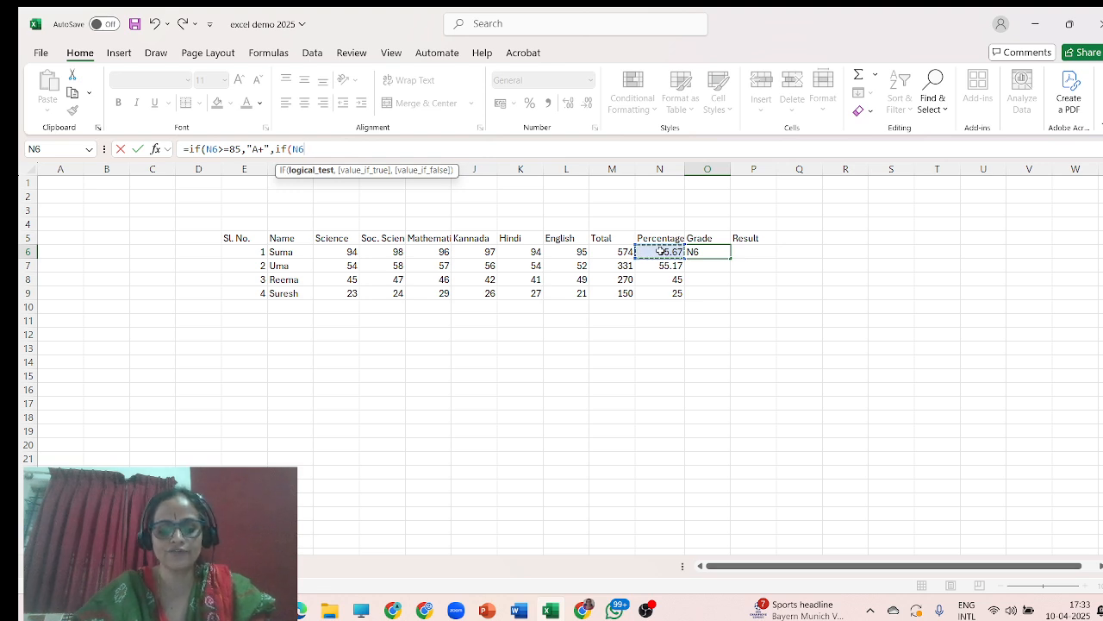
pyautogui.write('>')
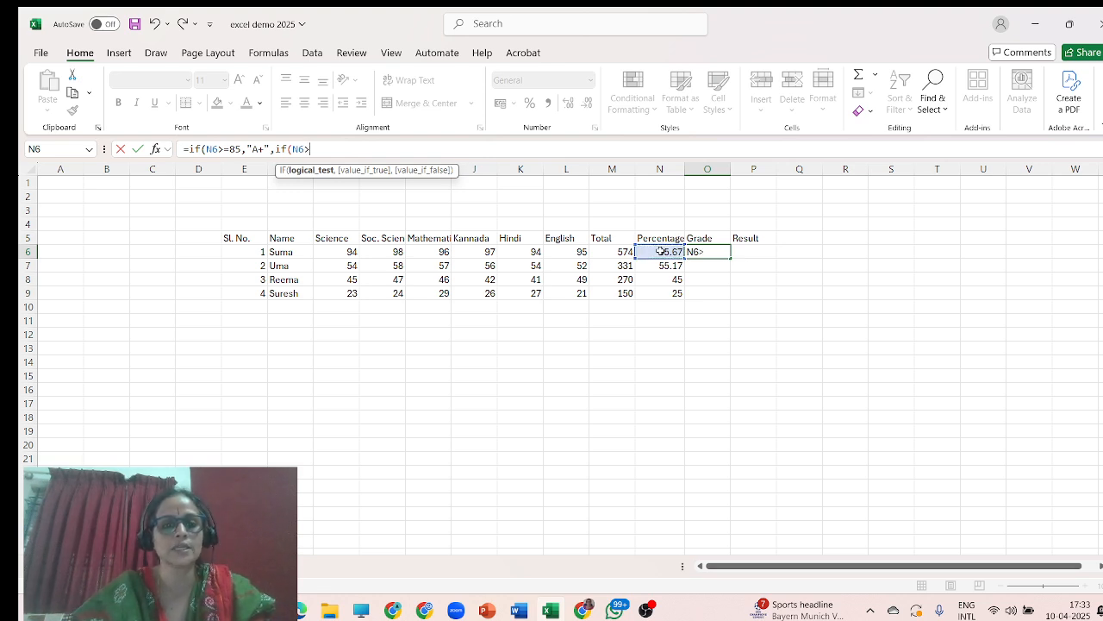
pyautogui.write('=')
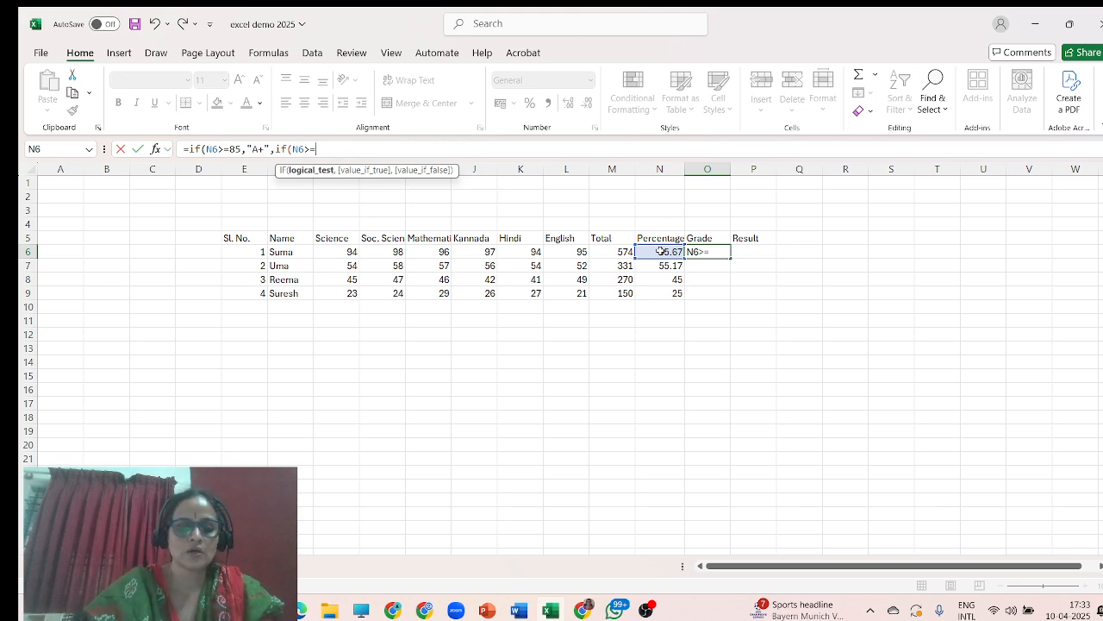
pyautogui.write('70')
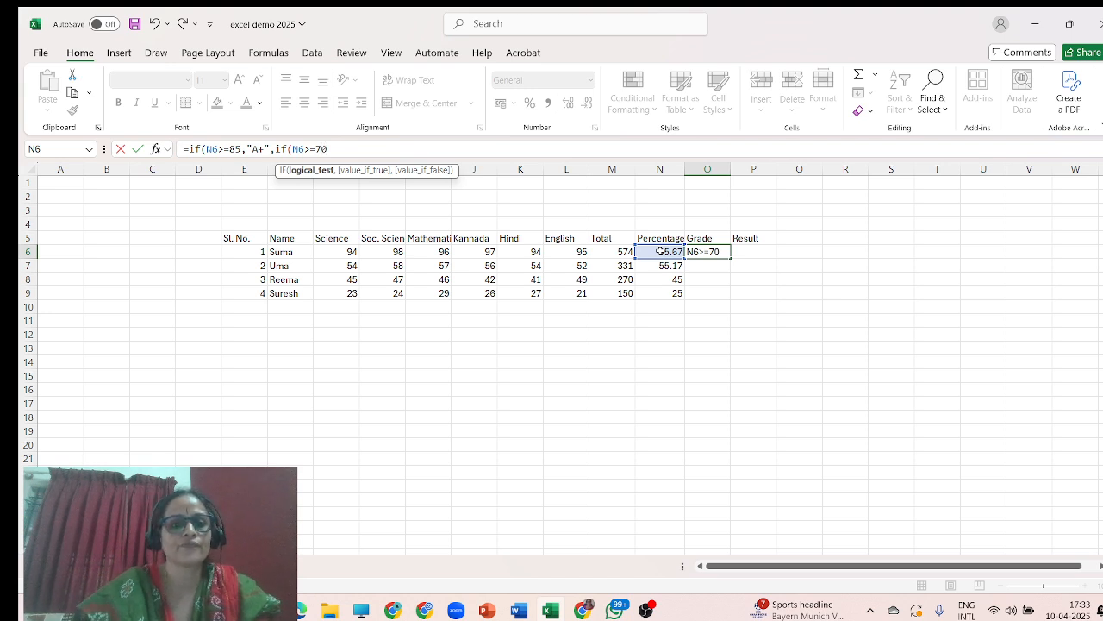
pyautogui.write(',')
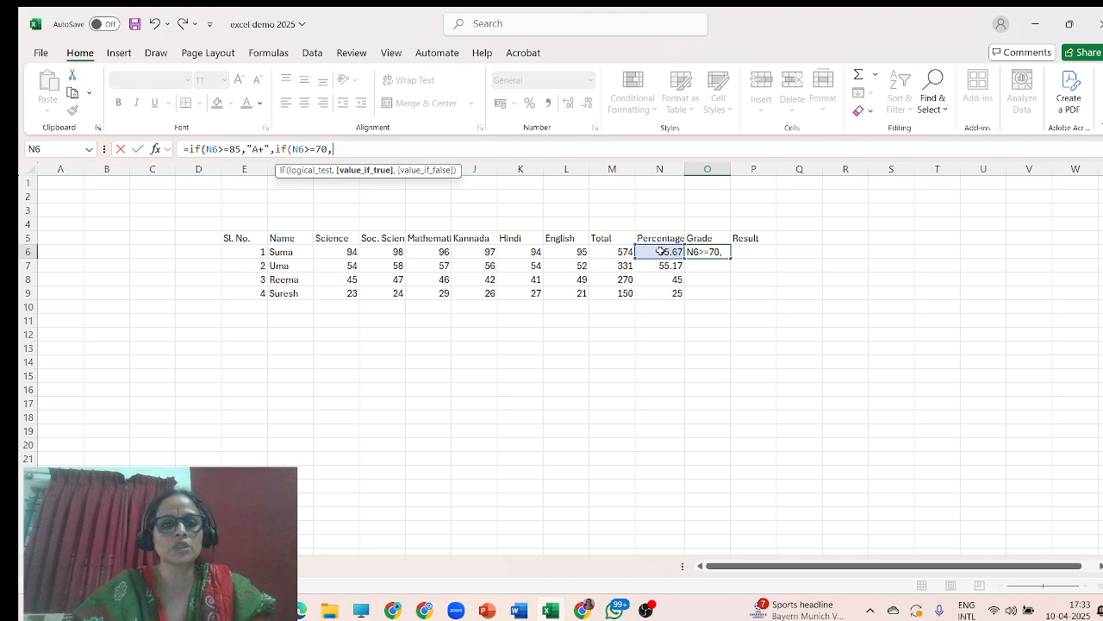
pyautogui.write('"')
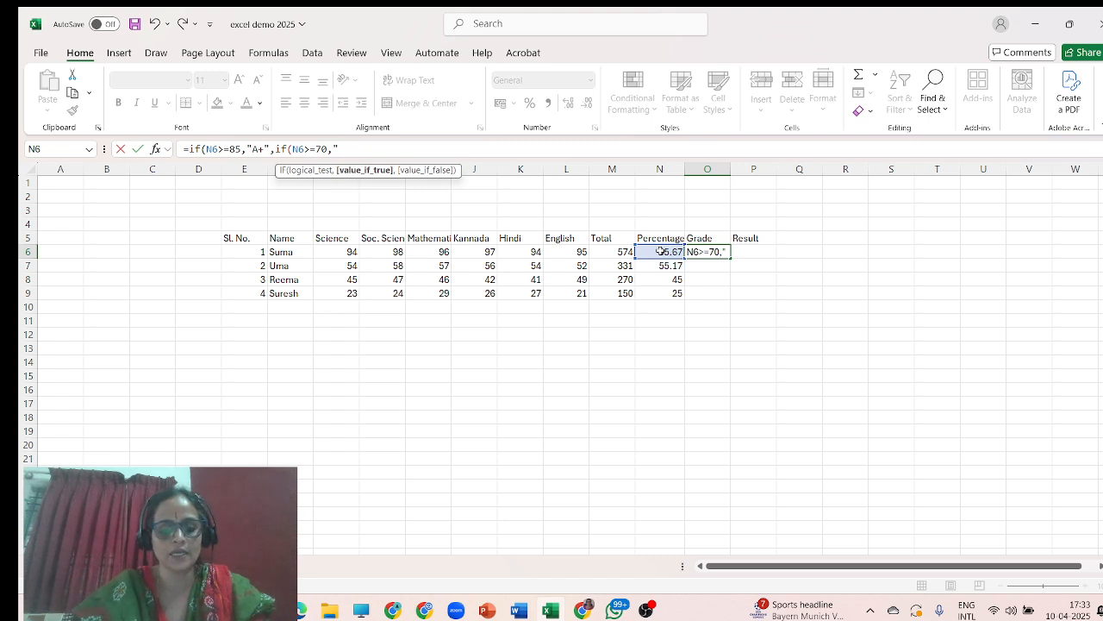
pyautogui.write('A')
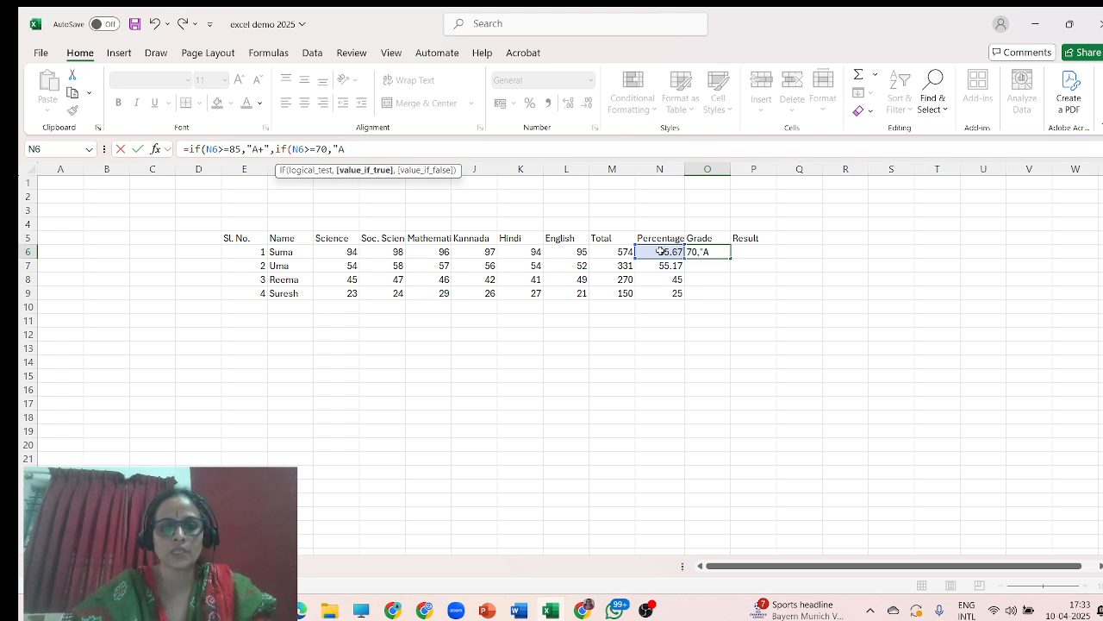
pyautogui.write('",')
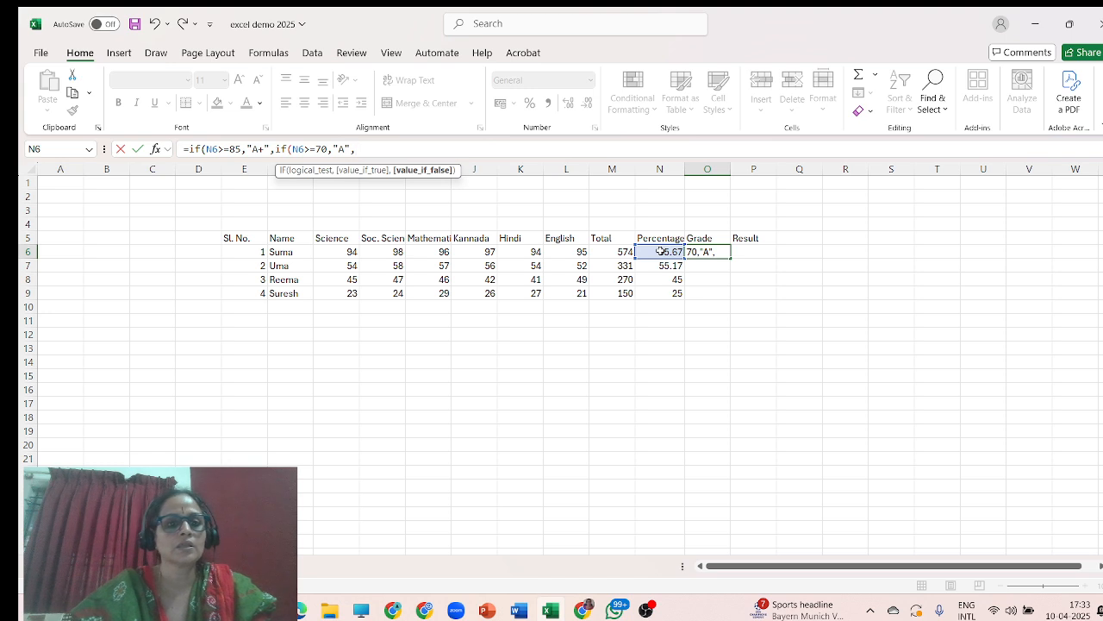
pyautogui.write('if')
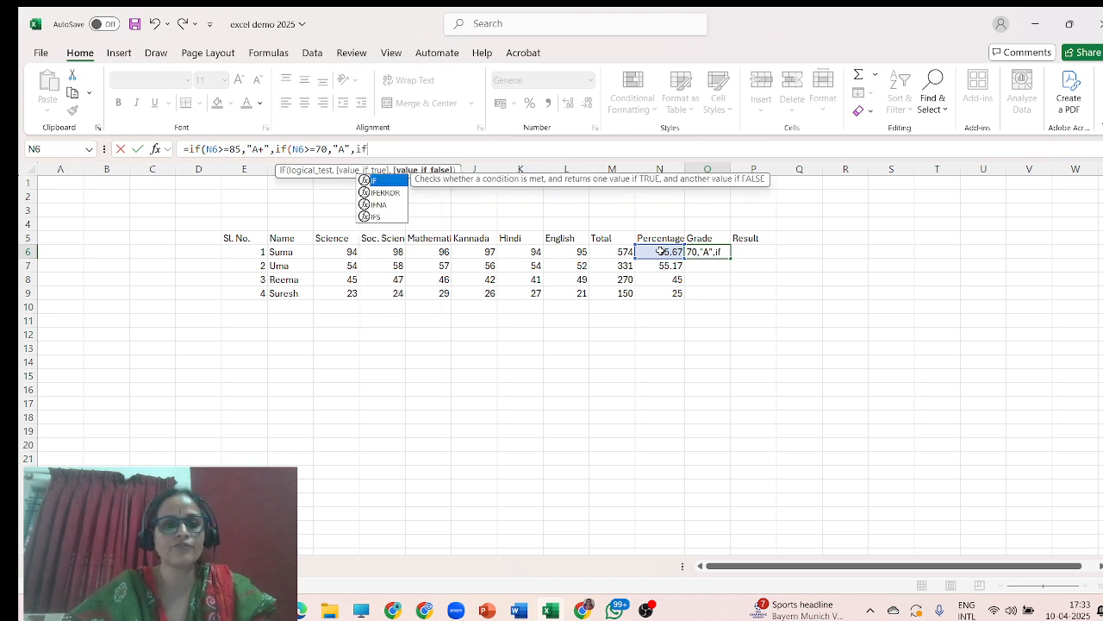
pyautogui.write('(')
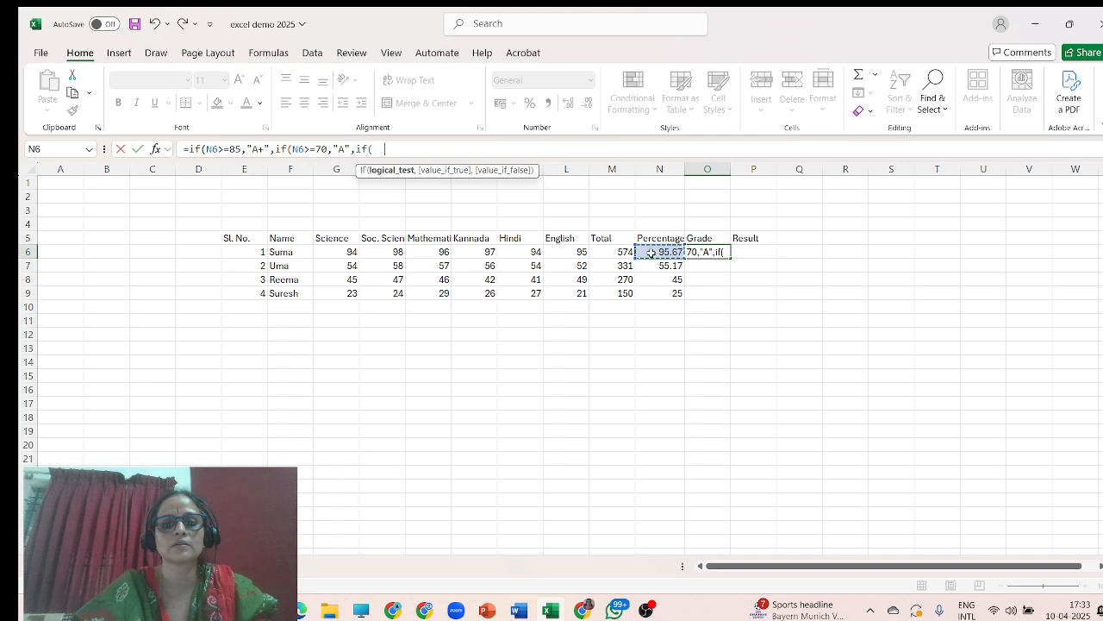
# Nest a third IF in O6's formula returning "B" when N6 is at least 60.
pyautogui.click(651, 252)
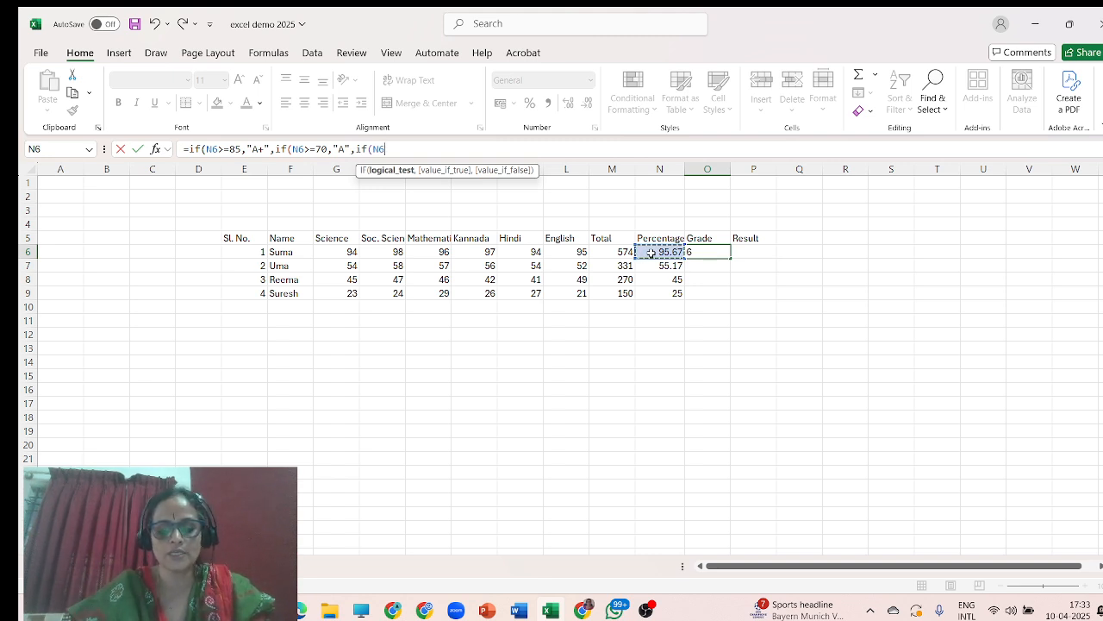
pyautogui.write('>=')
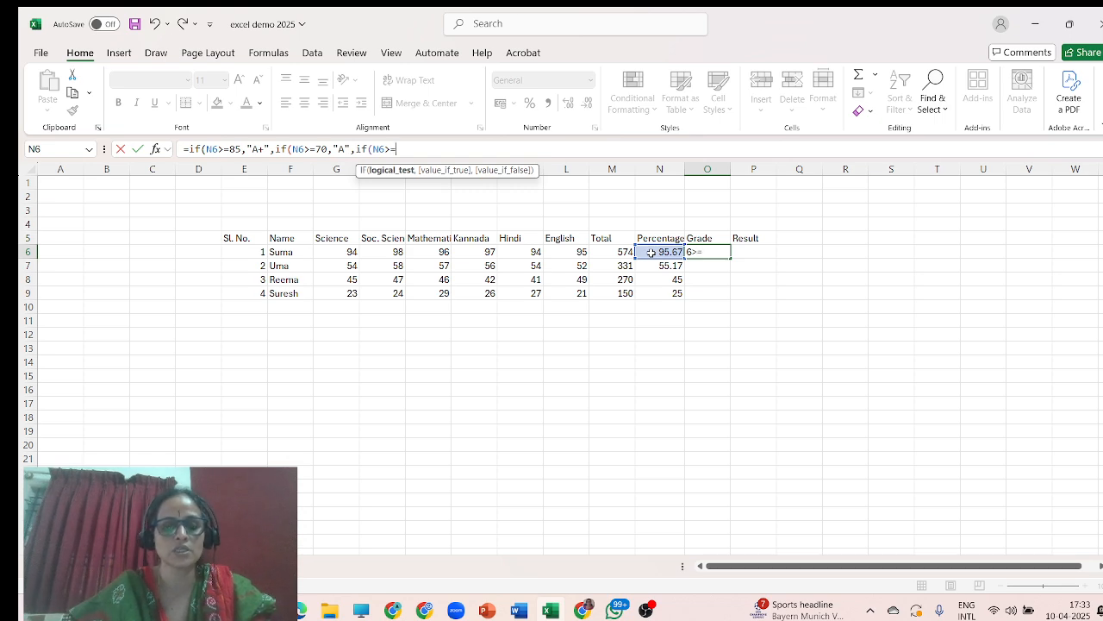
pyautogui.write('60')
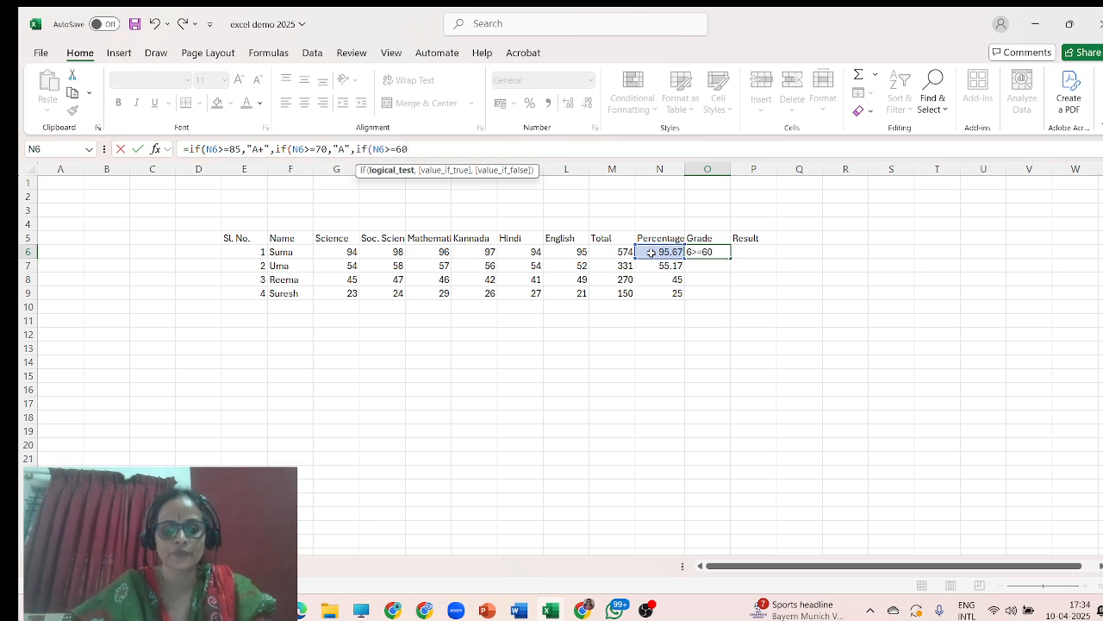
pyautogui.write(',')
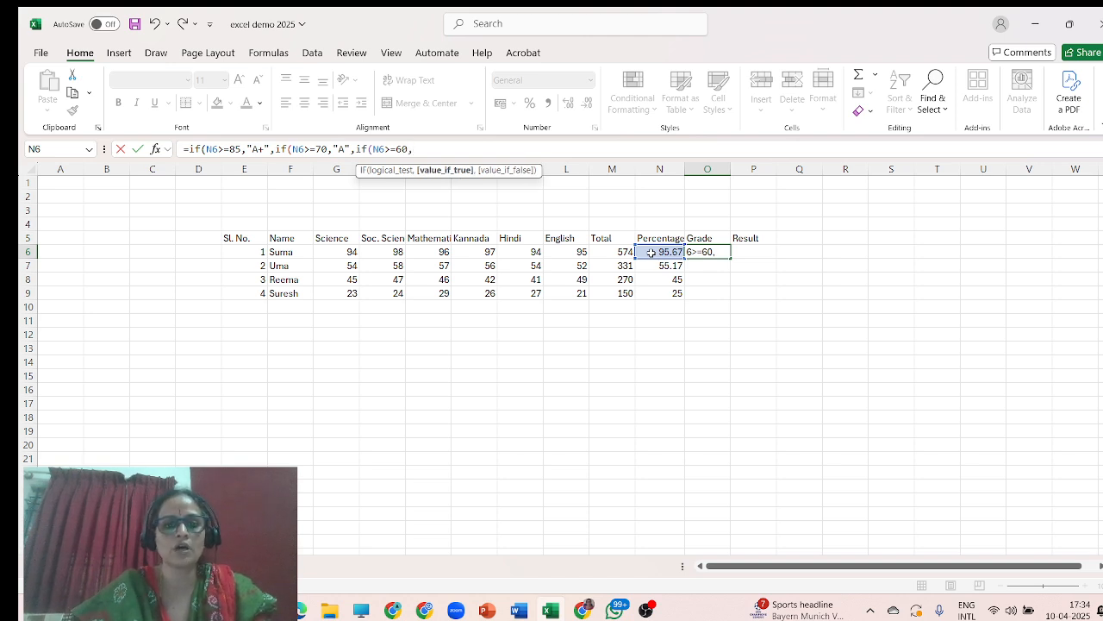
pyautogui.write('"B')
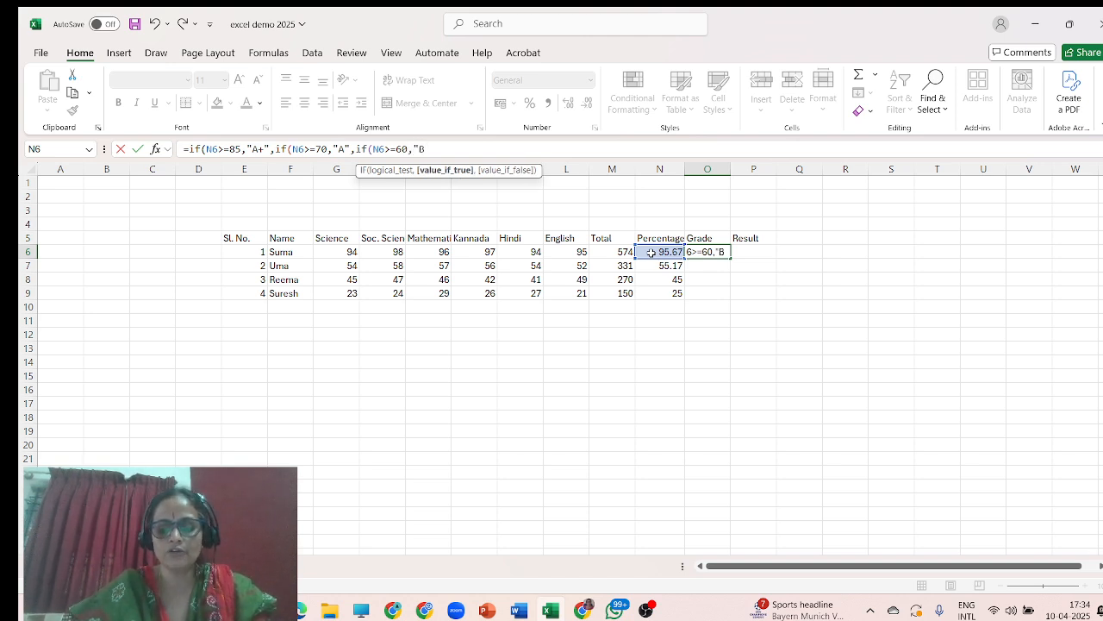
pyautogui.write('"')
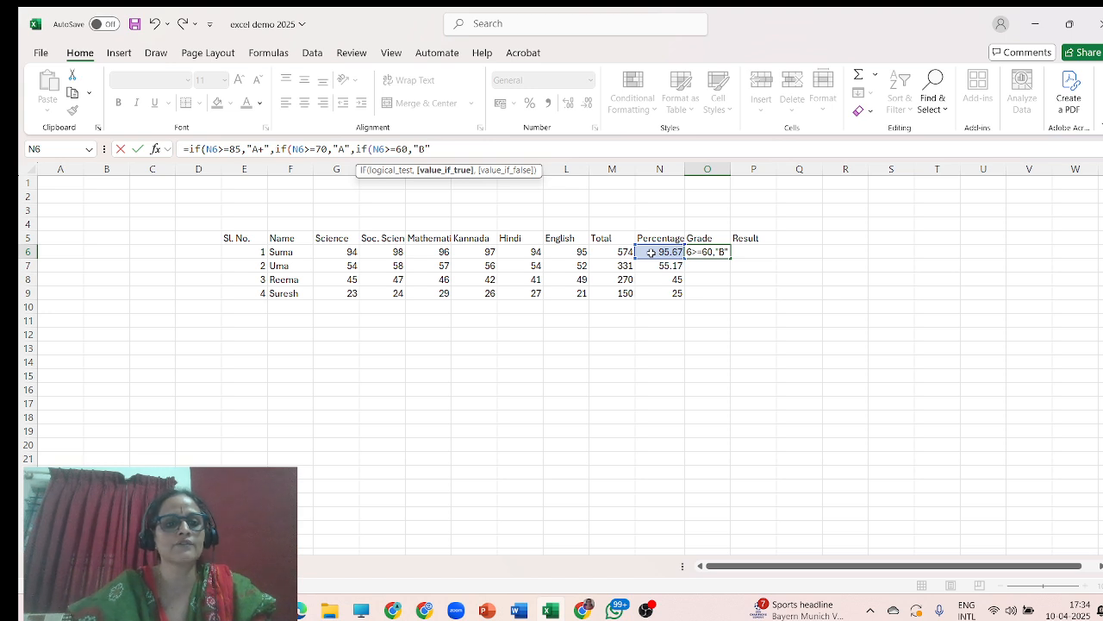
pyautogui.write(',')
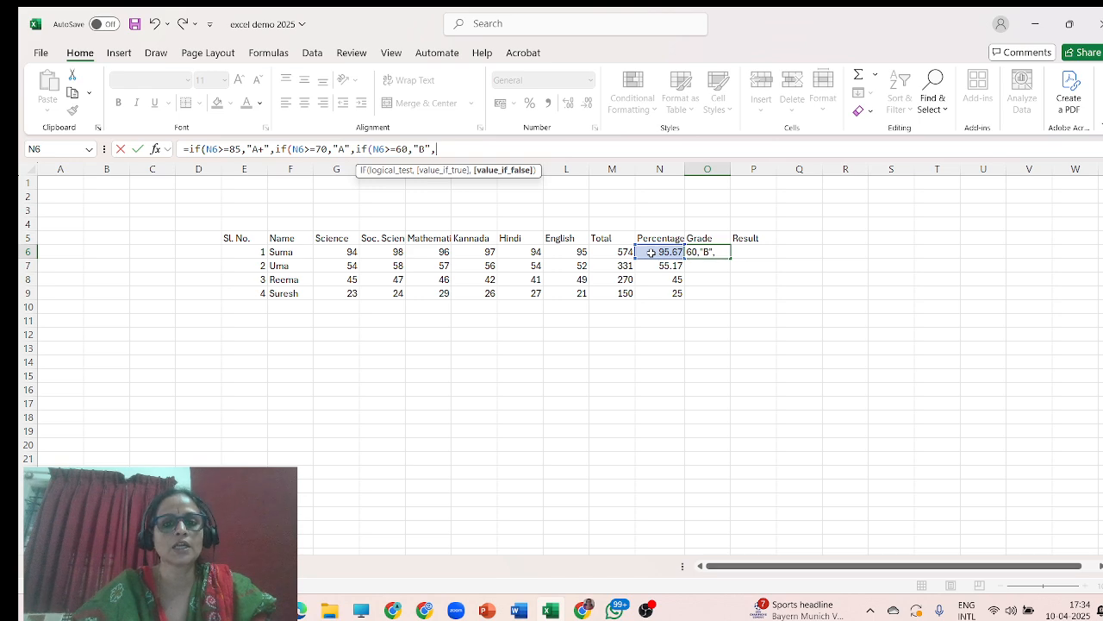
# Nest a fourth IF in O6's formula returning "C" when N6 is at least 40.
pyautogui.write('if(')
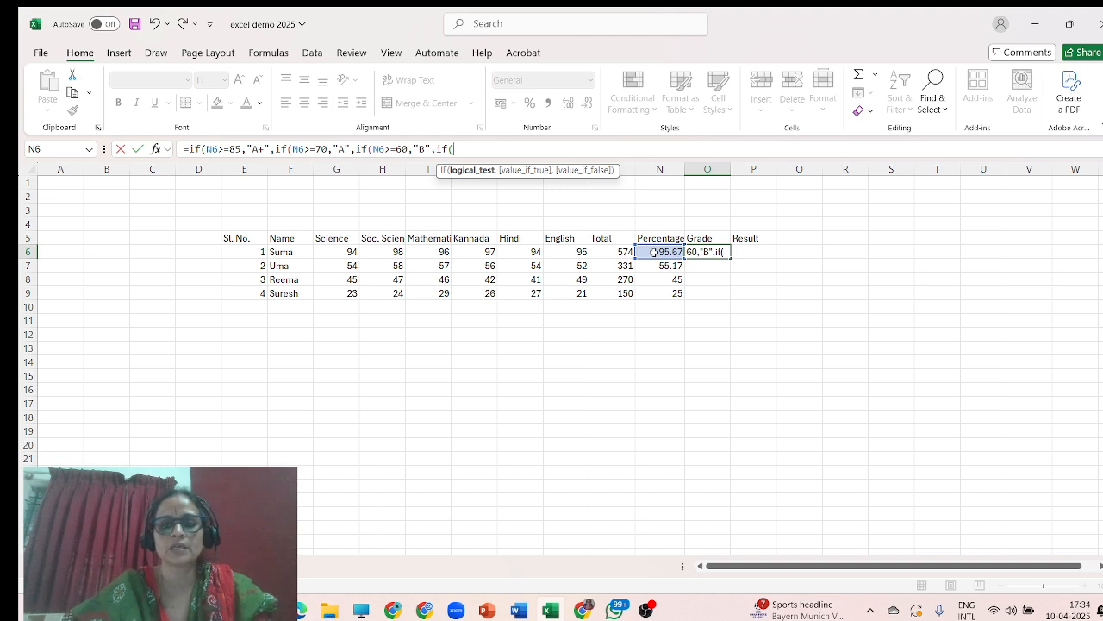
pyautogui.click(651, 252)
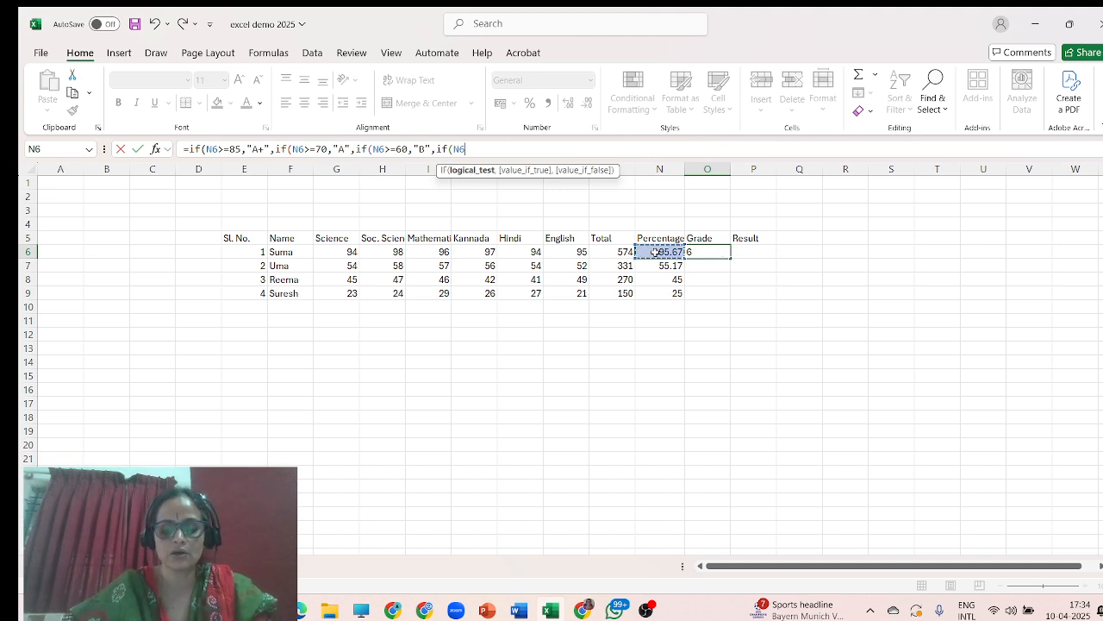
pyautogui.write('>')
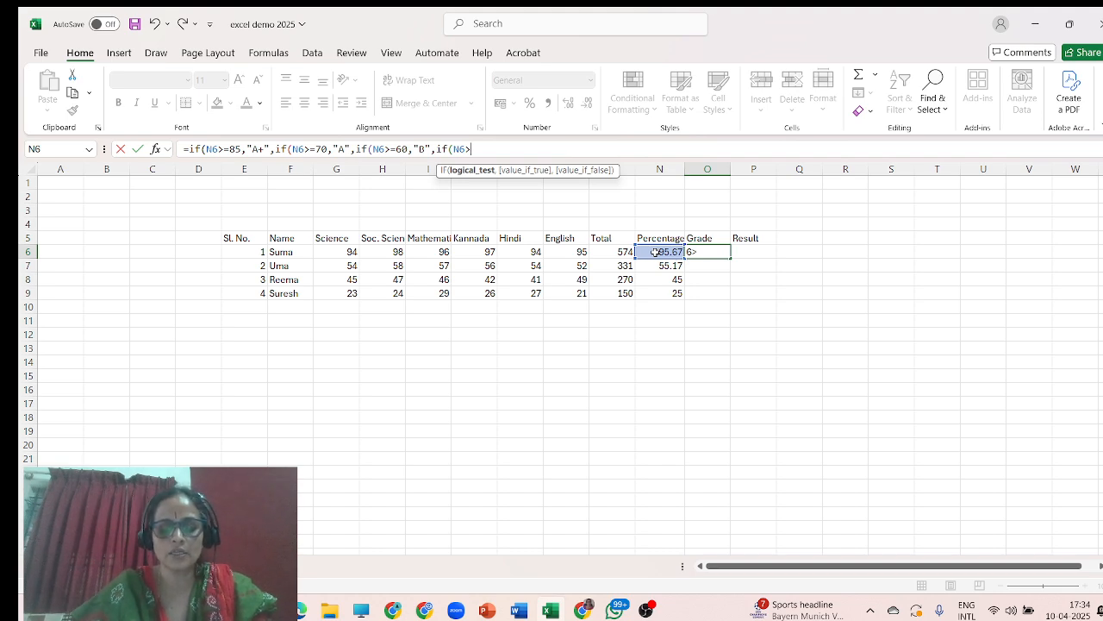
pyautogui.write('+')
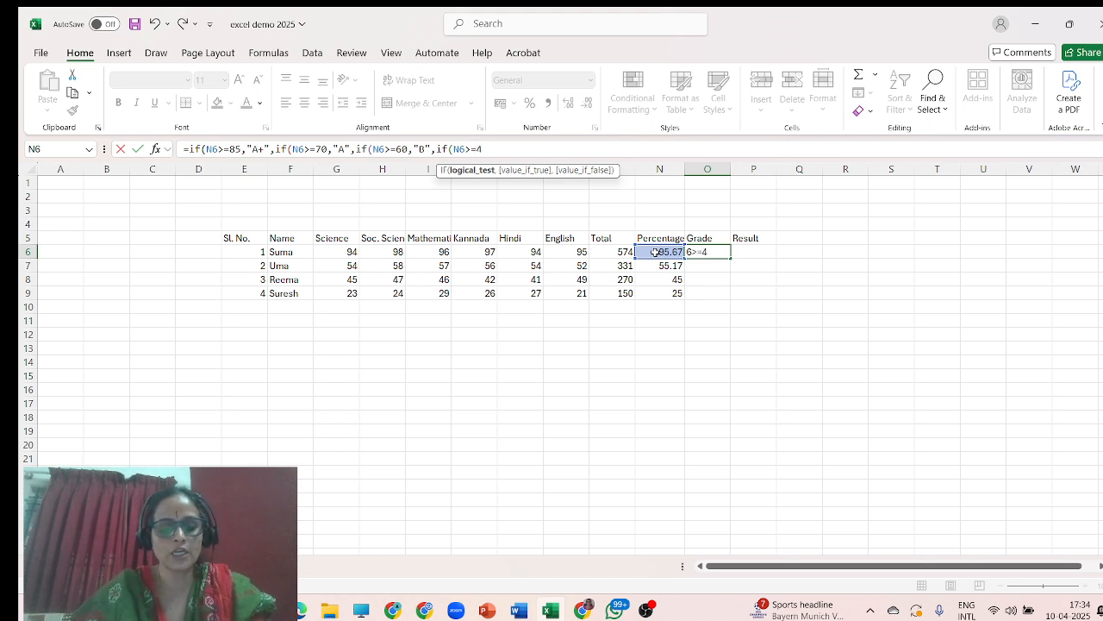
pyautogui.write('0,')
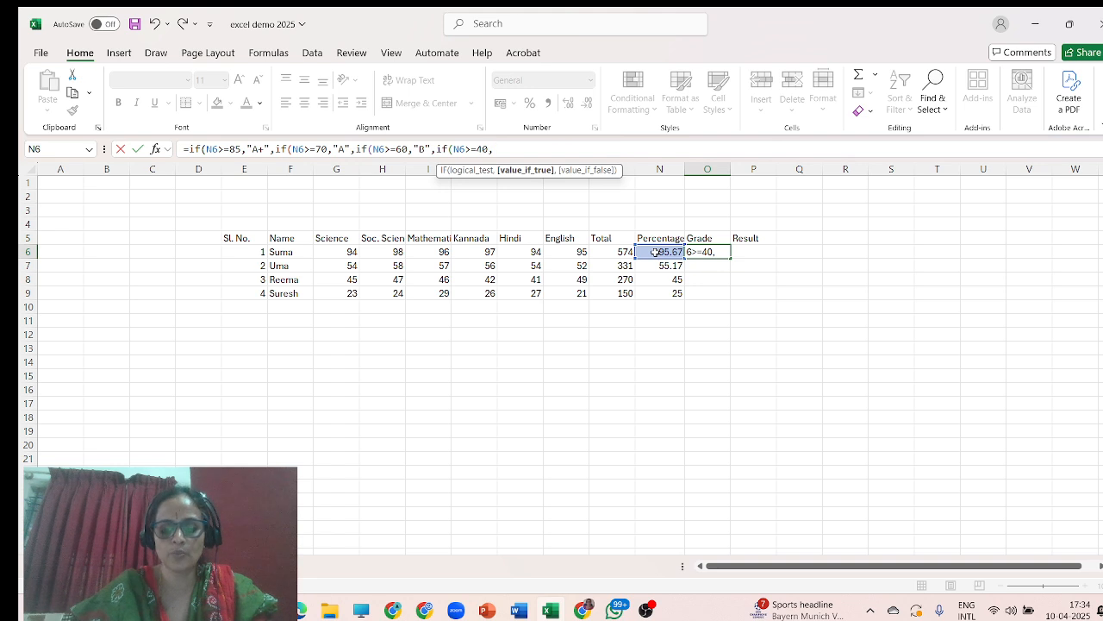
pyautogui.write('"C')
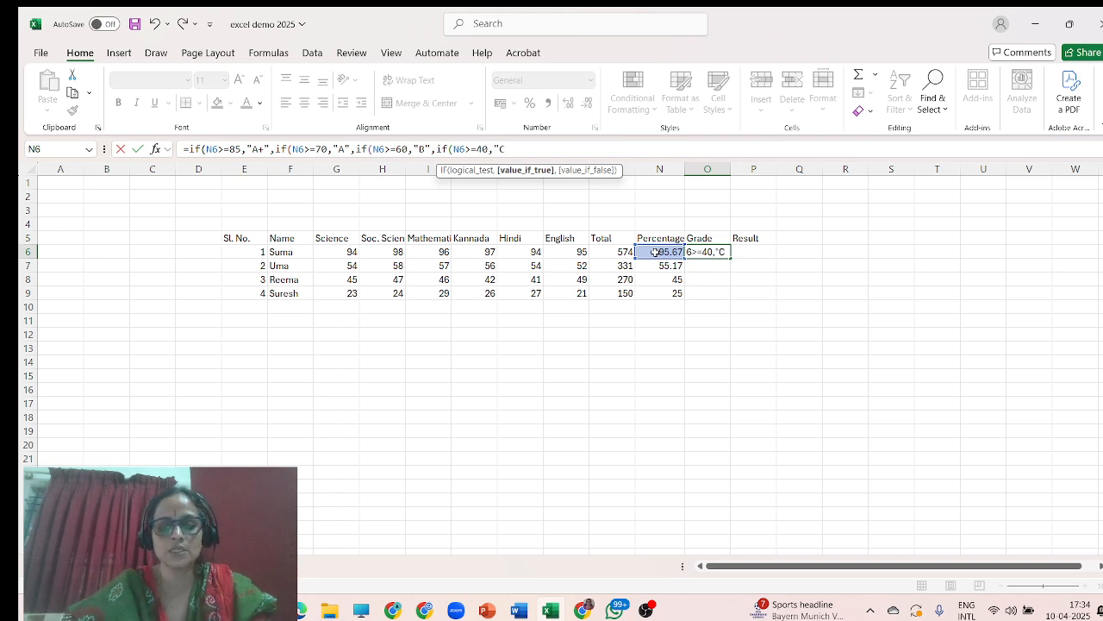
pyautogui.write('"')
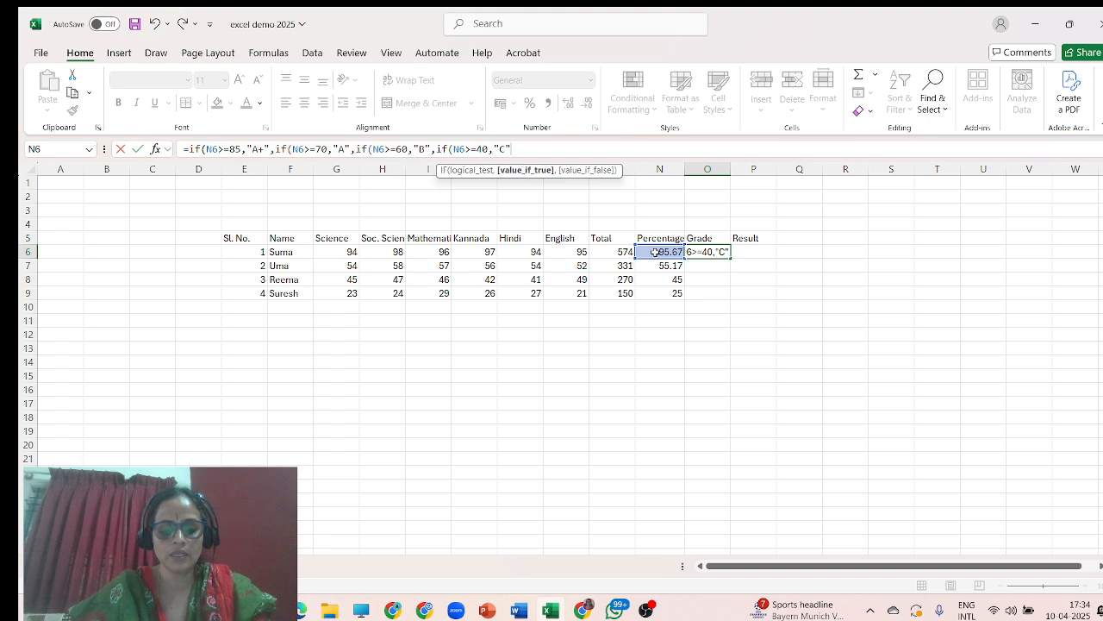
pyautogui.write(',if')
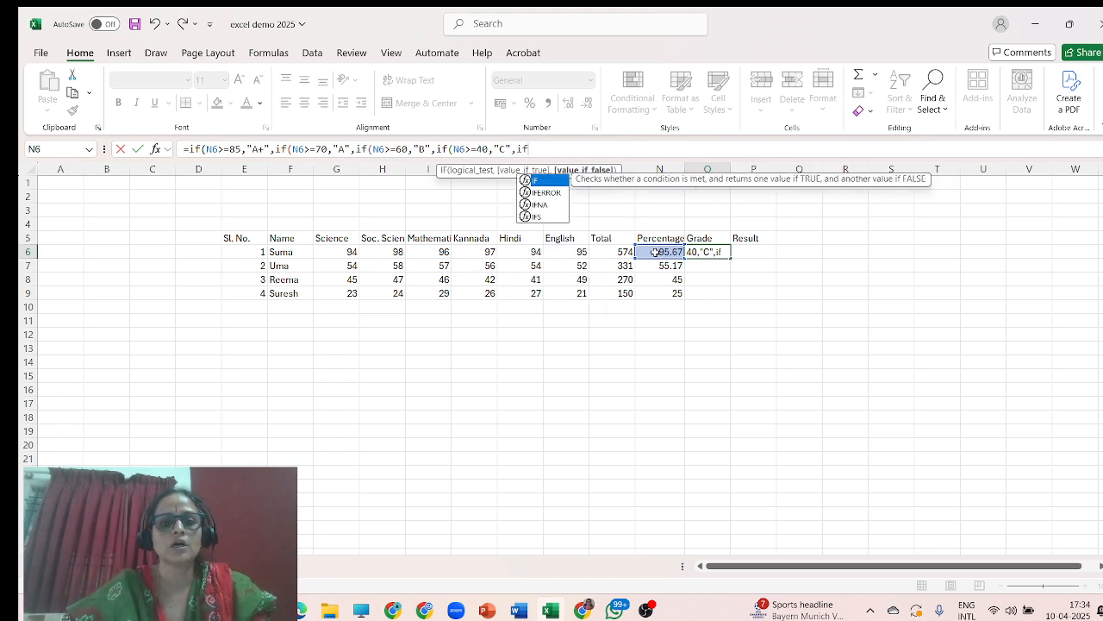
pyautogui.write('(')
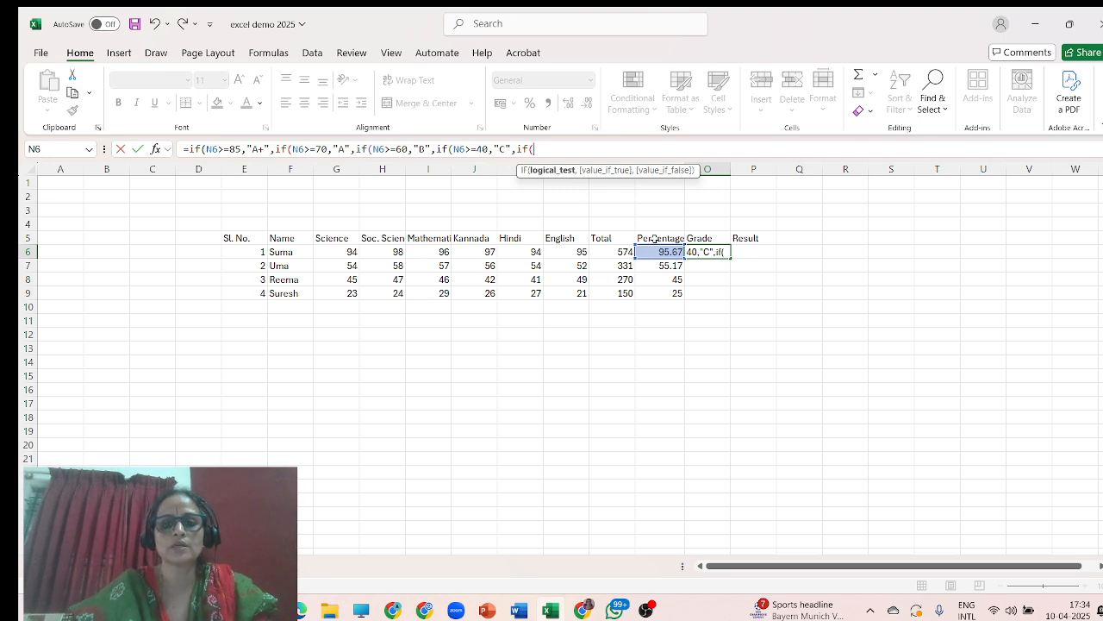
# Nest a fifth IF in O6's formula returning "F" when N6 is less than 40.
pyautogui.click(655, 252)
pyautogui.write('>')
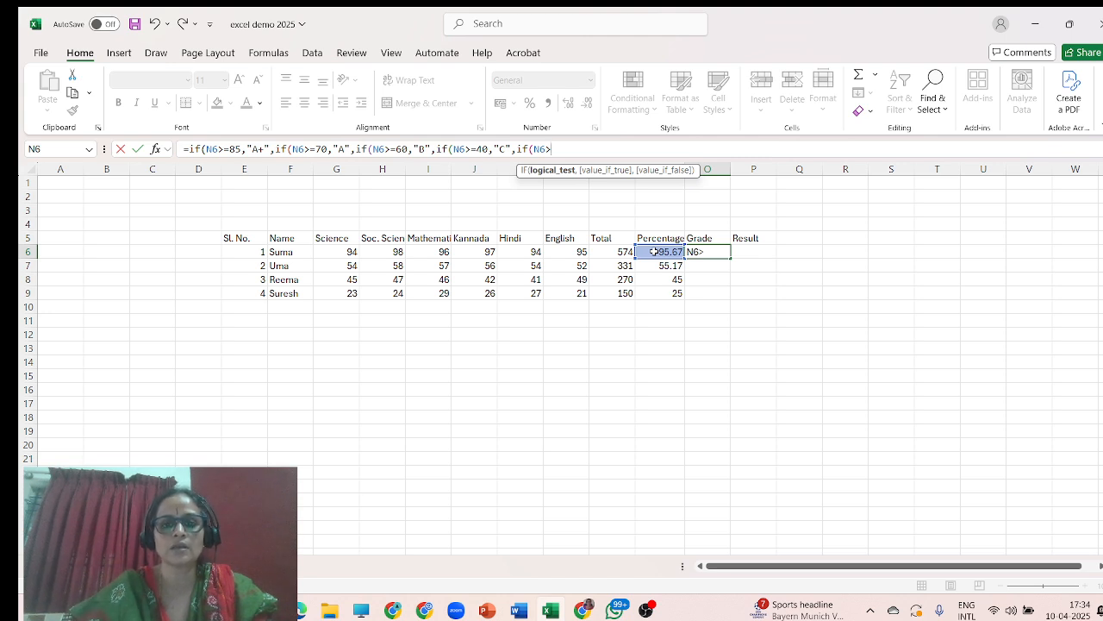
pyautogui.press('BackSpace')
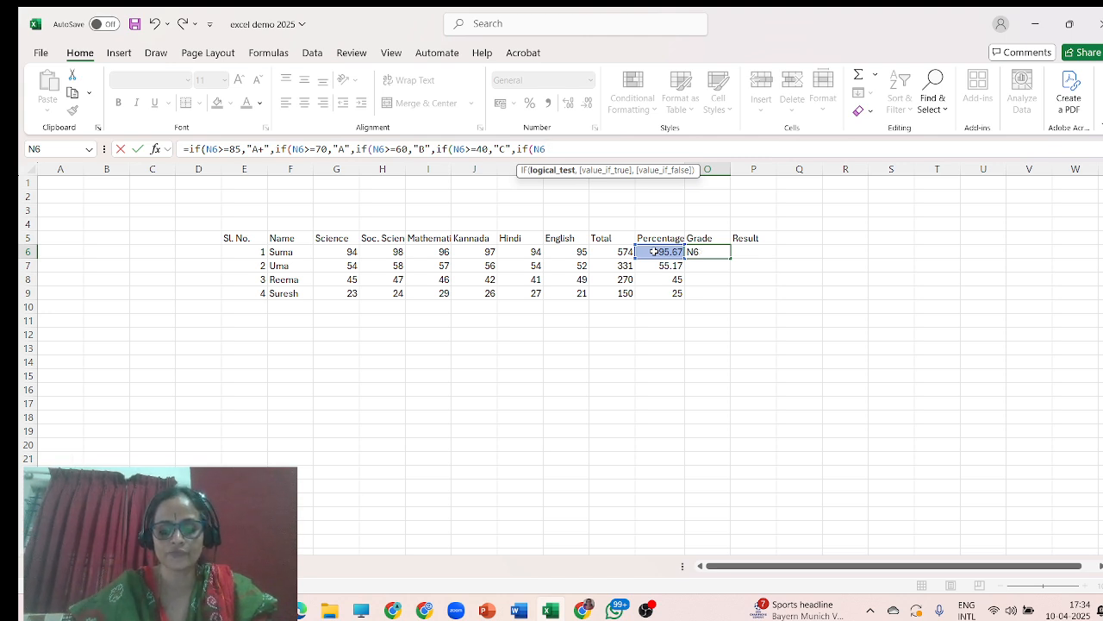
pyautogui.write('<40')
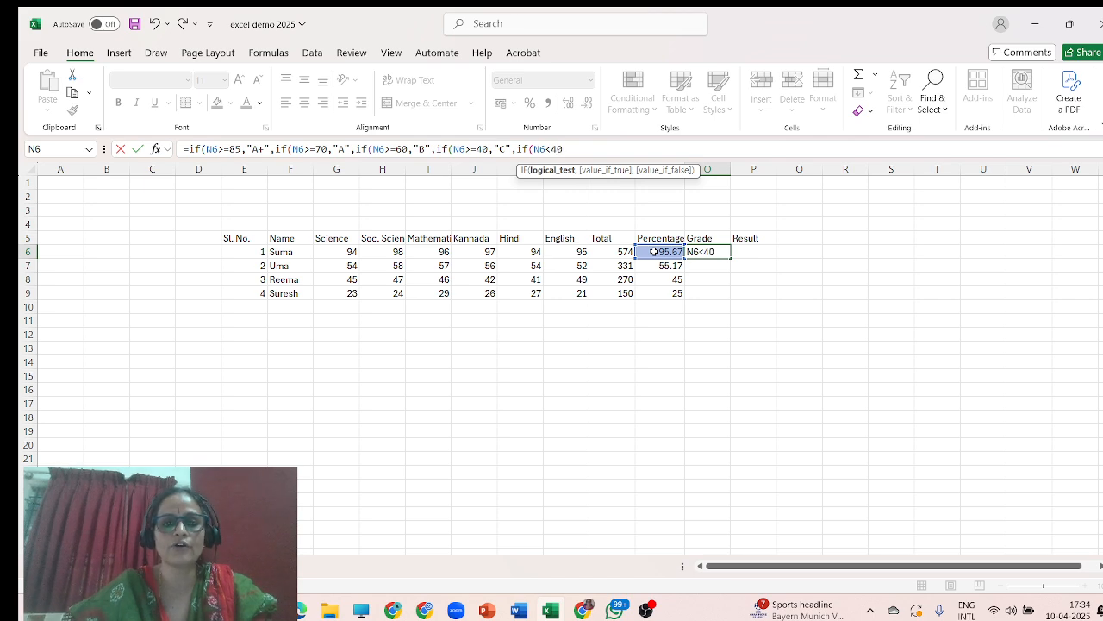
pyautogui.write(',')
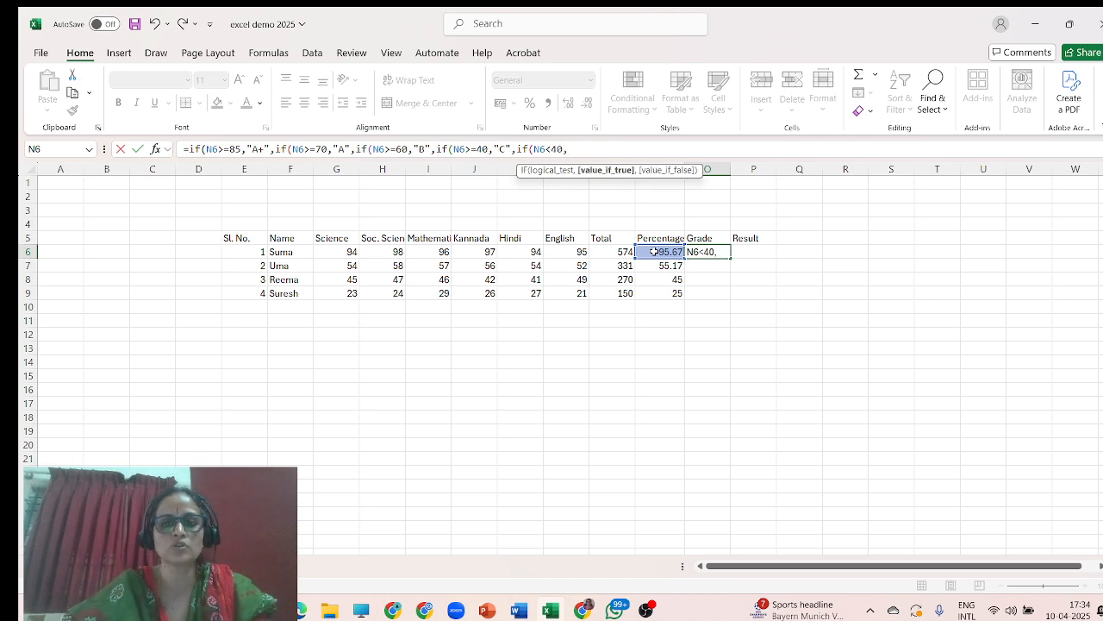
pyautogui.write('"')
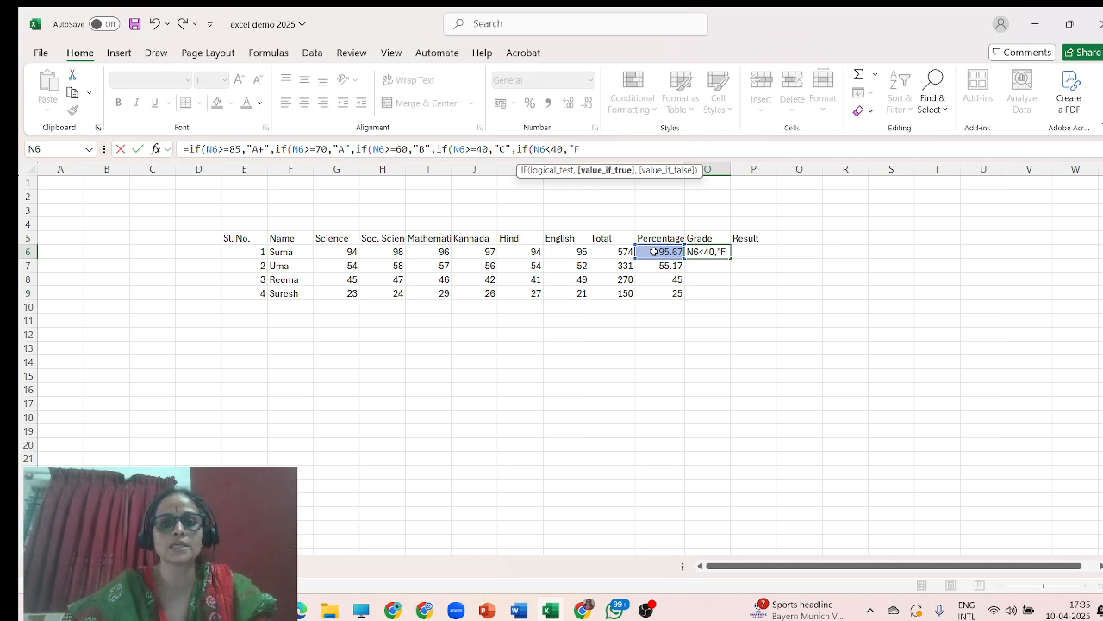
pyautogui.write('F"')
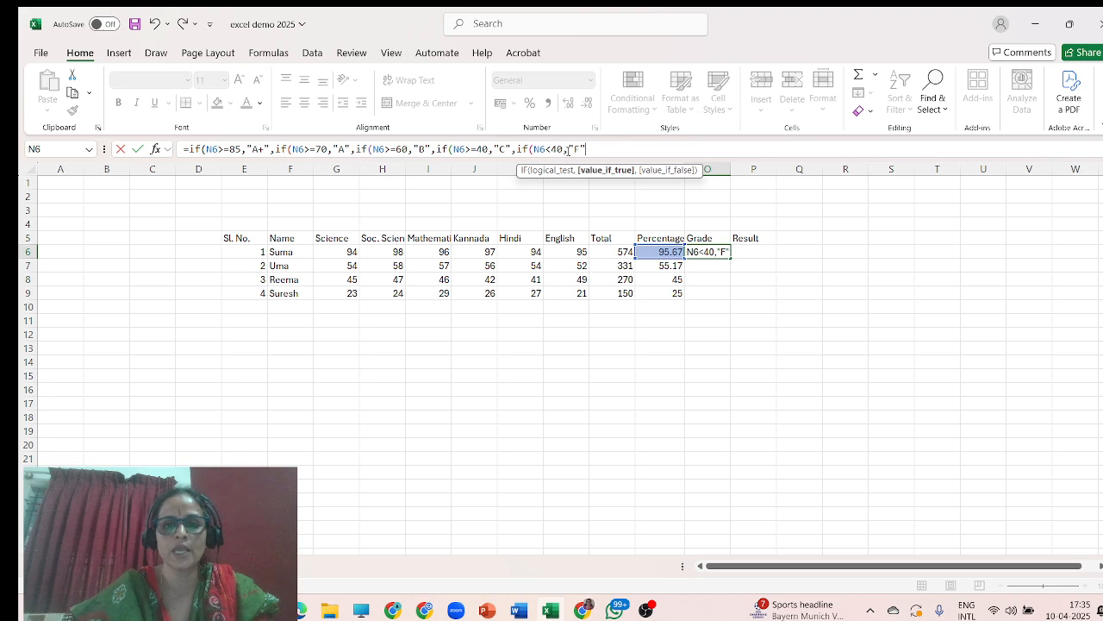
# Close all the nested IF brackets and enter the grade formula in O6.
pyautogui.write('))))')
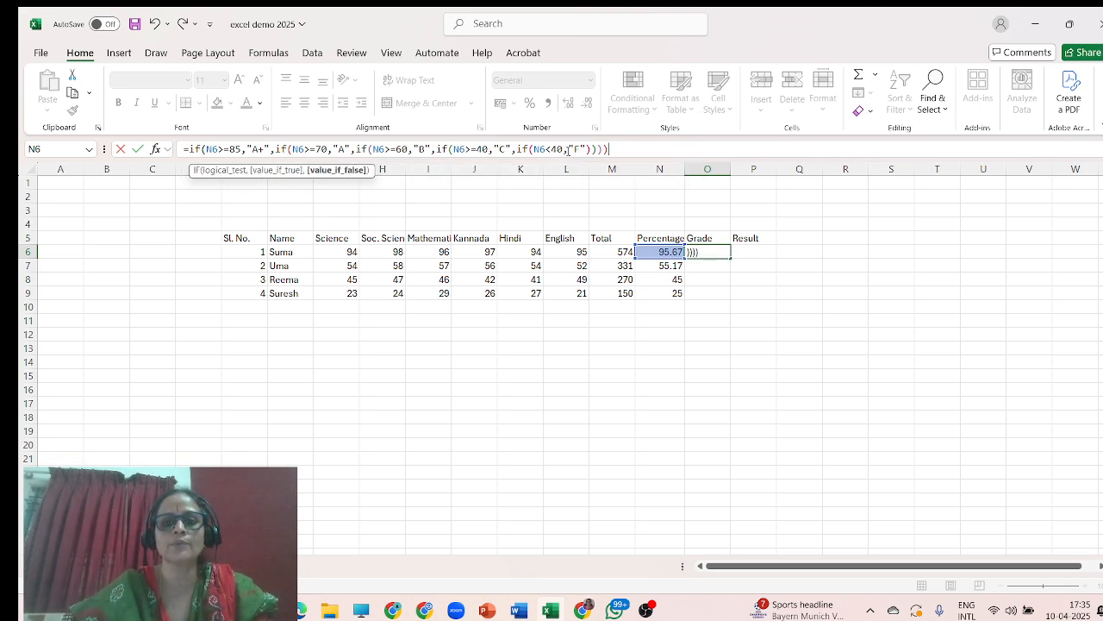
pyautogui.write(')')
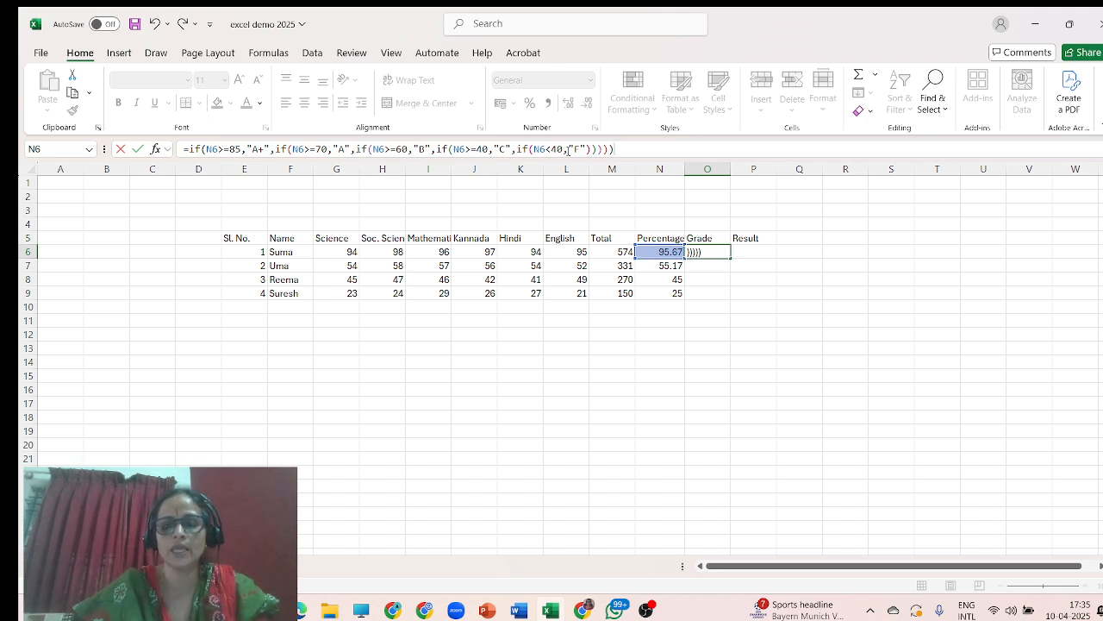
pyautogui.press('Return')
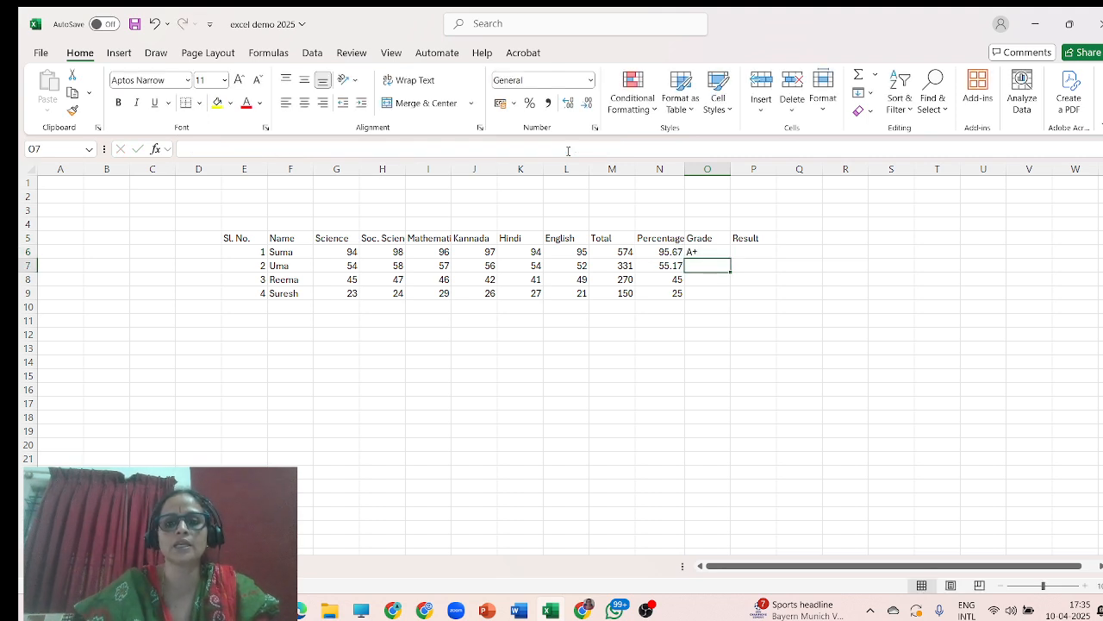
# Fill the grade formula from O6 down to O9 for the other students.
pyautogui.click(708, 252)
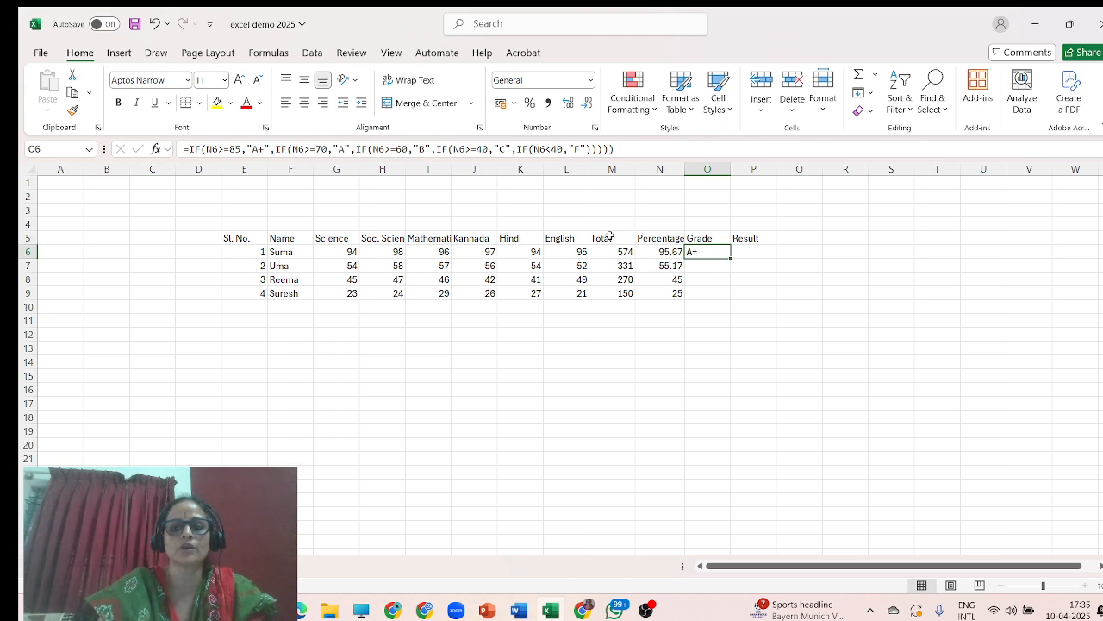
pyautogui.doubleClick(731, 258)
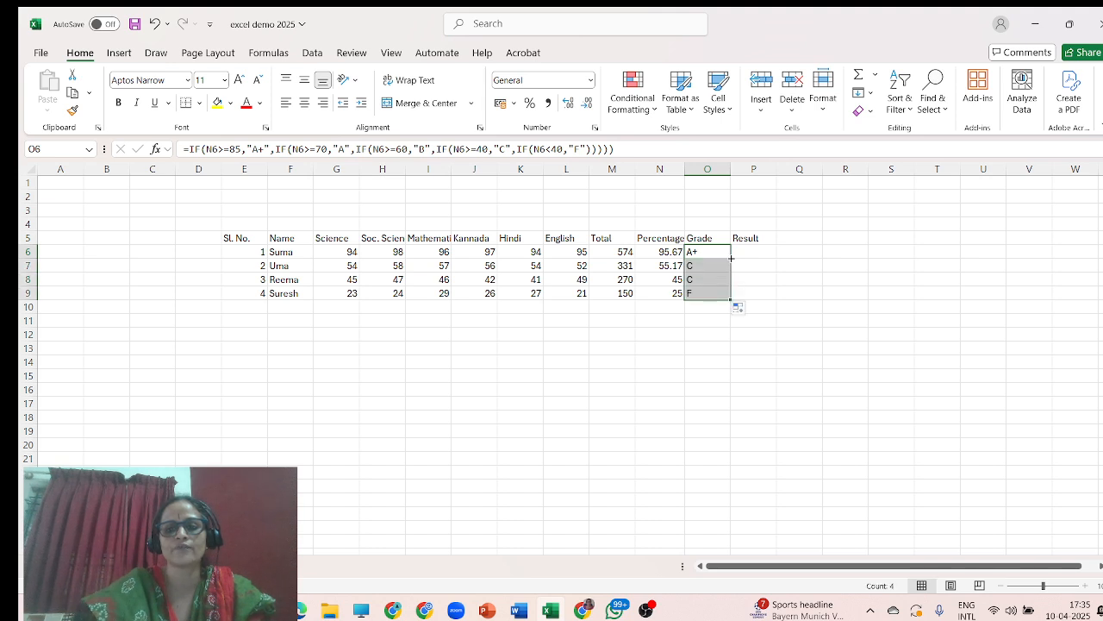
pyautogui.click(666, 265)
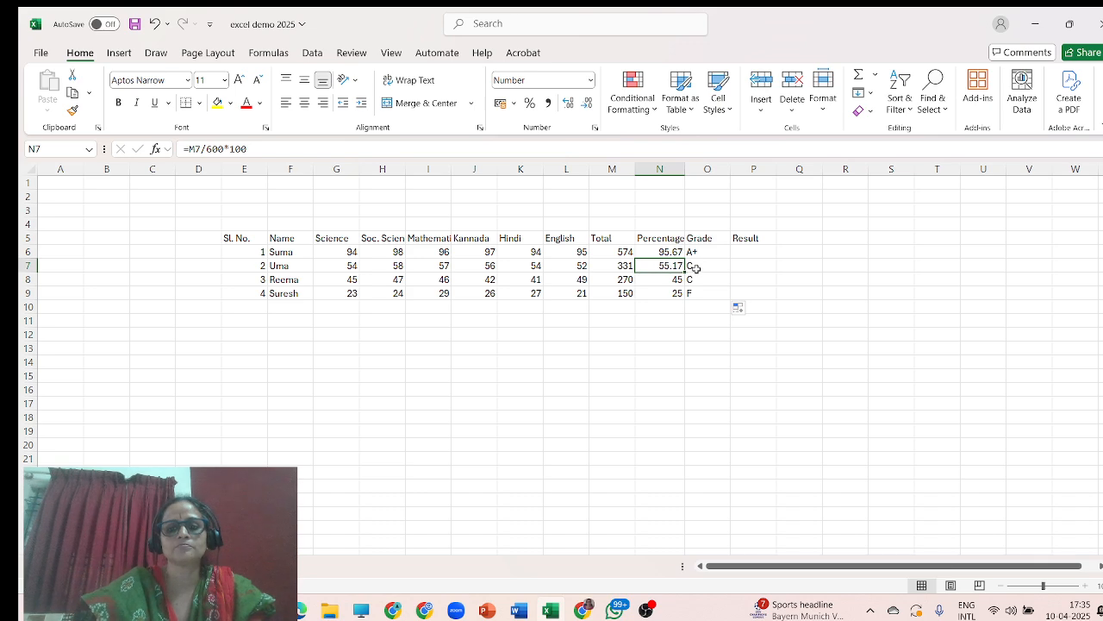
pyautogui.click(694, 267)
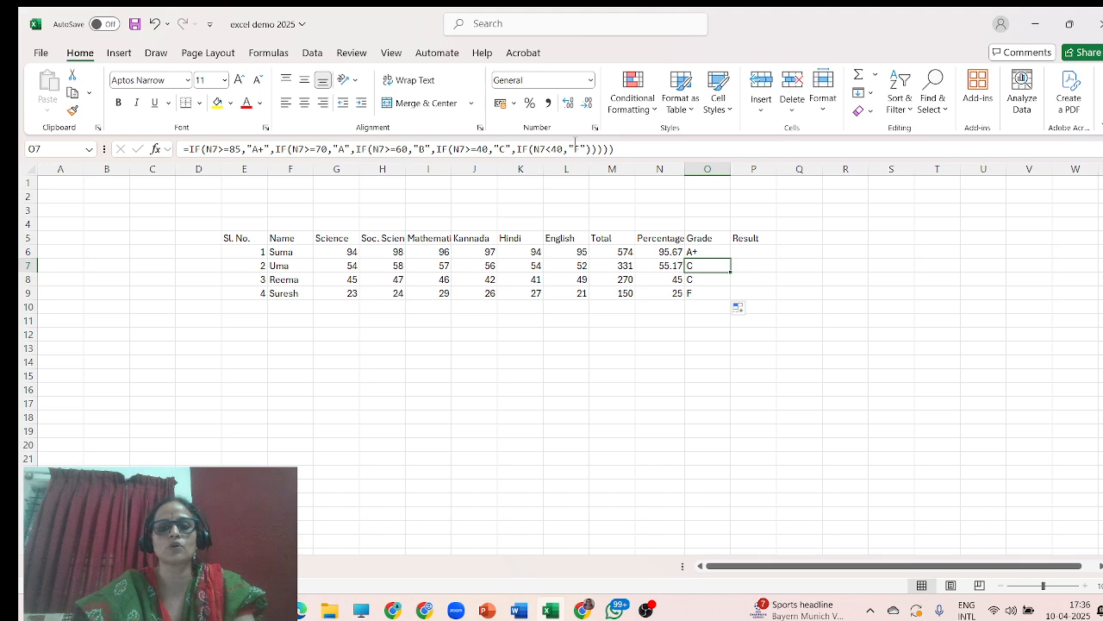
# Change Uma's Soc. Science, Kannada and English marks to 68, 70 and 68.
pyautogui.click(388, 264)
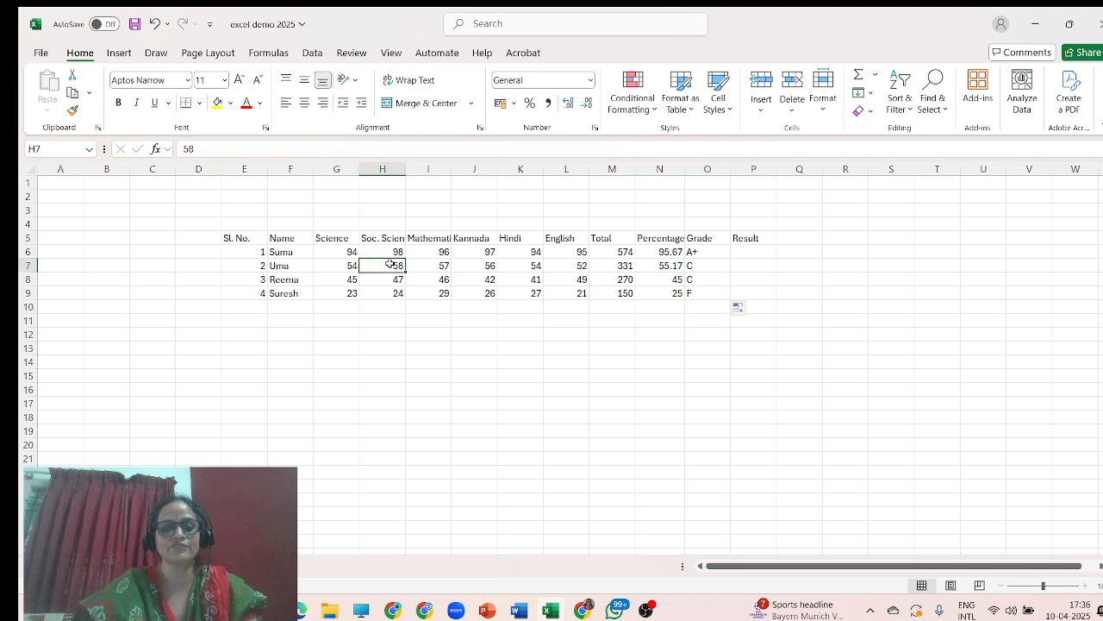
pyautogui.write('68')
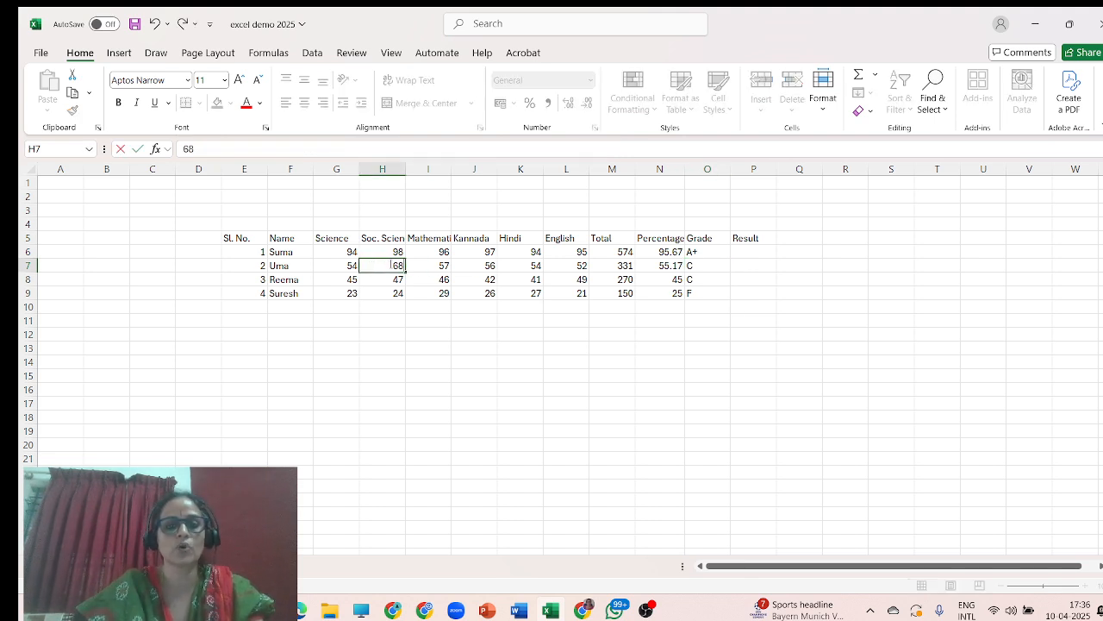
pyautogui.click(474, 265)
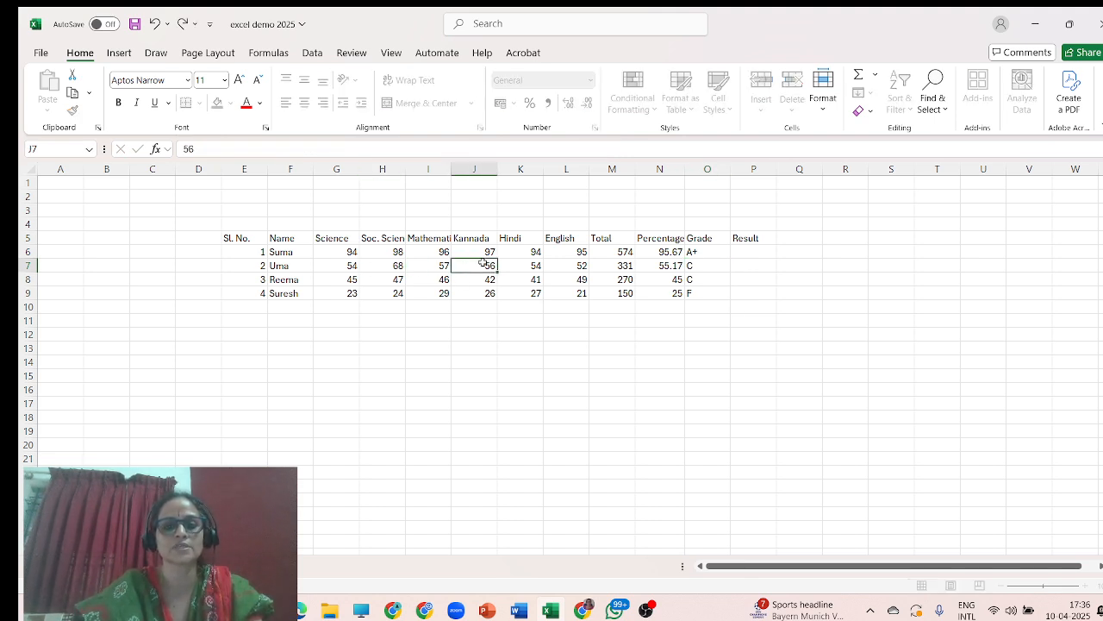
pyautogui.write('70')
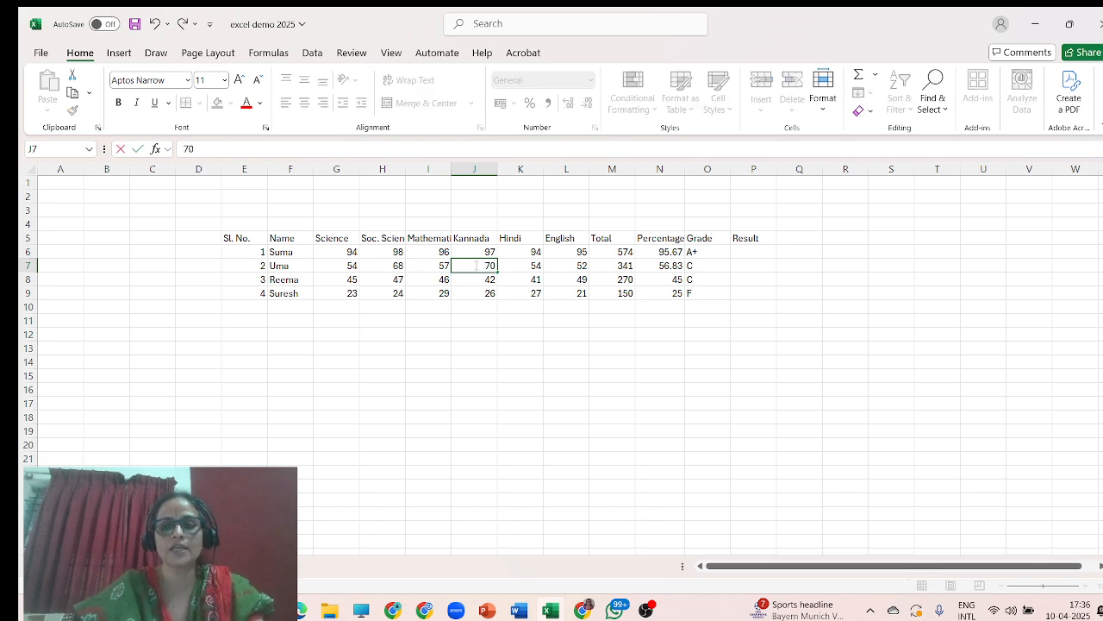
pyautogui.click(583, 266)
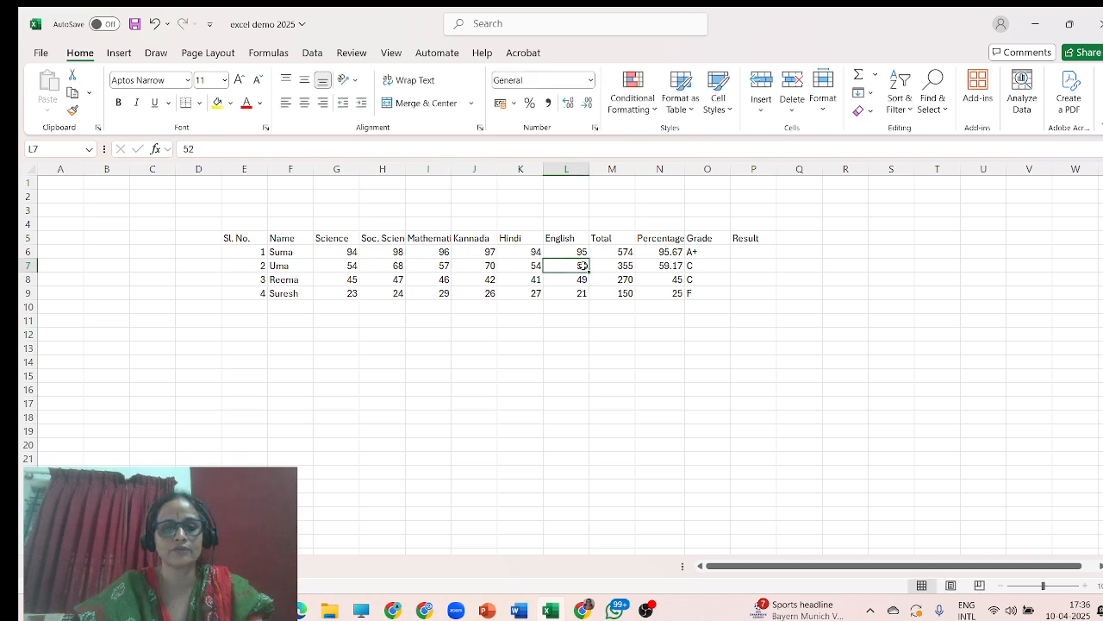
pyautogui.write('68')
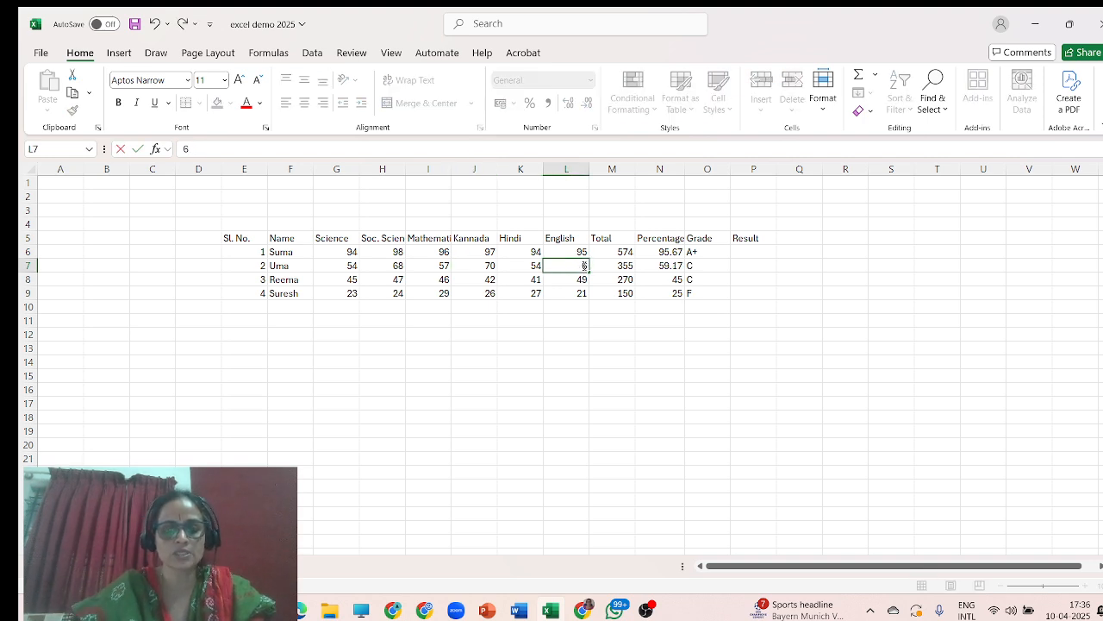
pyautogui.click(698, 264)
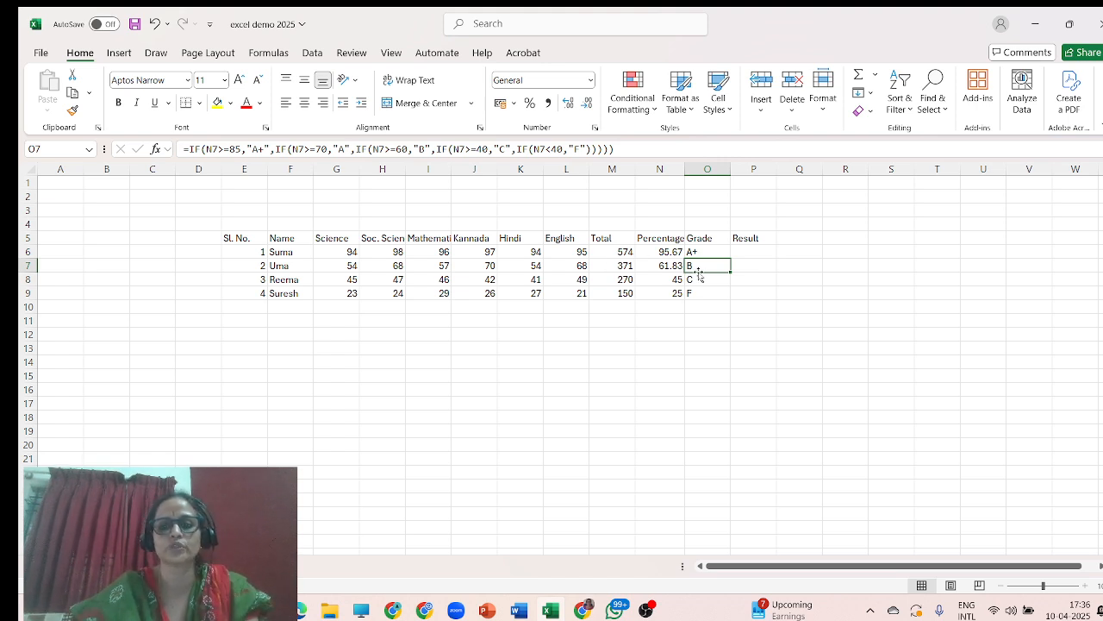
# Begin an IF formula in P6 returning "PASS" when N6 is at least 40.
pyautogui.click(746, 255)
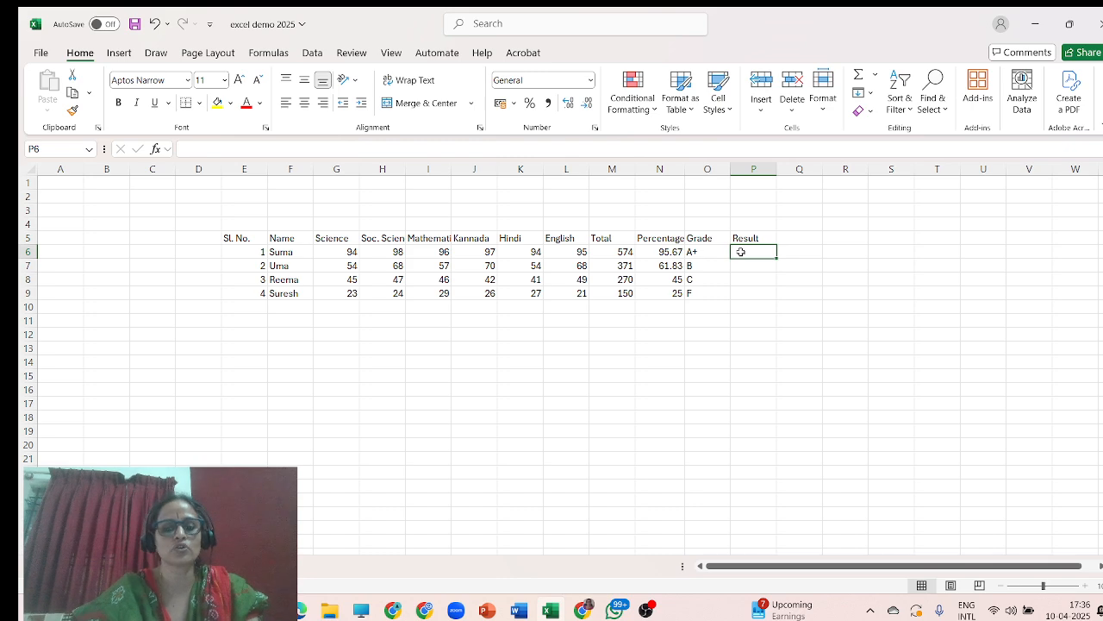
pyautogui.write('=')
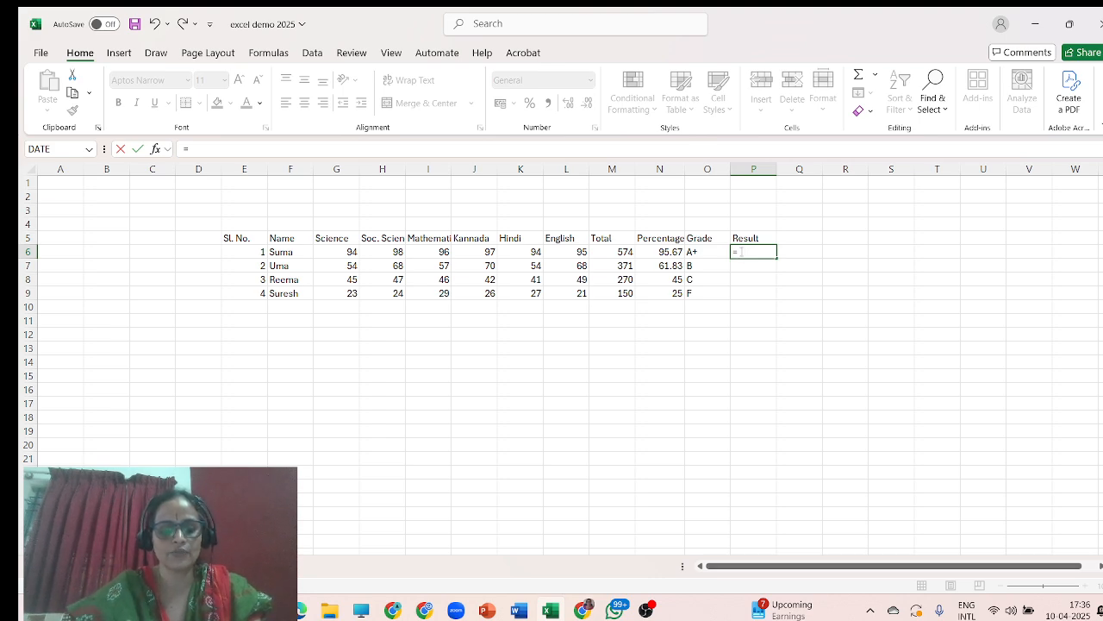
pyautogui.write('if(')
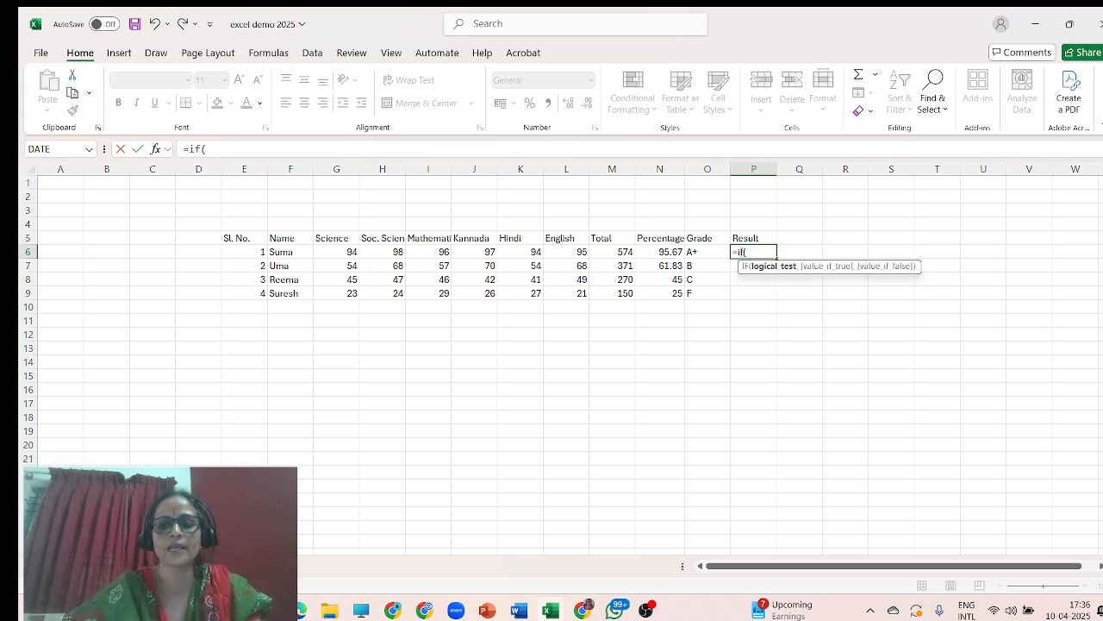
pyautogui.click(664, 253)
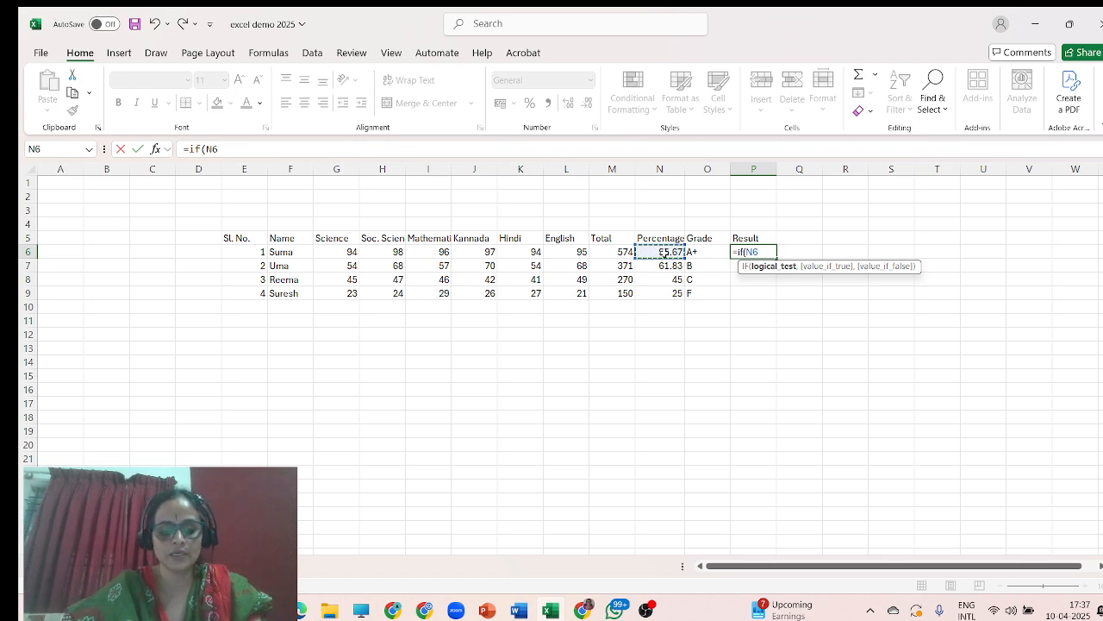
pyautogui.write('>')
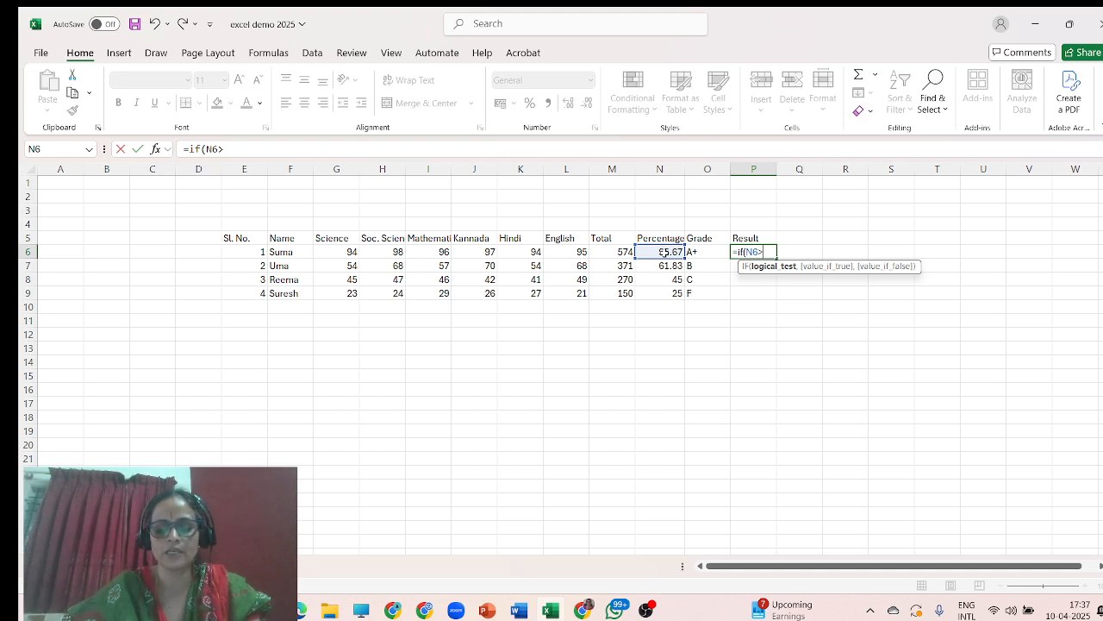
pyautogui.write('+')
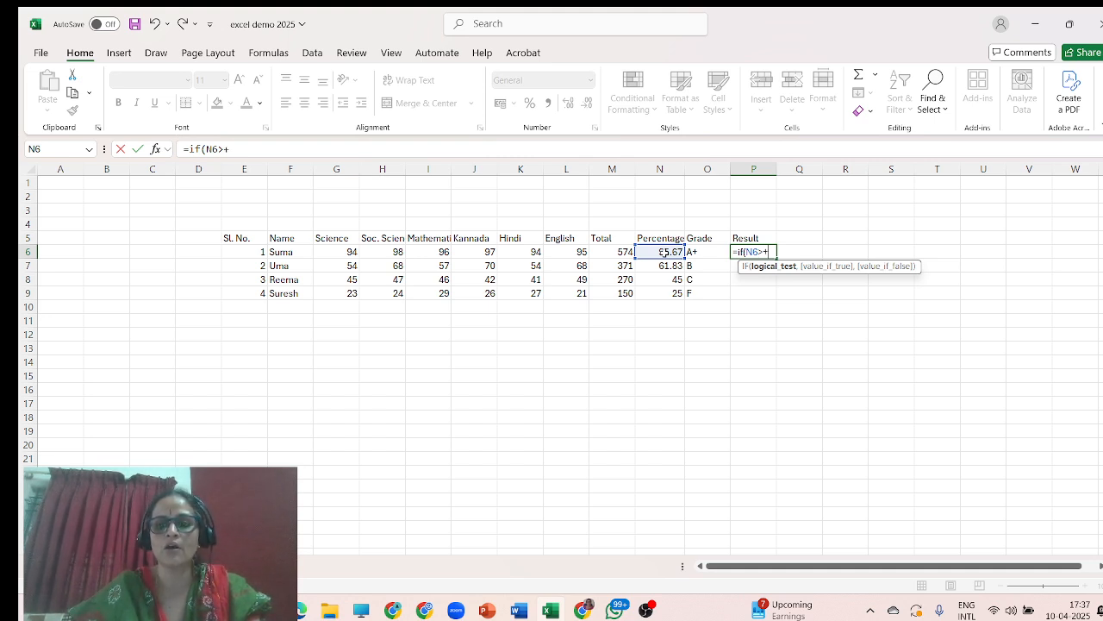
pyautogui.press('BackSpace')
pyautogui.write('=')
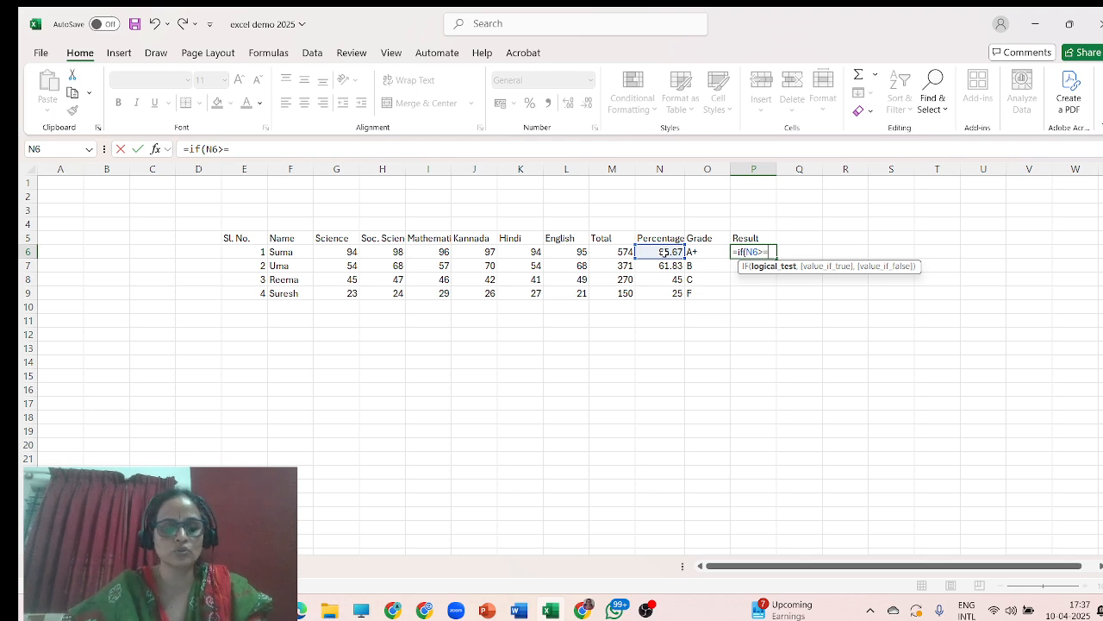
pyautogui.write('40,')
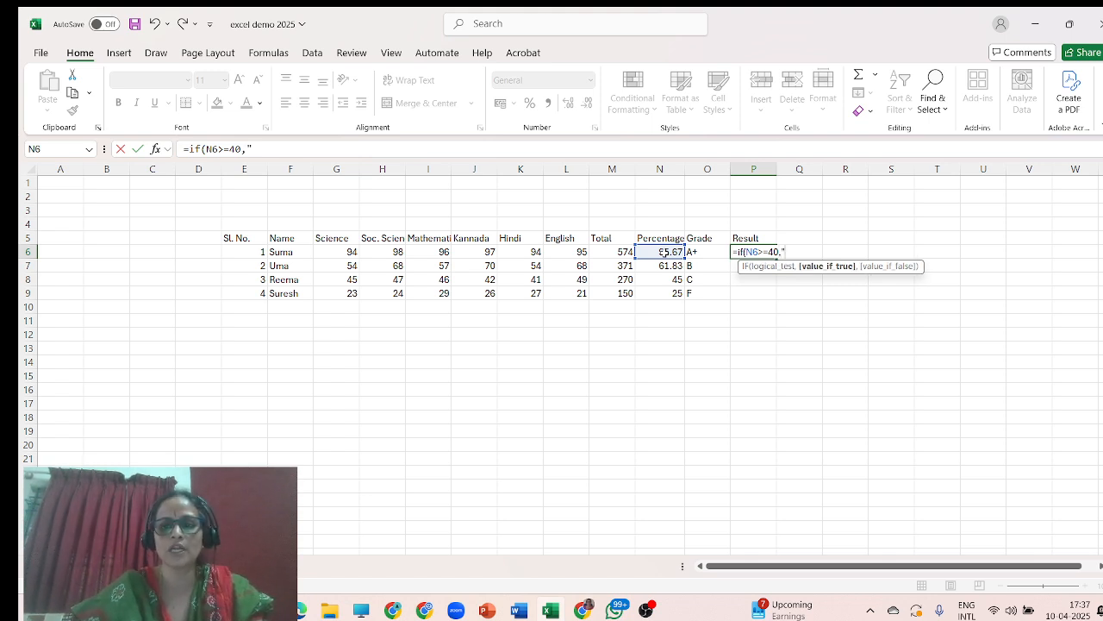
pyautogui.write('"P')
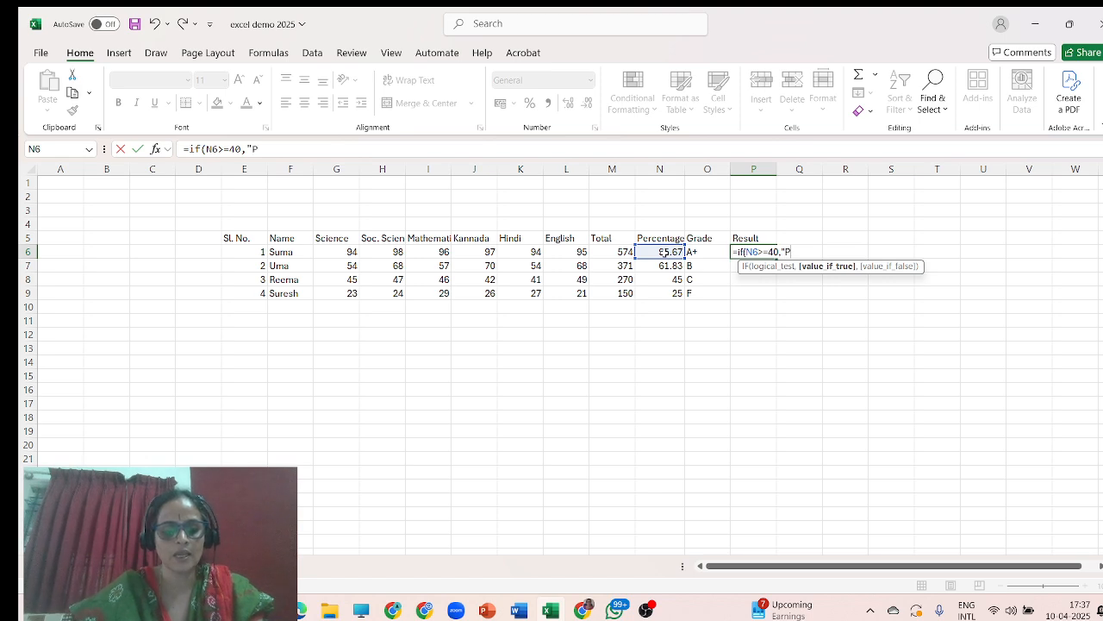
pyautogui.write('ASS')
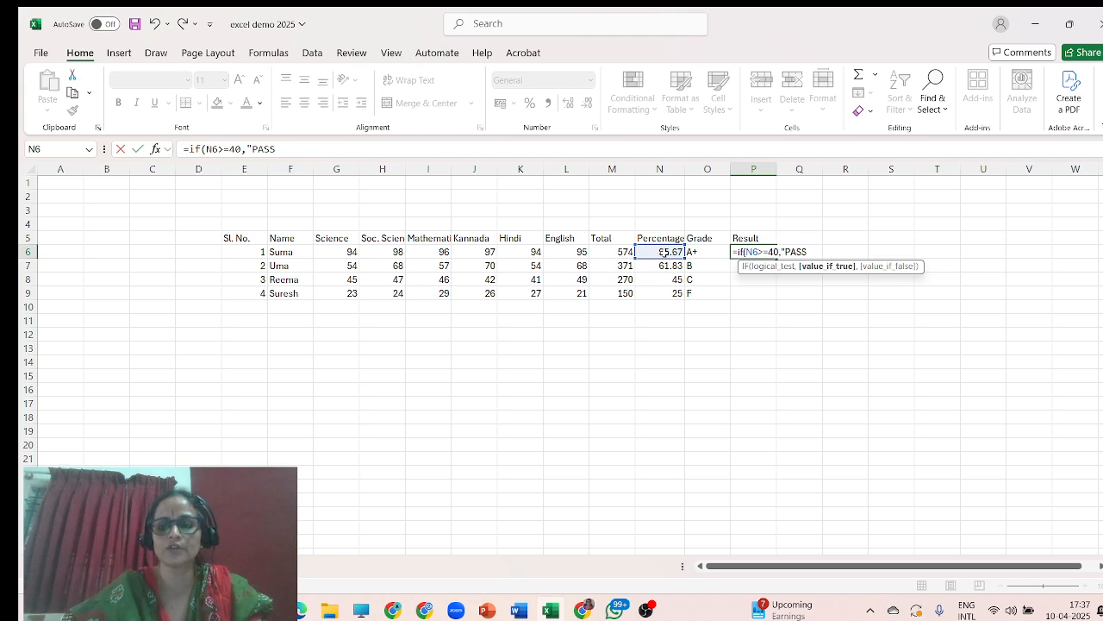
pyautogui.write('",')
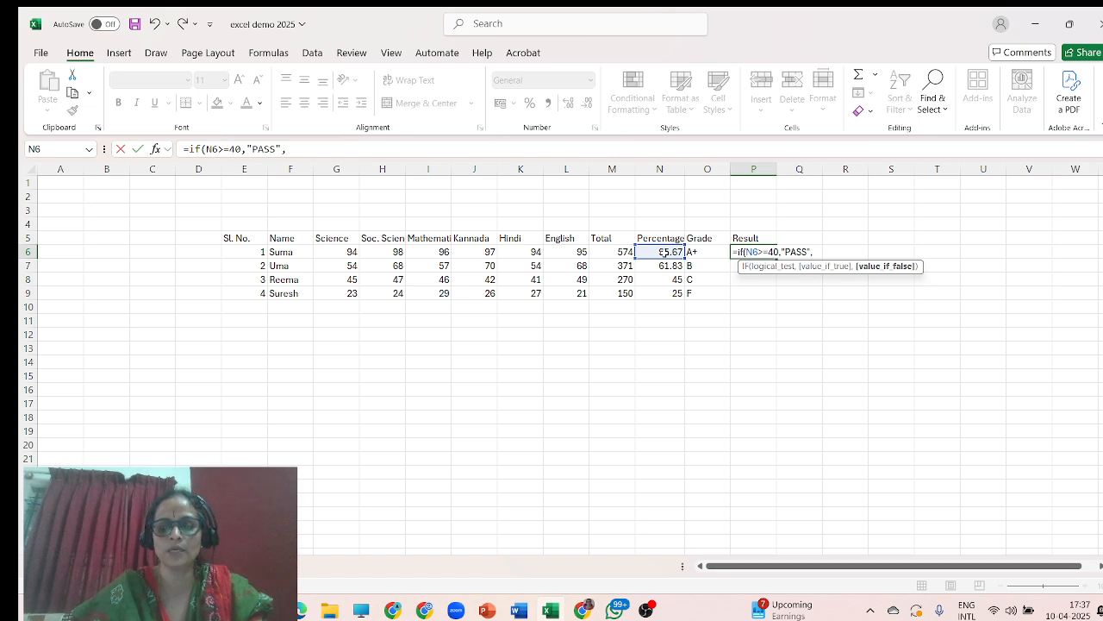
pyautogui.write(' "F')
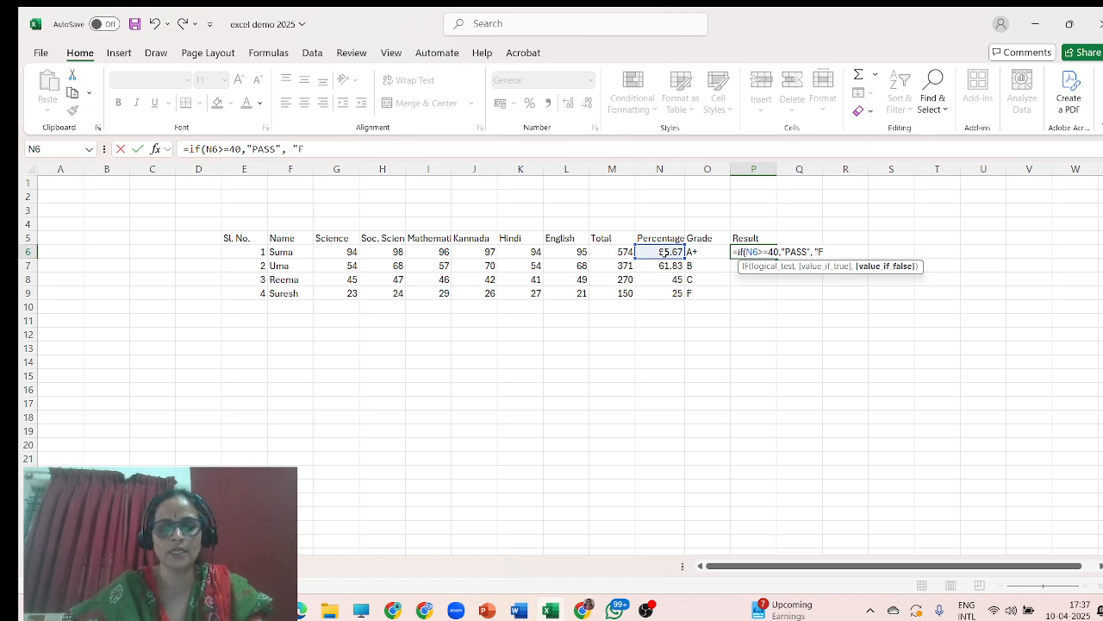
pyautogui.write('ai')
# Complete the P6 formula with "FAIL" as the false result and enter it.
pyautogui.press('BackSpace')
pyautogui.press('BackSpace')
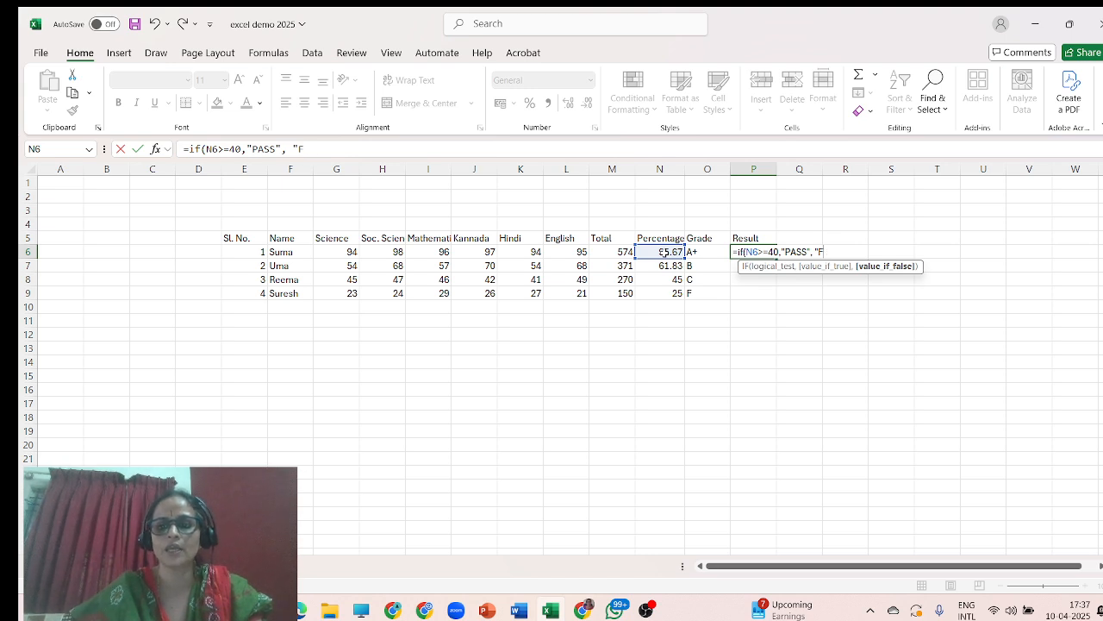
pyautogui.write('AIL')
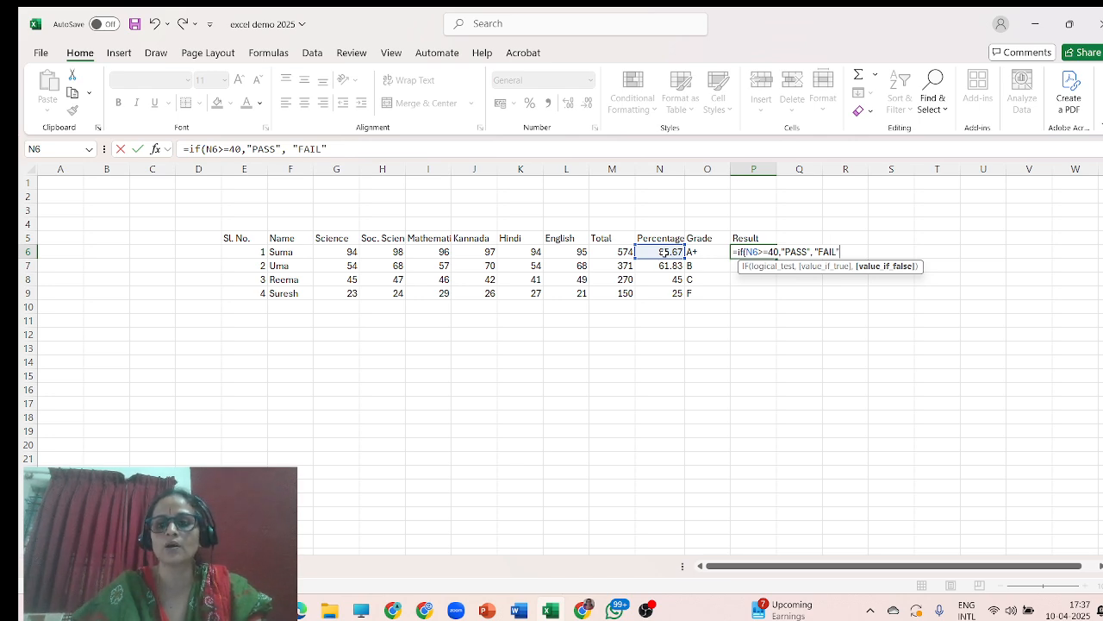
pyautogui.write(')')
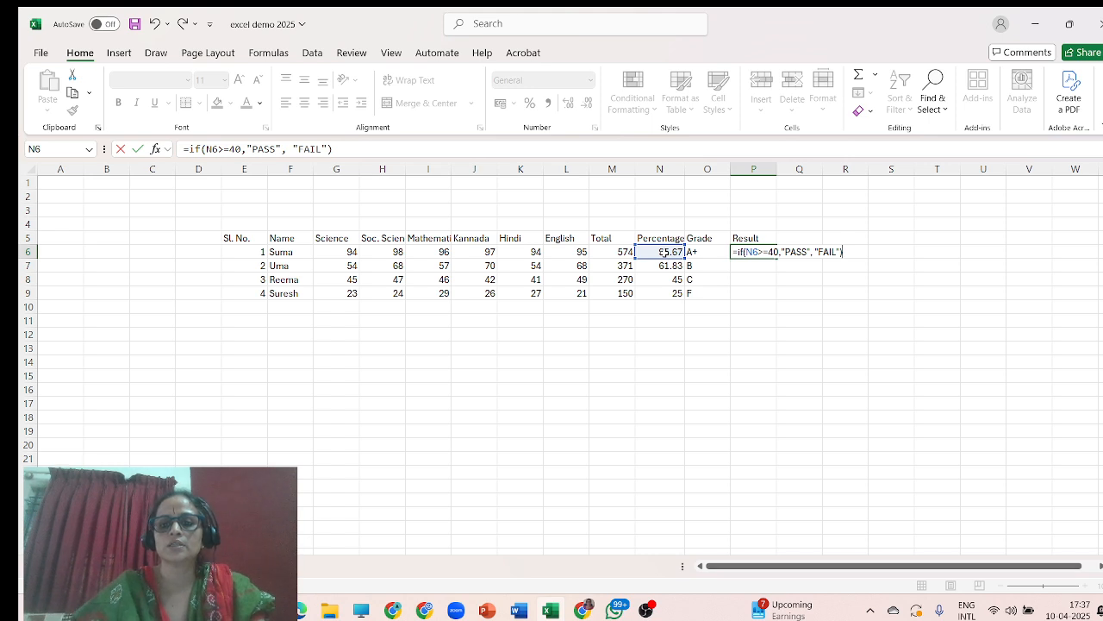
pyautogui.press('Return')
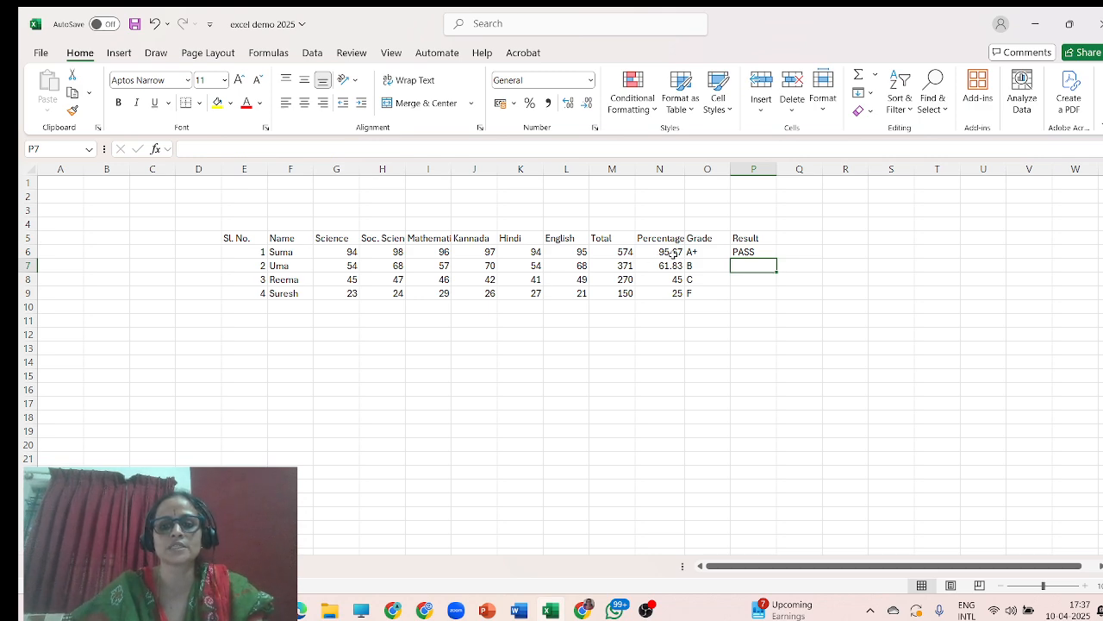
# Fill the PASS/FAIL formula from P6 down to P9 for the other students.
pyautogui.click(766, 253)
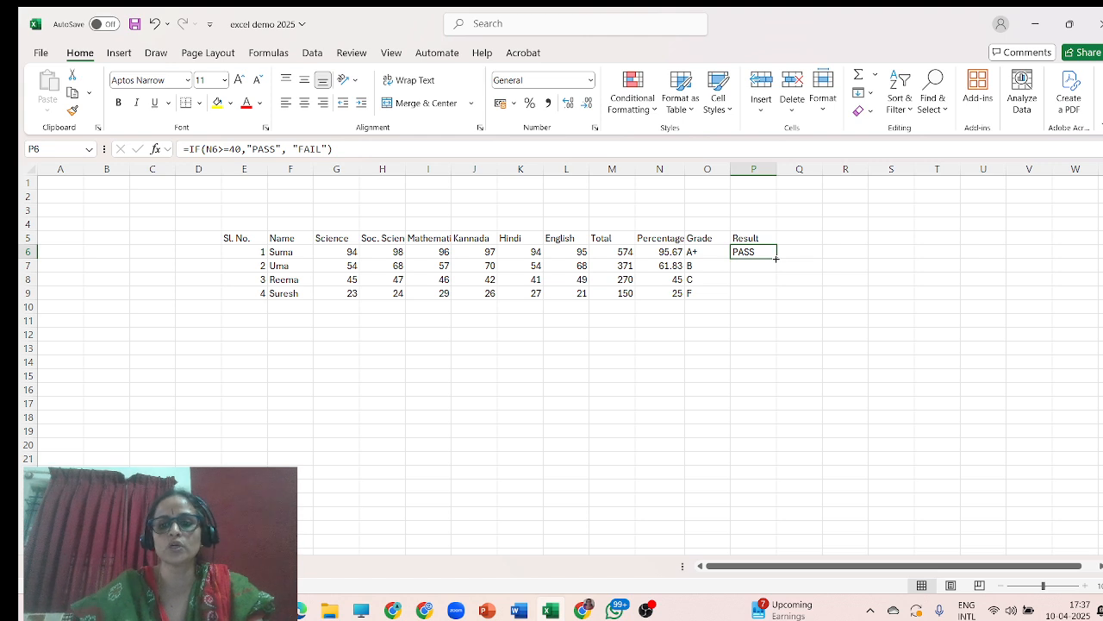
pyautogui.click(775, 261)
pyautogui.click(771, 254)
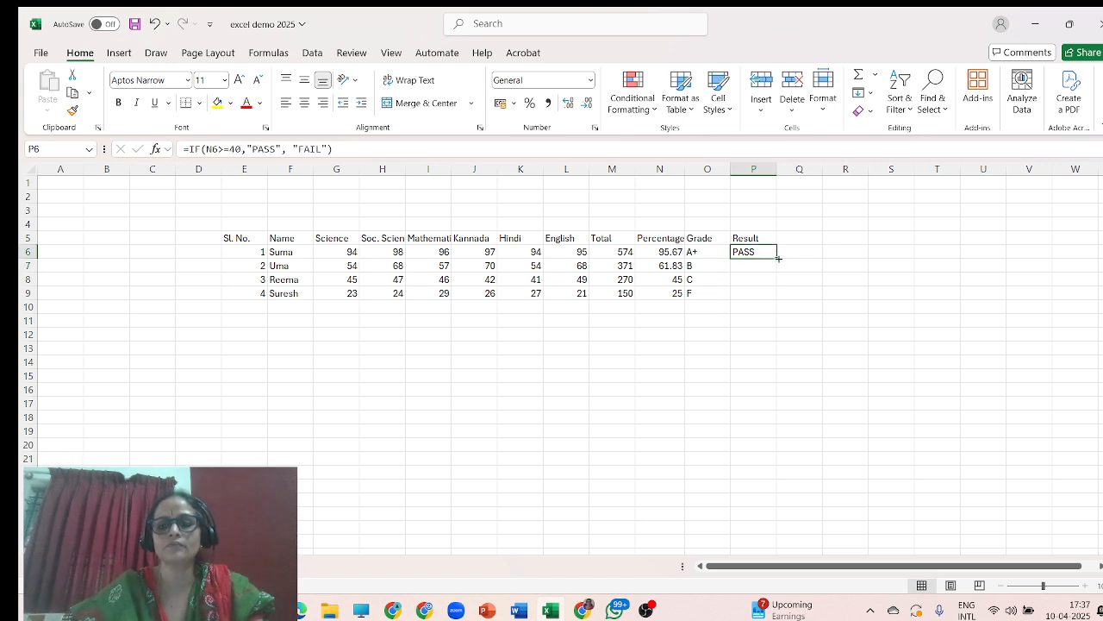
pyautogui.doubleClick(778, 257)
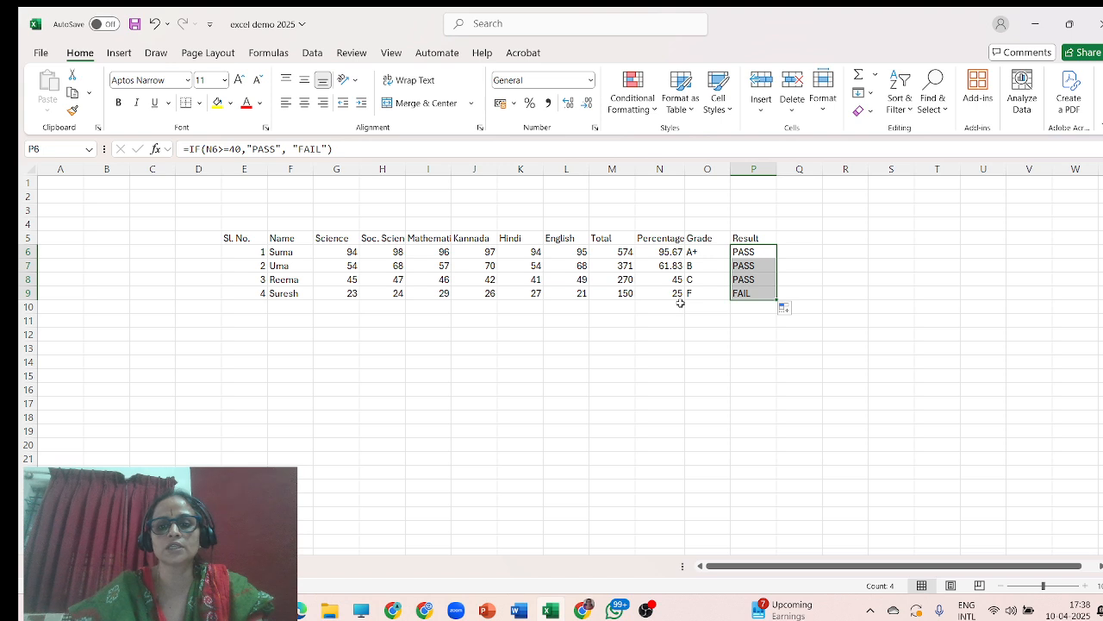
pyautogui.click(742, 310)
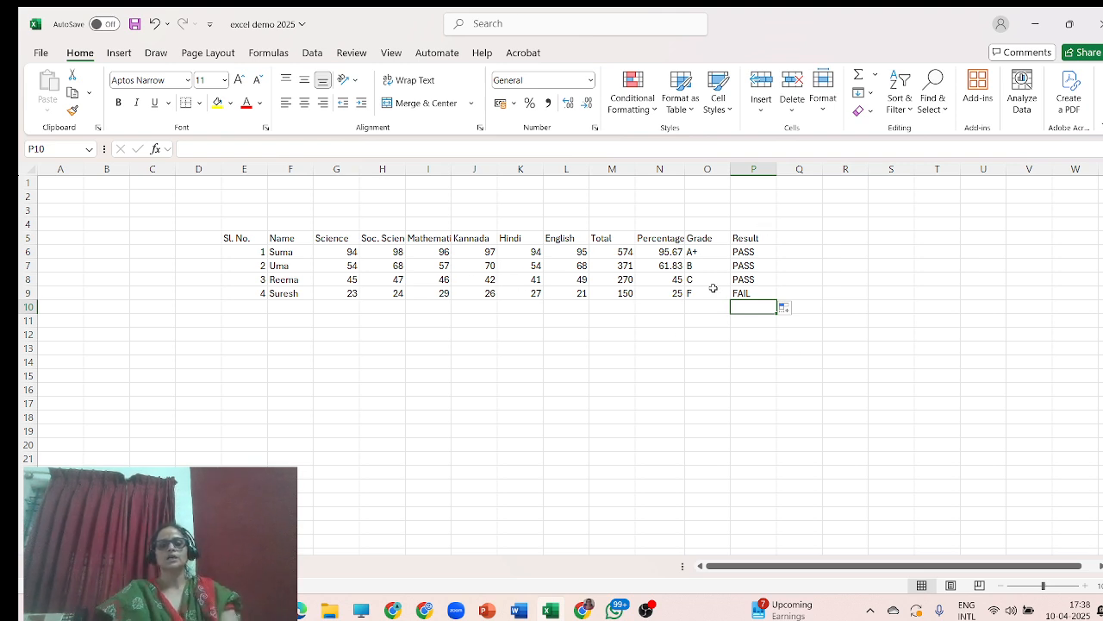
pyautogui.click(559, 357)
pyautogui.click(429, 334)
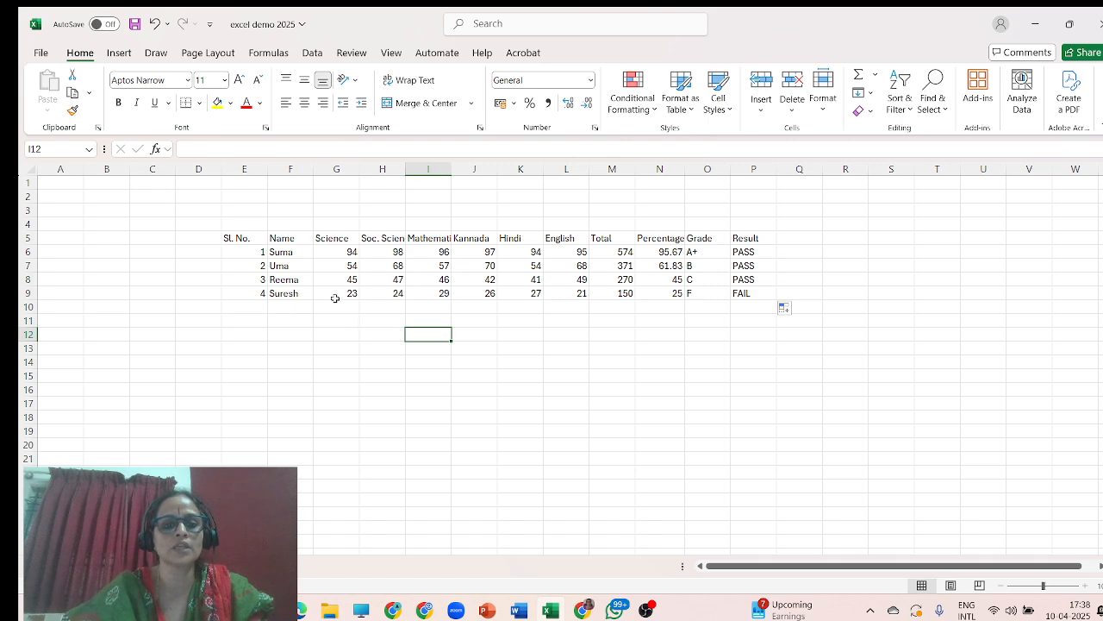
pyautogui.click(118, 54)
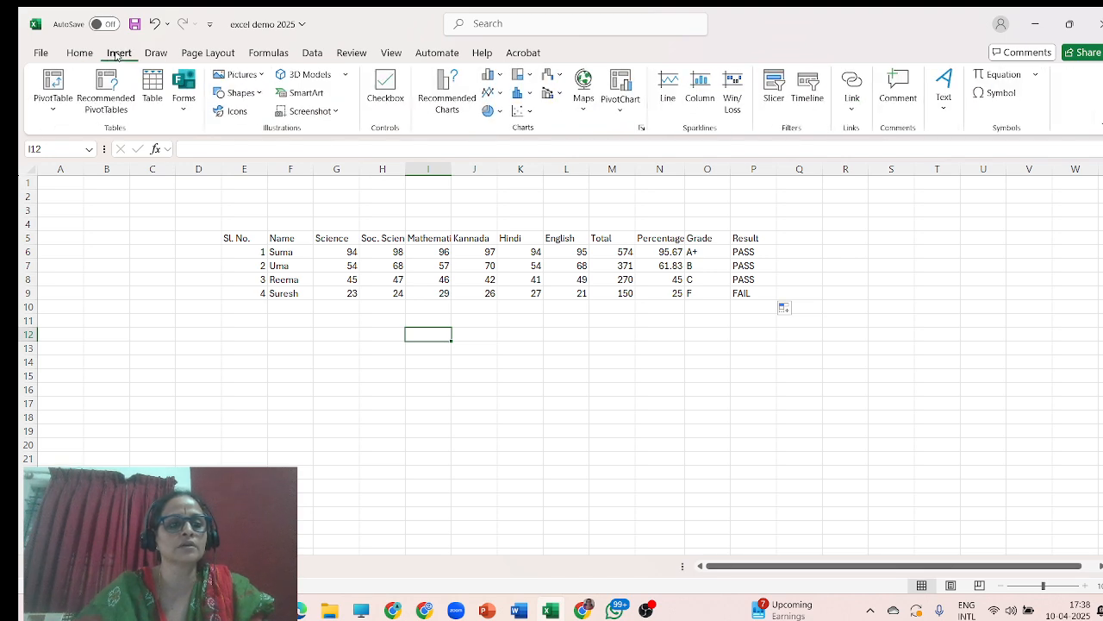
pyautogui.click(496, 75)
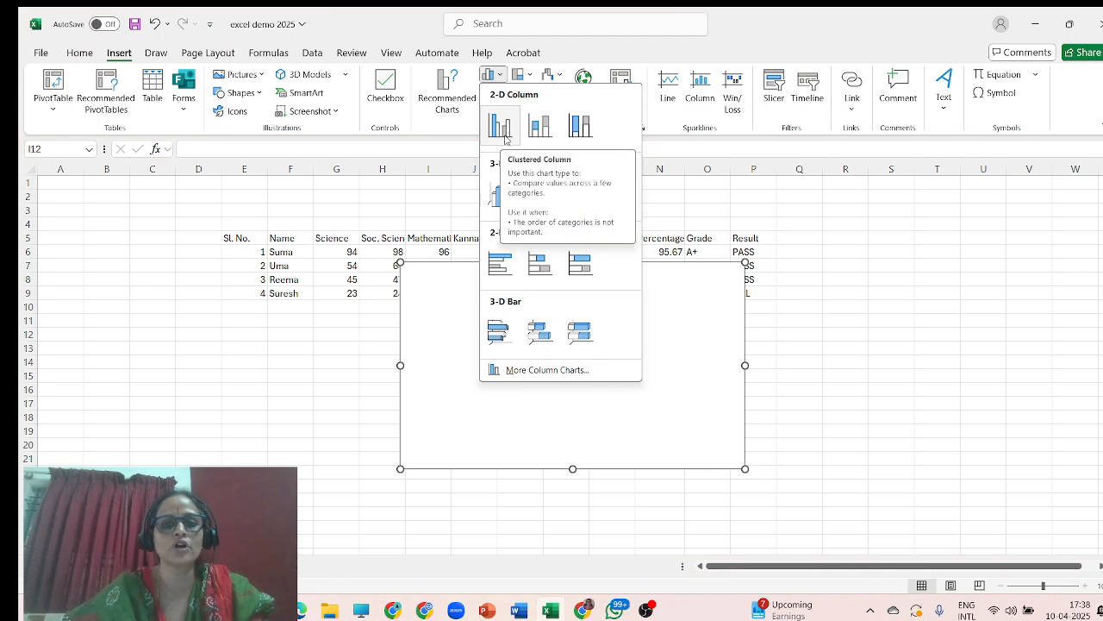
pyautogui.click(865, 249)
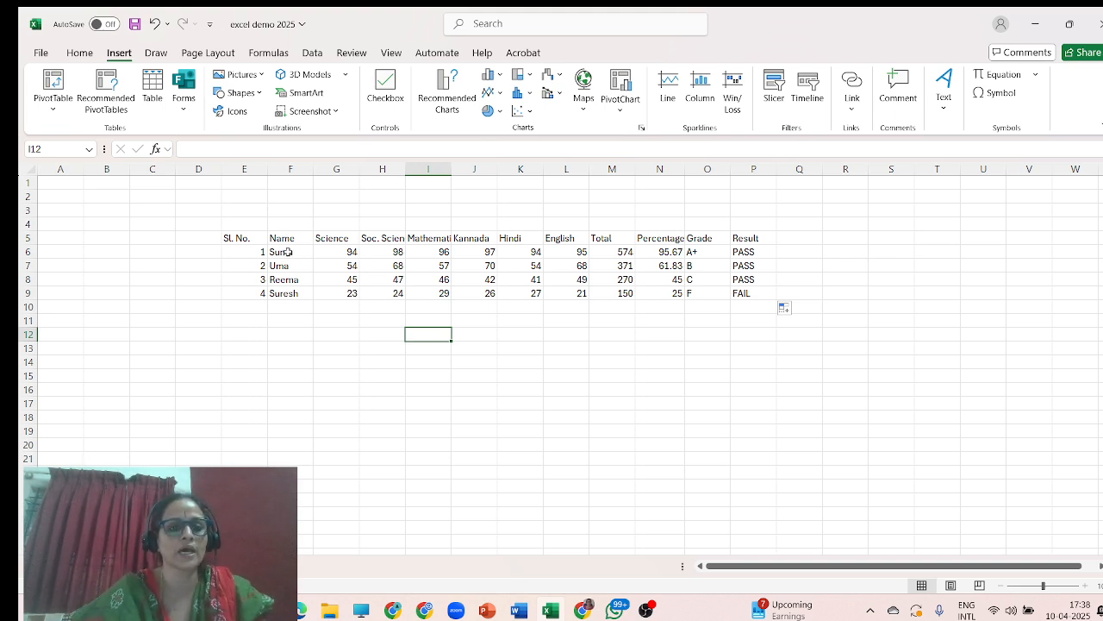
# Insert a clustered column chart of the student names against their percentages and place it below the table.
pyautogui.moveTo(288, 251); pyautogui.dragTo(286, 297)
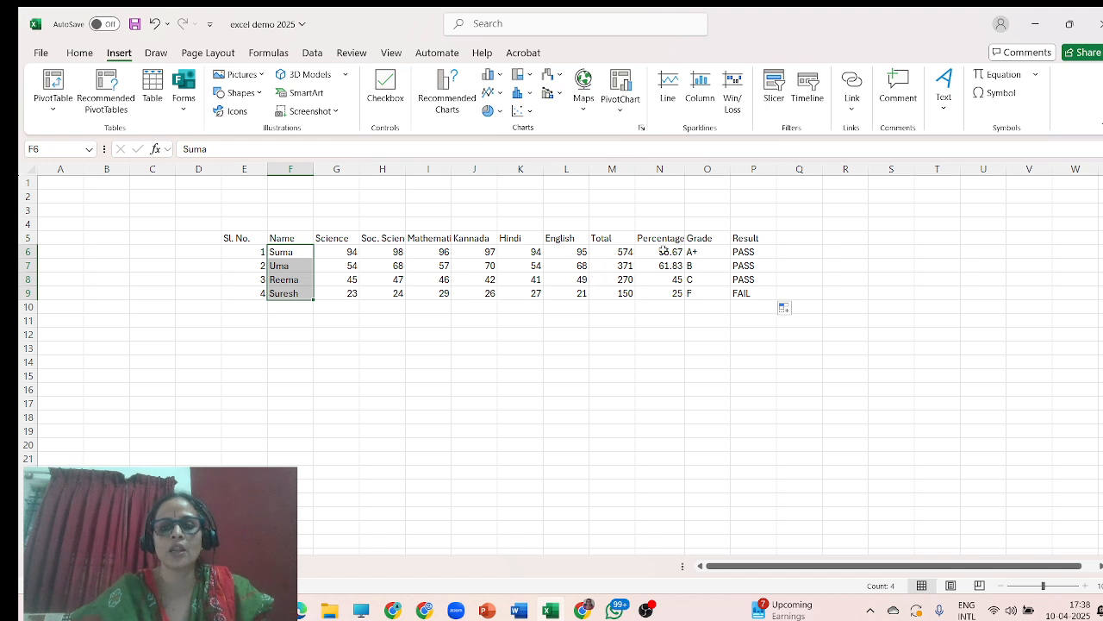
pyautogui.moveTo(661, 252); pyautogui.dragTo(661, 292)
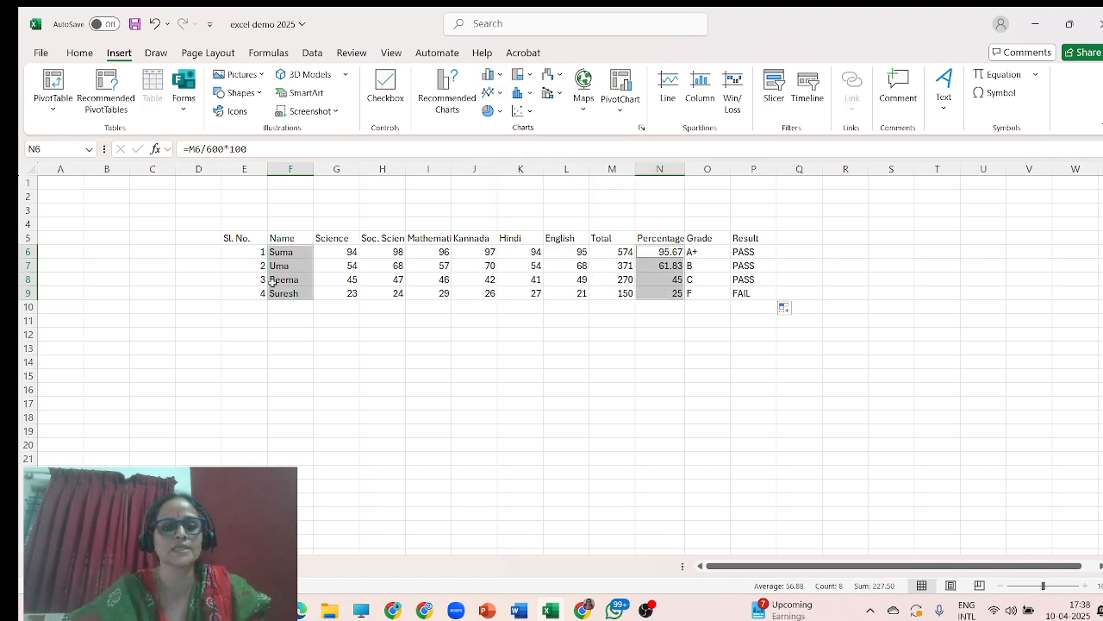
pyautogui.click(347, 333)
pyautogui.click(296, 252)
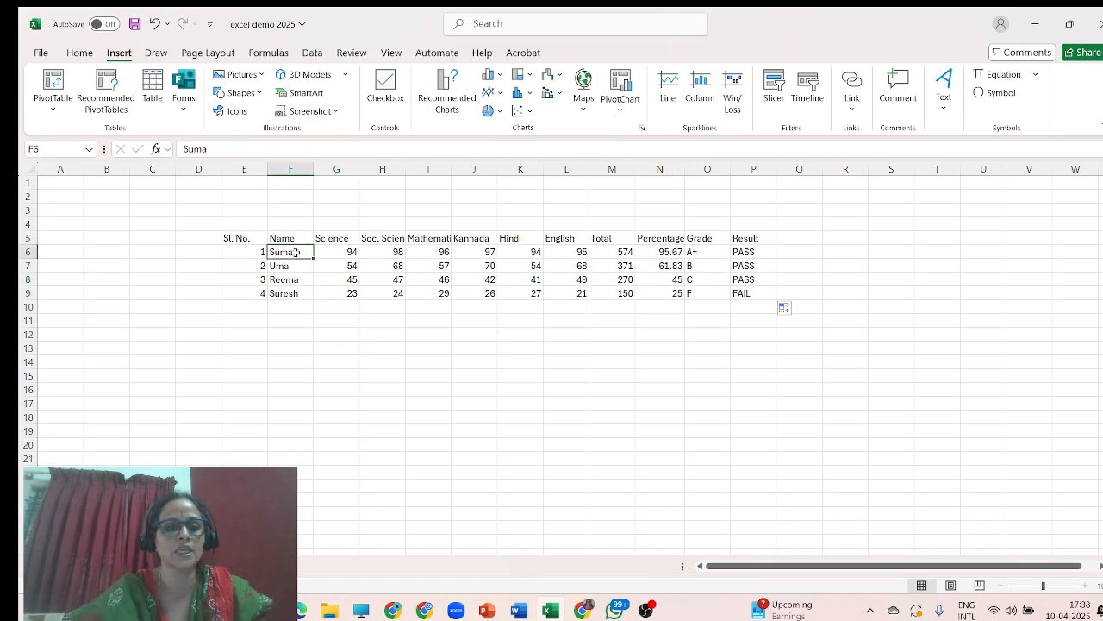
pyautogui.moveTo(296, 252); pyautogui.dragTo(291, 291)
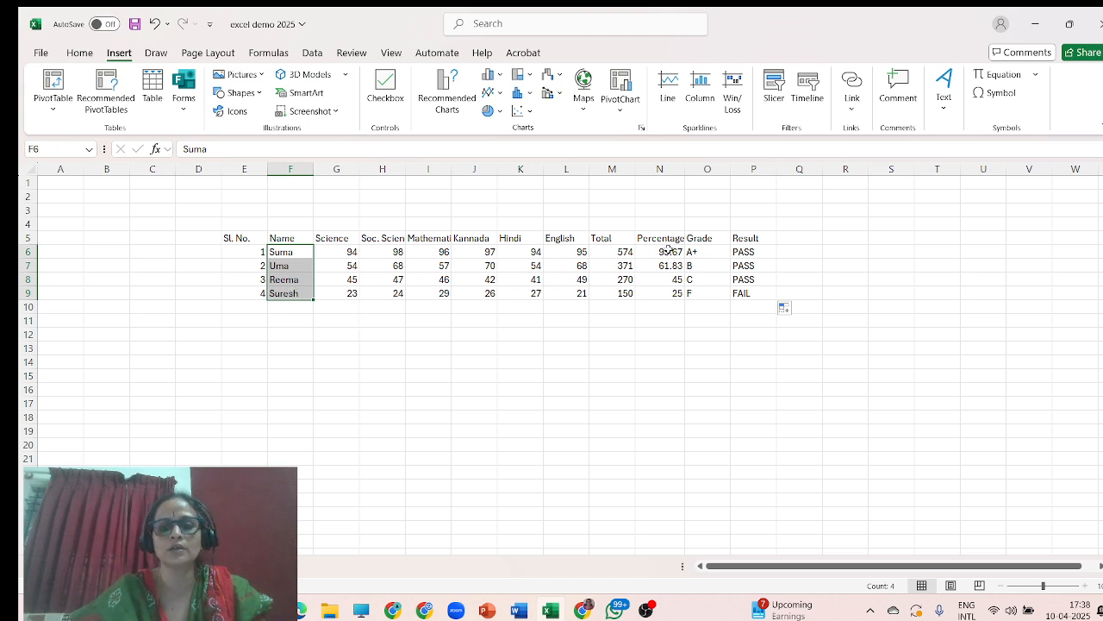
pyautogui.moveTo(669, 250); pyautogui.dragTo(672, 293)
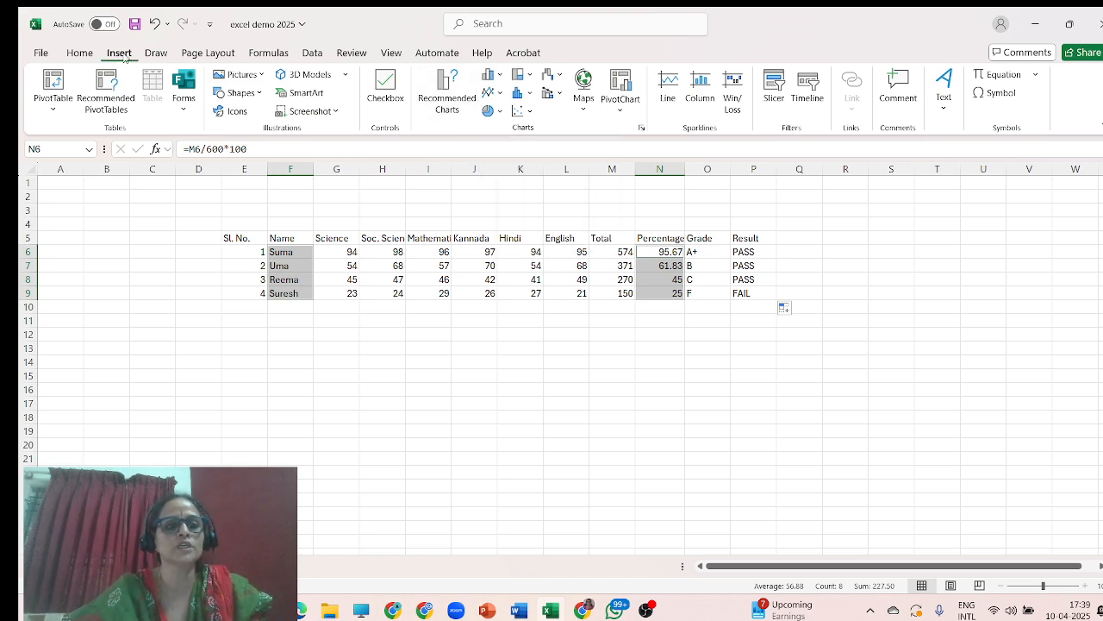
pyautogui.click(501, 77)
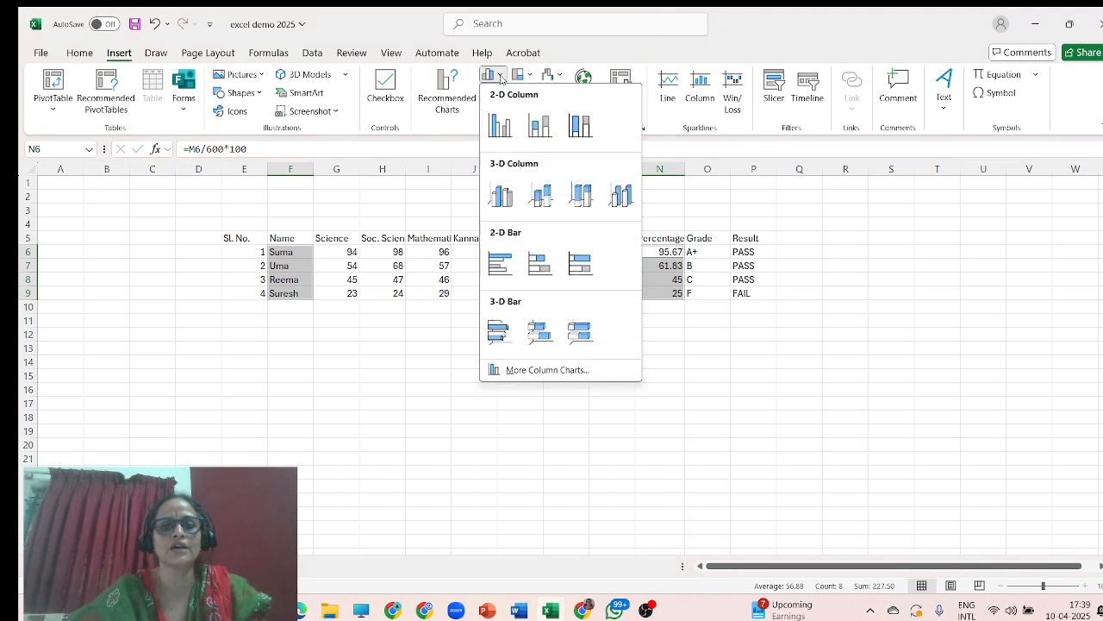
pyautogui.click(505, 134)
pyautogui.moveTo(658, 264); pyautogui.dragTo(600, 346)
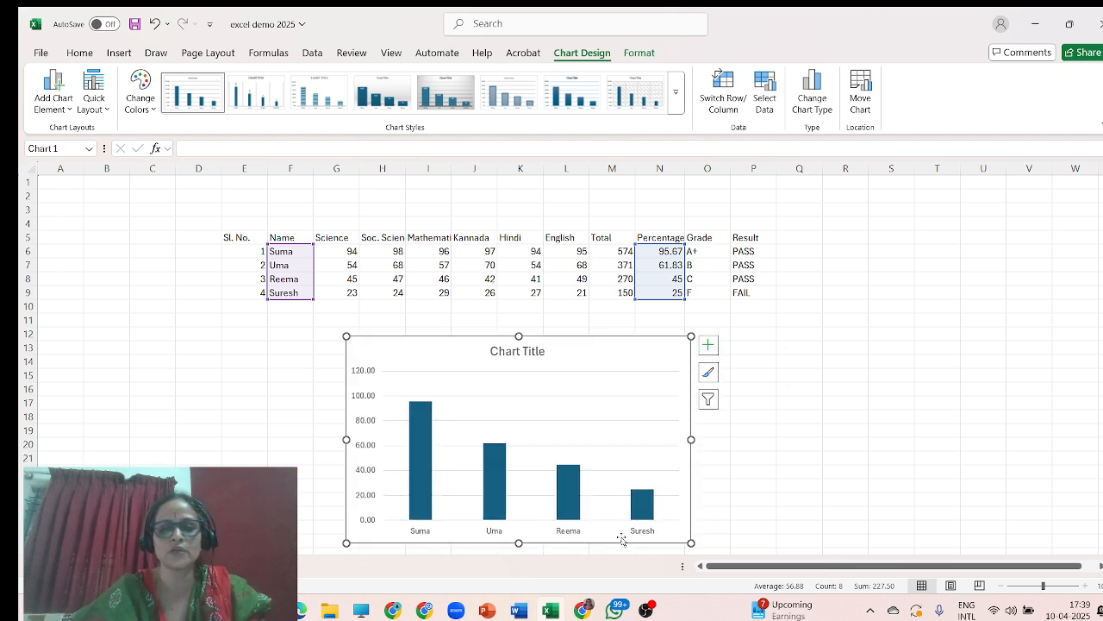
# Set the chart title to Result.
pyautogui.click(526, 351)
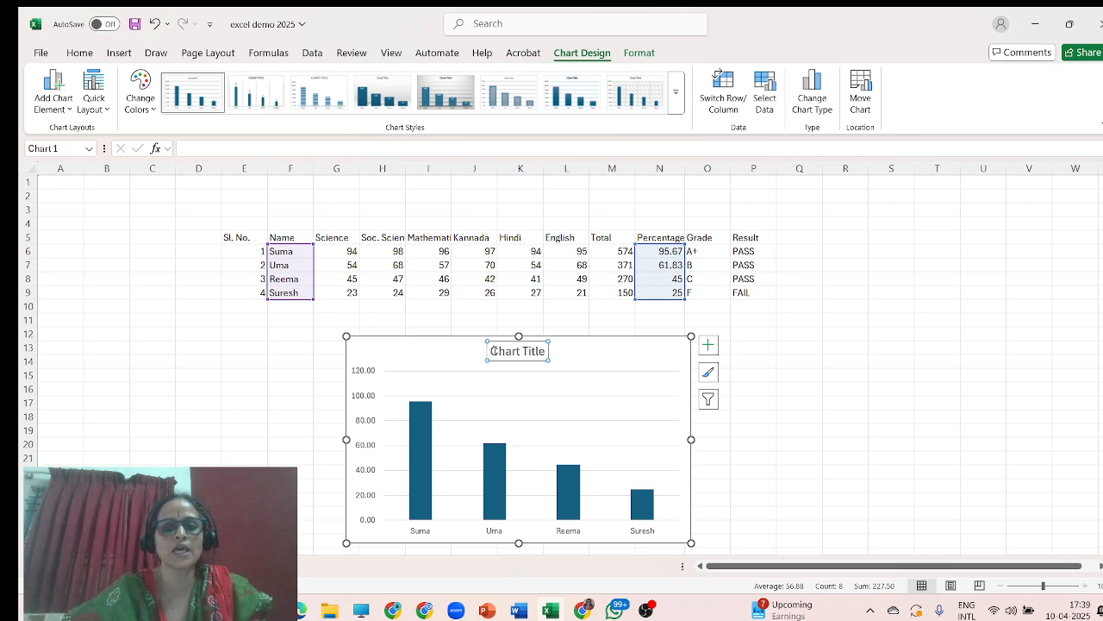
pyautogui.moveTo(491, 351); pyautogui.dragTo(541, 357)
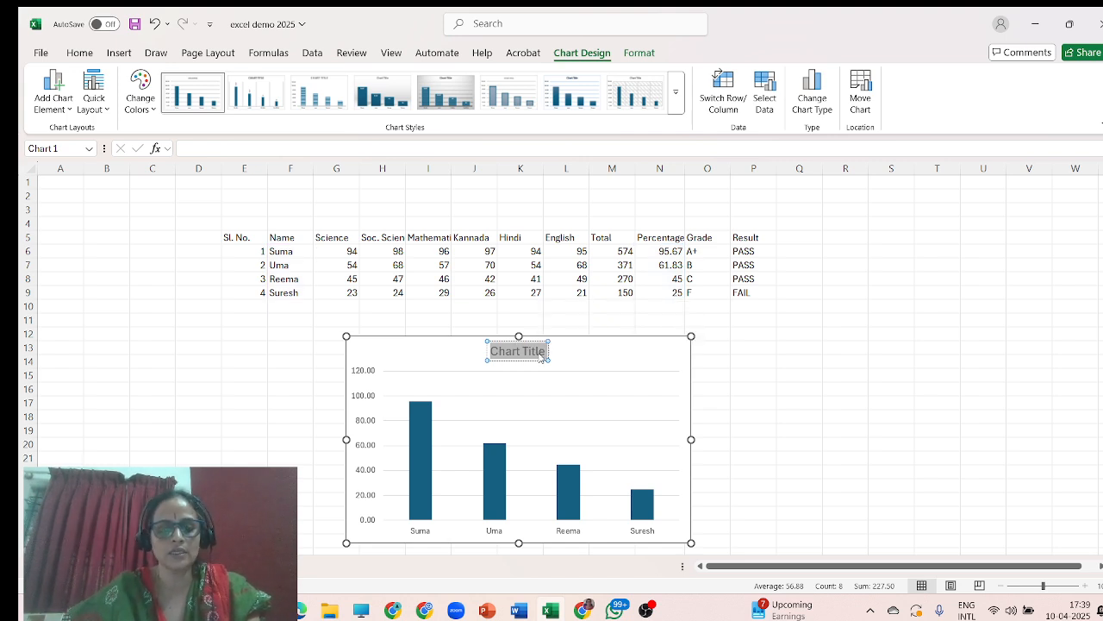
pyautogui.write('Graph')
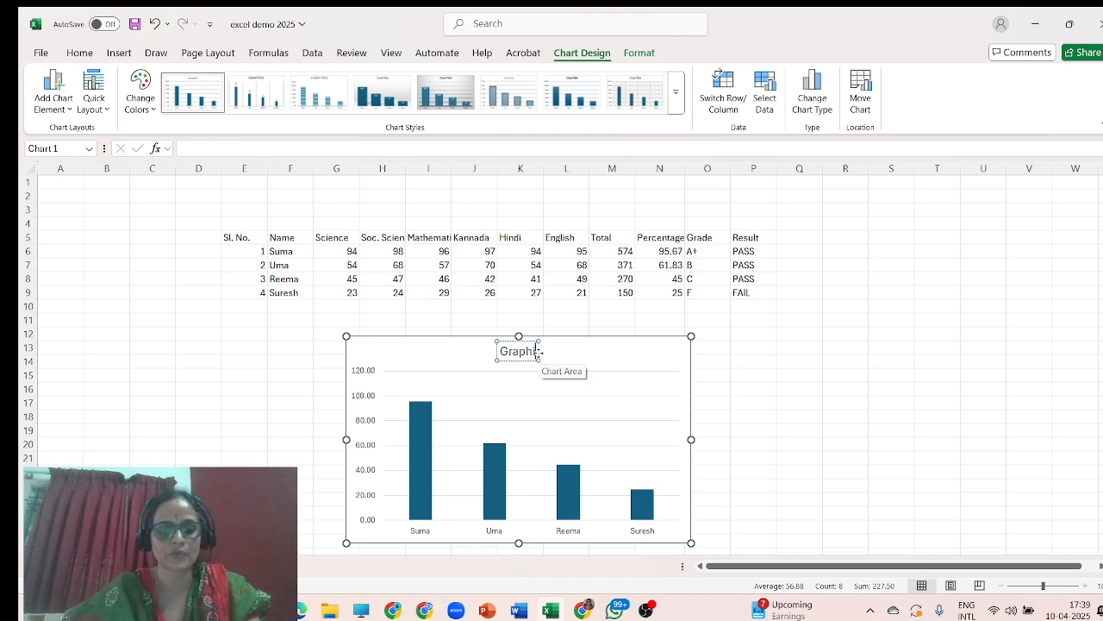
pyautogui.write('ical Re')
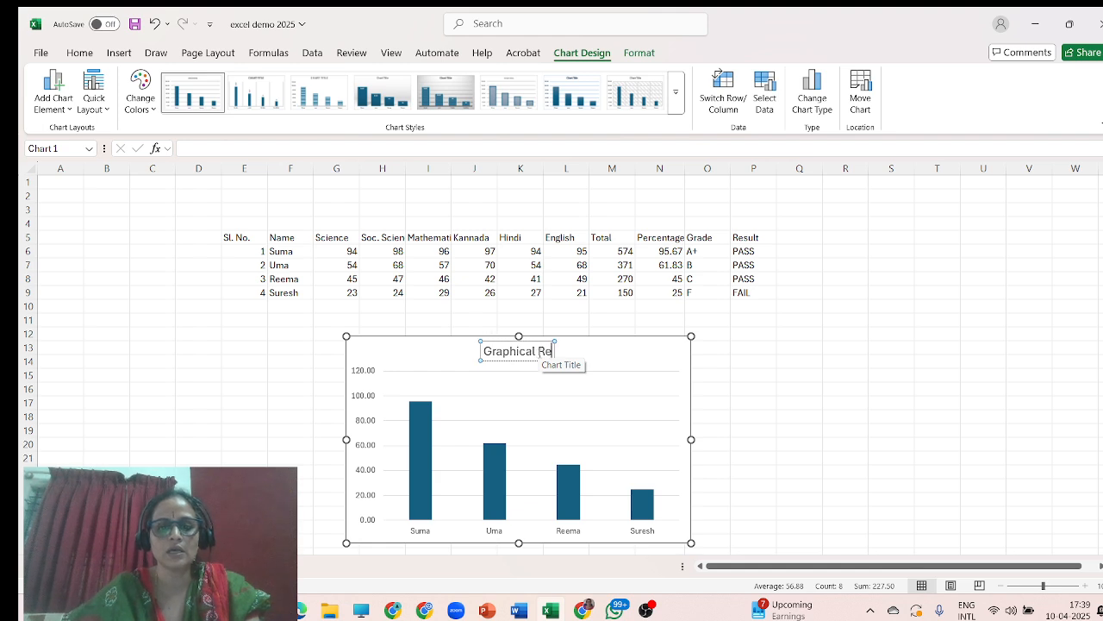
pyautogui.write('pres')
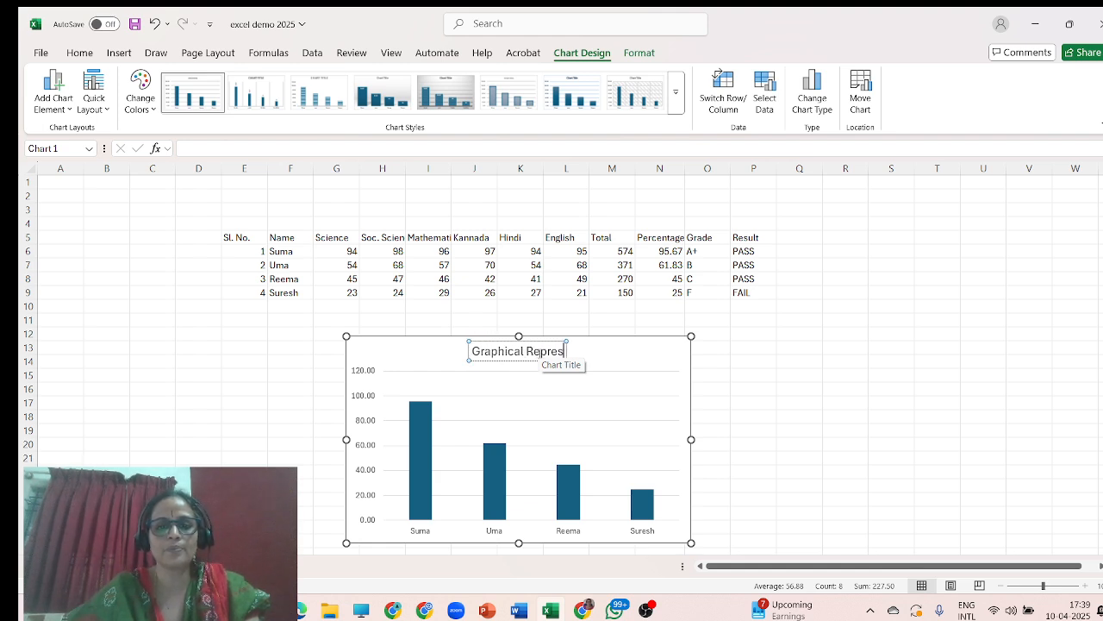
pyautogui.press('BackSpace')
pyautogui.press('BackSpace')
pyautogui.press('BackSpace')
pyautogui.press('BackSpace')
pyautogui.press('BackSpace')
pyautogui.press('BackSpace')
pyautogui.press('BackSpace')
pyautogui.press('BackSpace')
pyautogui.press('BackSpace')
pyautogui.press('BackSpace')
pyautogui.press('BackSpace')
pyautogui.press('BackSpace')
pyautogui.press('BackSpace')
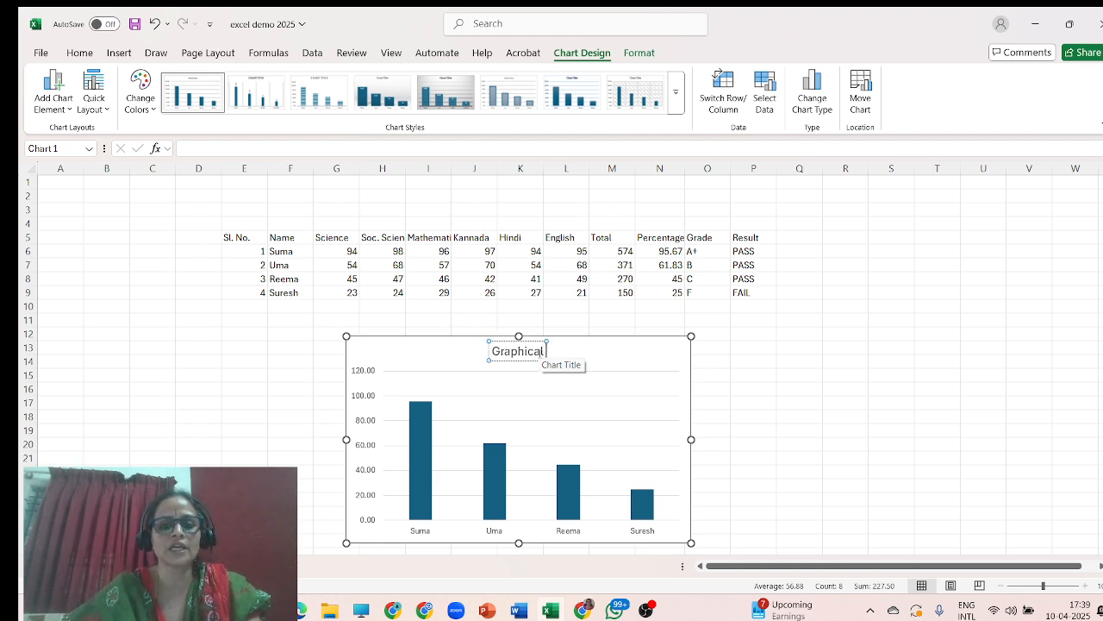
pyautogui.press('BackSpace')
pyautogui.press('BackSpace')
pyautogui.press('BackSpace')
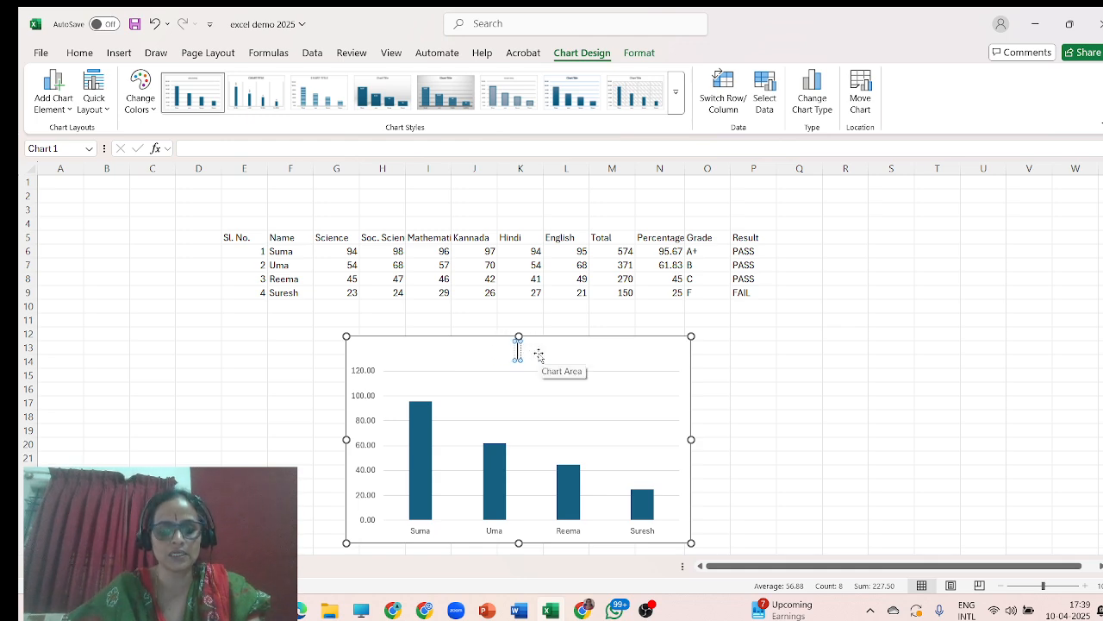
pyautogui.write('Result')
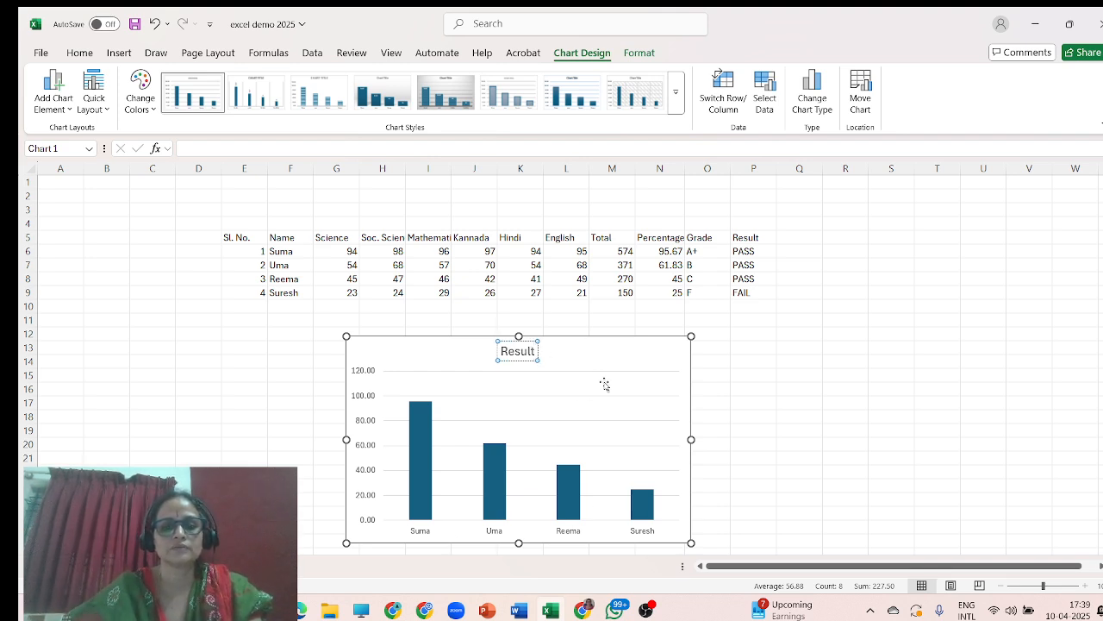
# Add a horizontal axis title to the chart reading "Name of the Students".
pyautogui.scroll(-1, 677, 440)
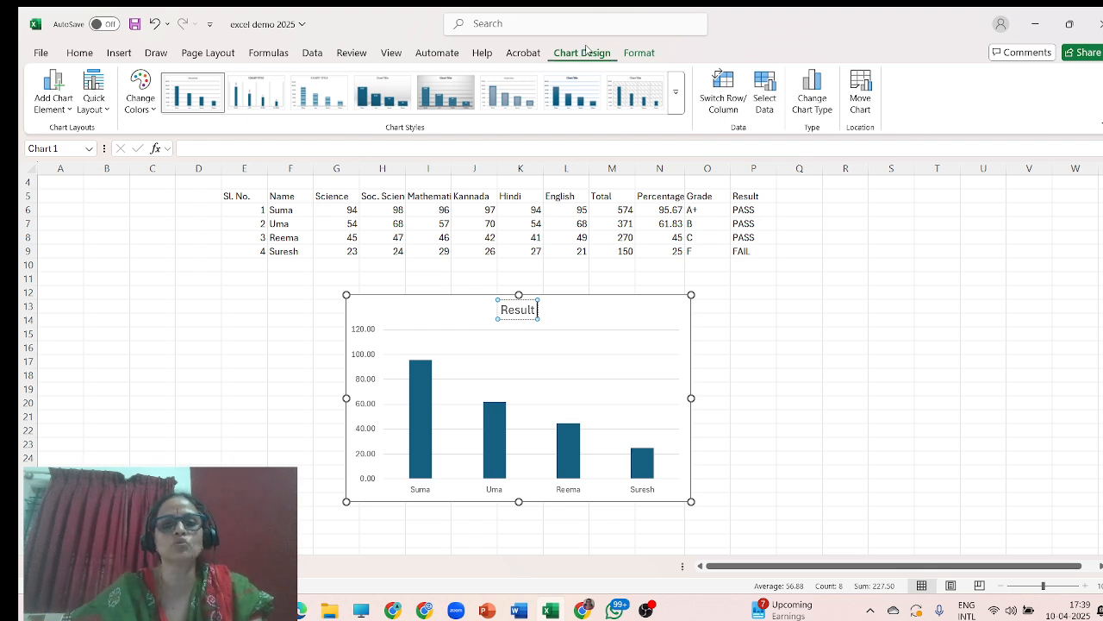
pyautogui.click(70, 110)
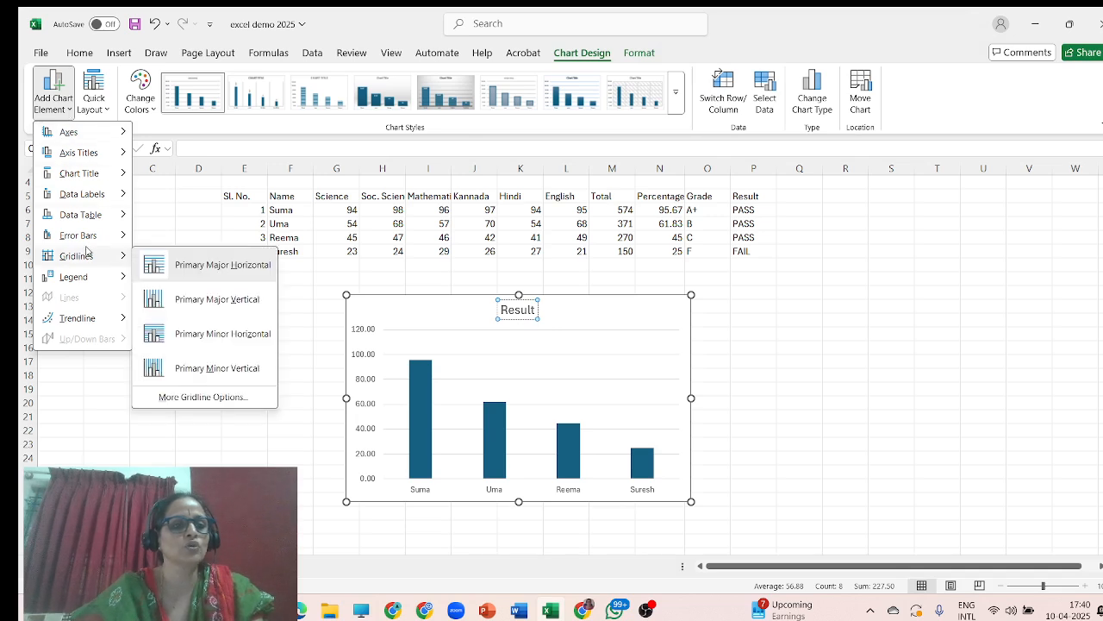
pyautogui.moveTo(84, 155)
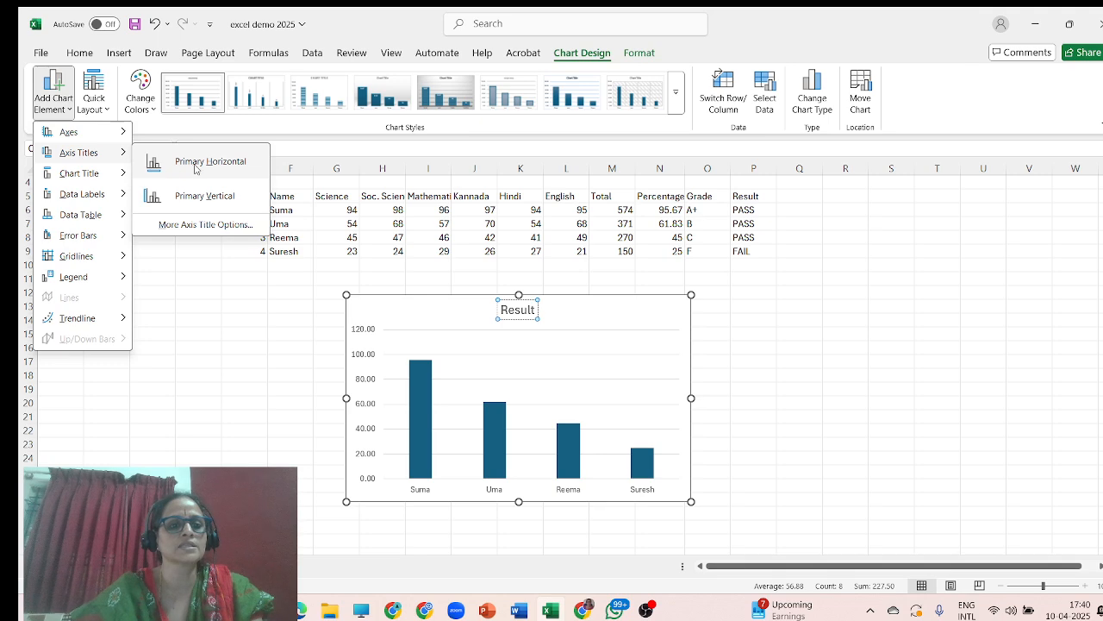
pyautogui.click(196, 170)
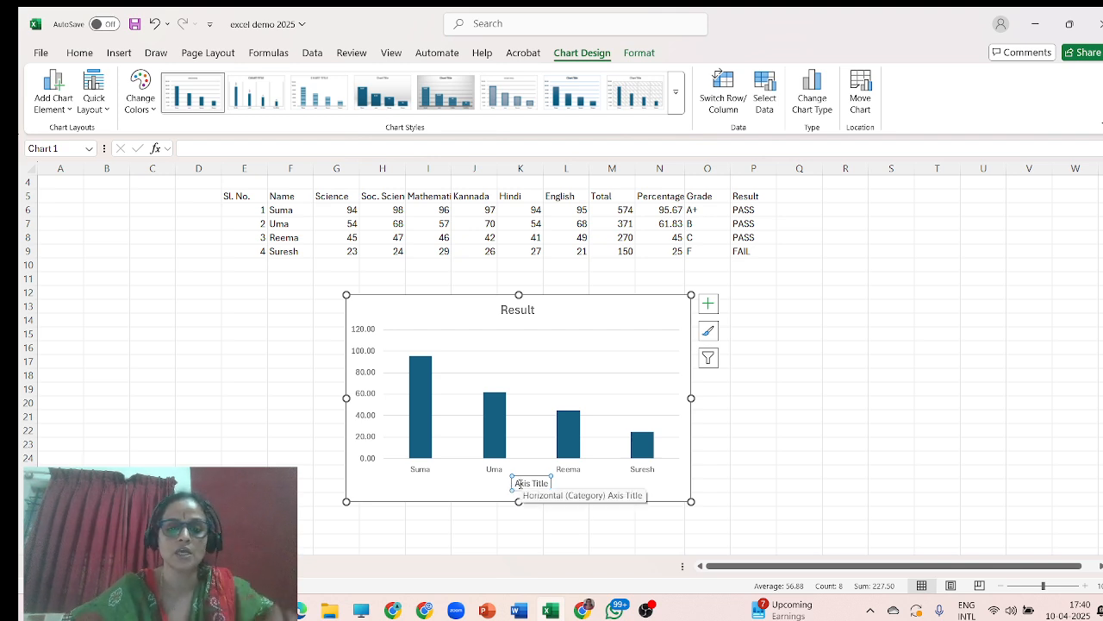
pyautogui.moveTo(516, 485); pyautogui.dragTo(552, 485)
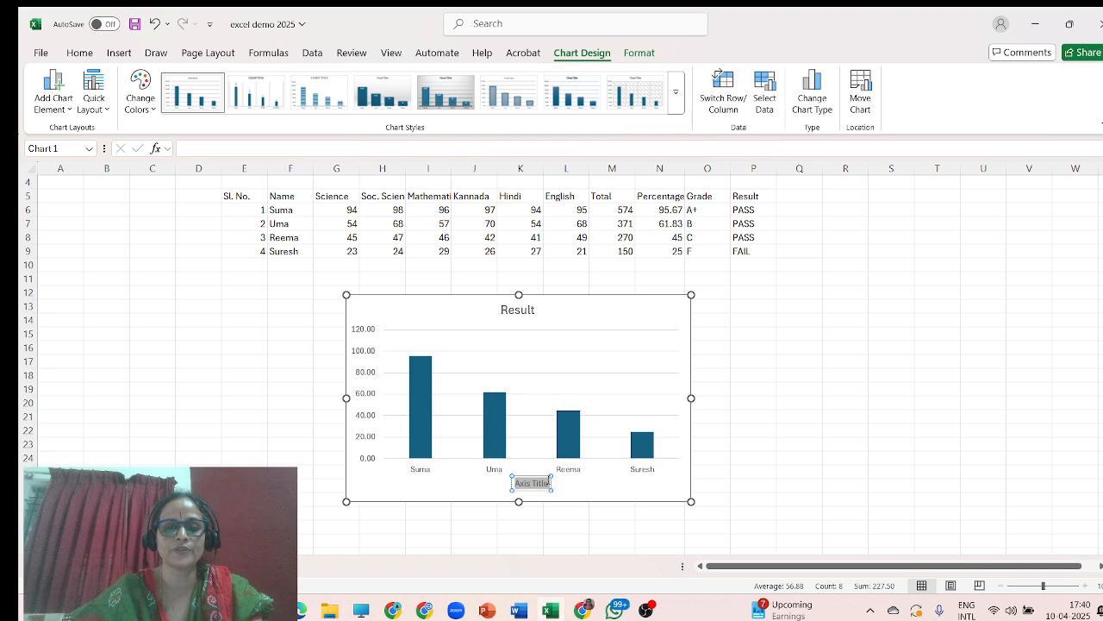
pyautogui.write('Name')
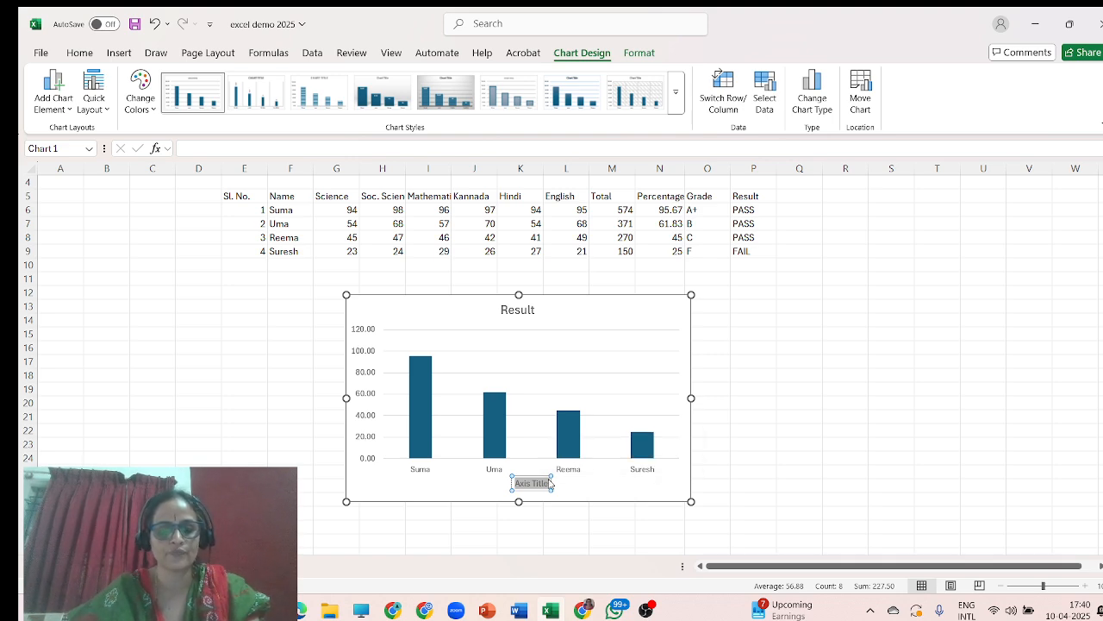
pyautogui.write(' of')
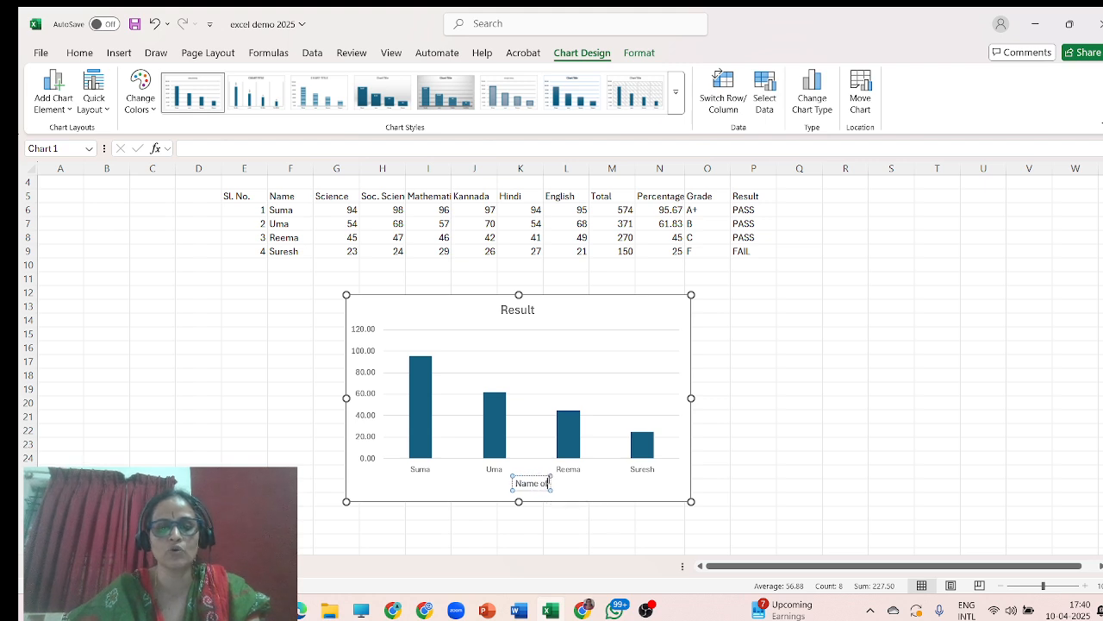
pyautogui.write(' the students')
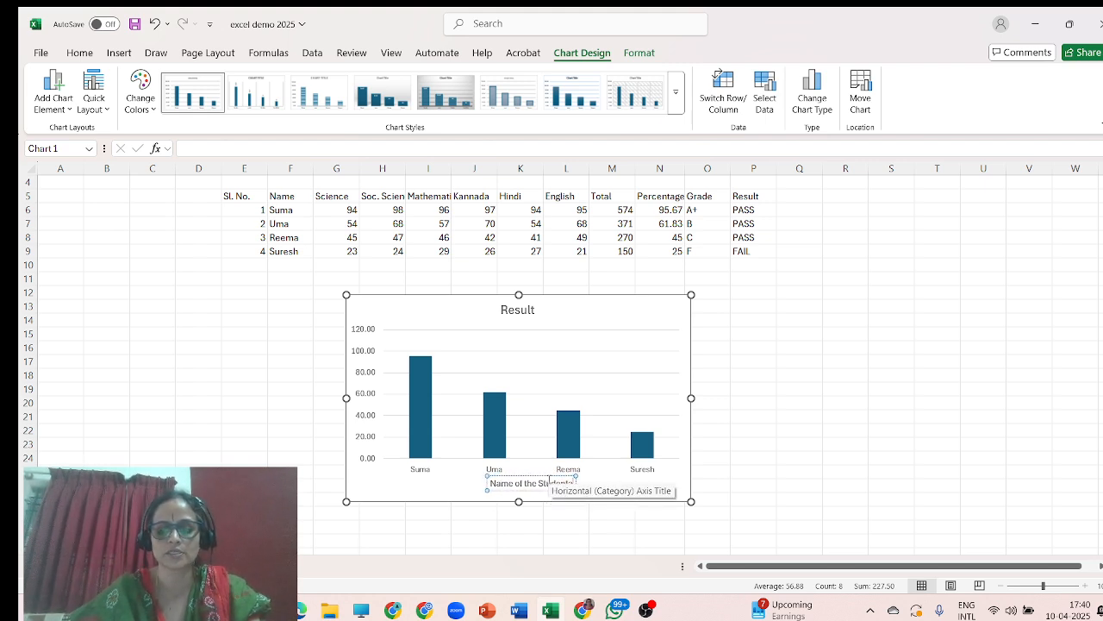
pyautogui.click(788, 458)
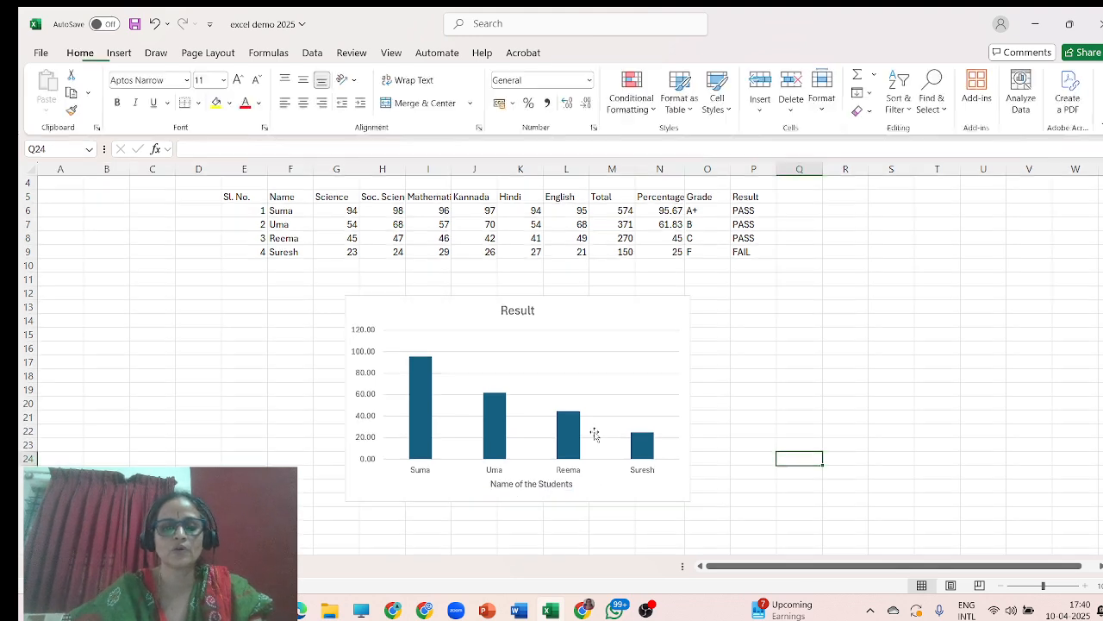
# Add a vertical axis title to the chart reading "Percentage".
pyautogui.click(363, 384)
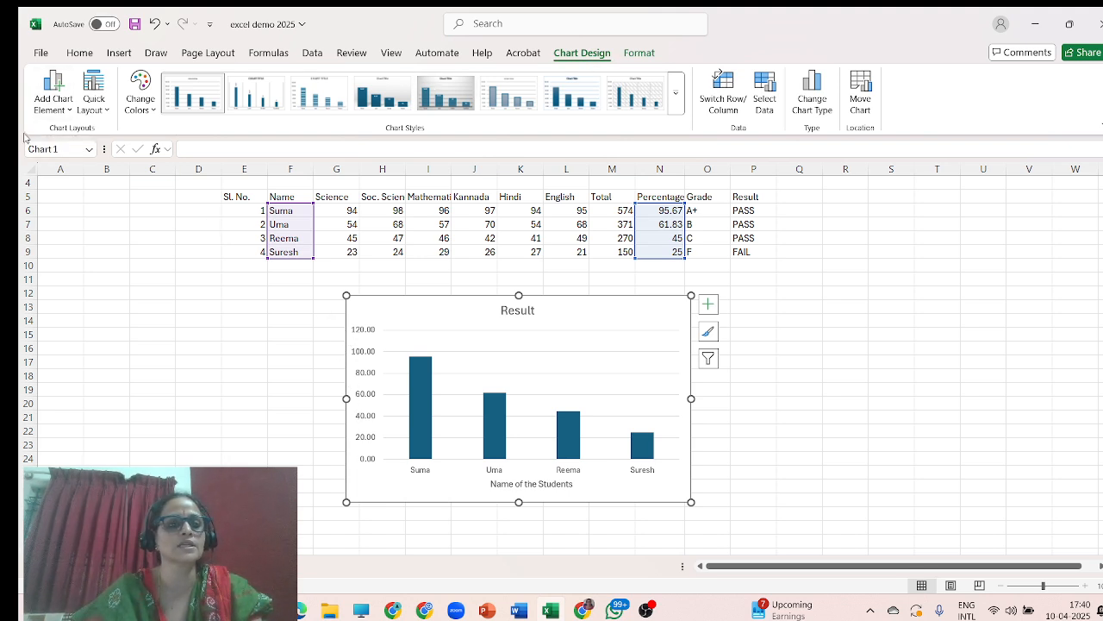
pyautogui.click(66, 113)
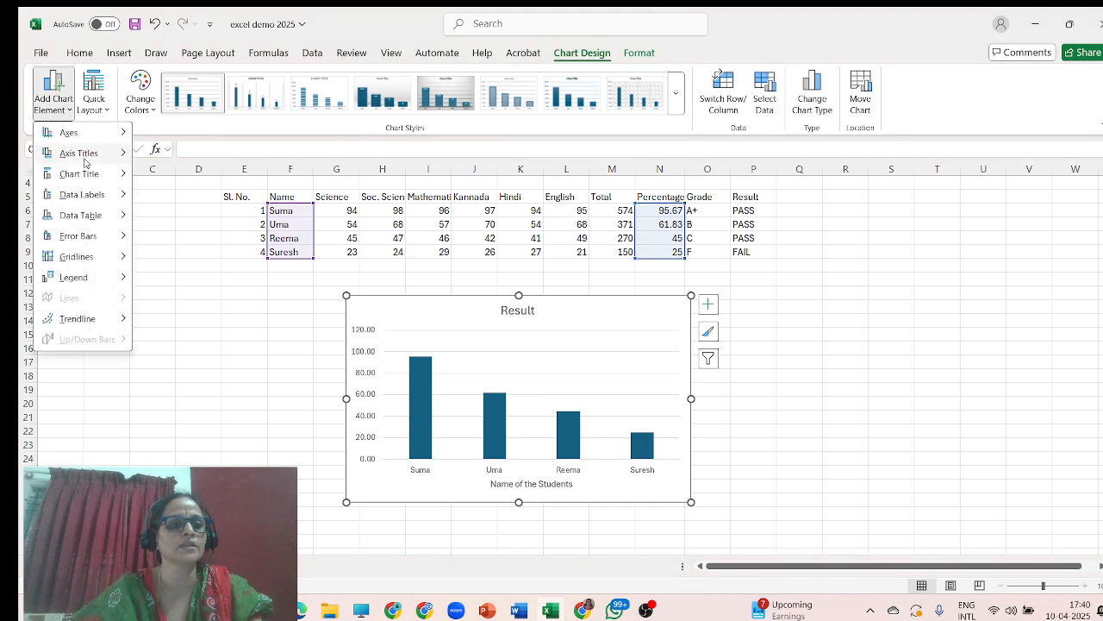
pyautogui.moveTo(91, 157)
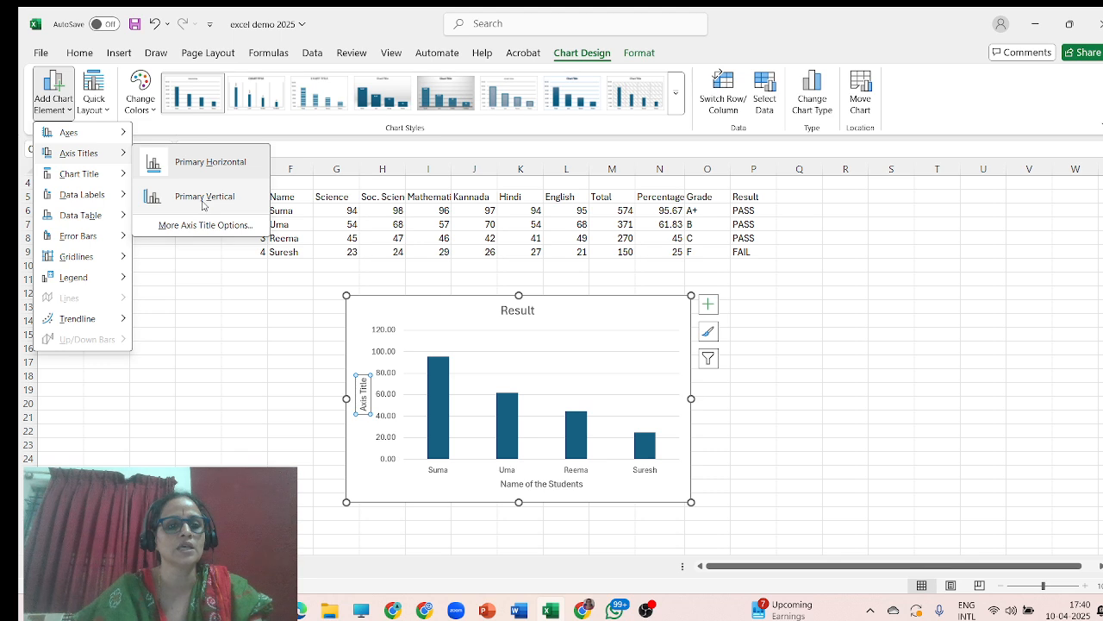
pyautogui.click(153, 197)
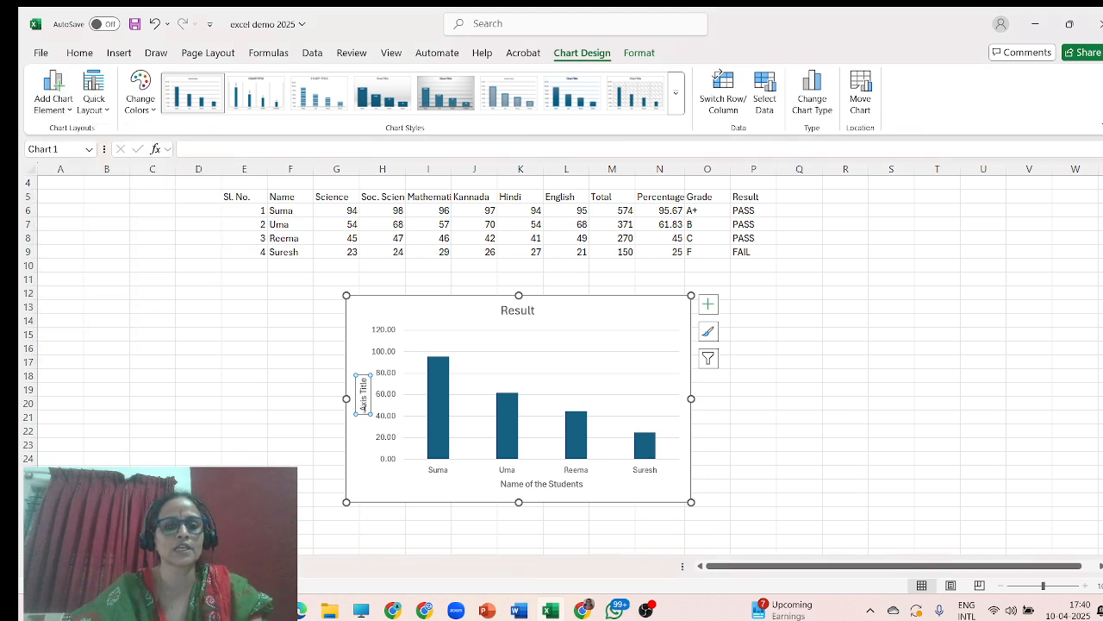
pyautogui.tripleClick(363, 406)
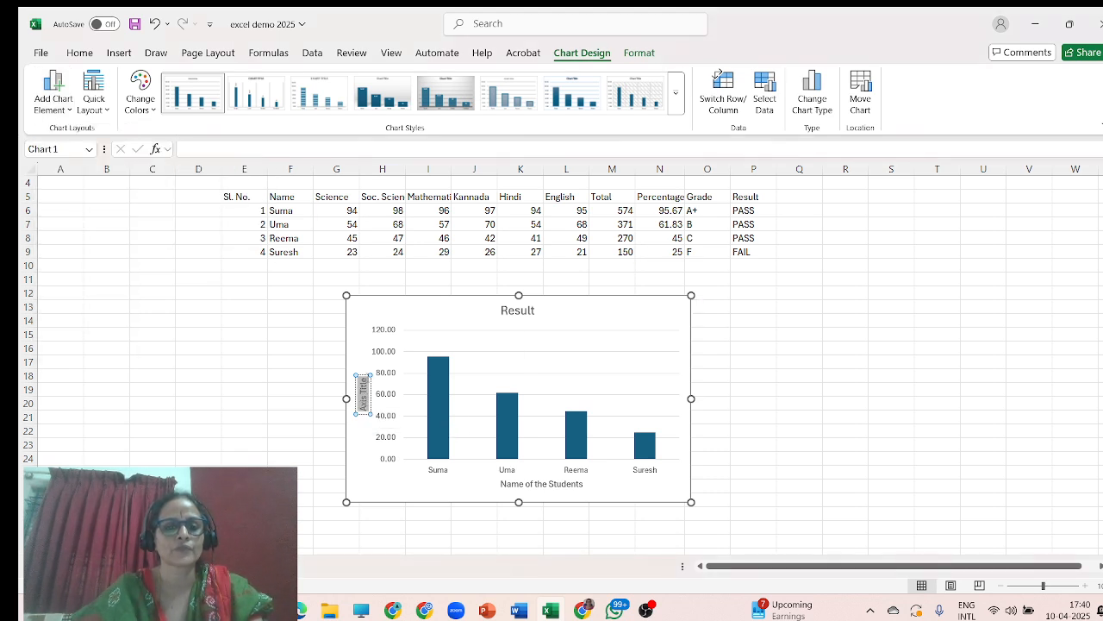
pyautogui.write('Percentag')
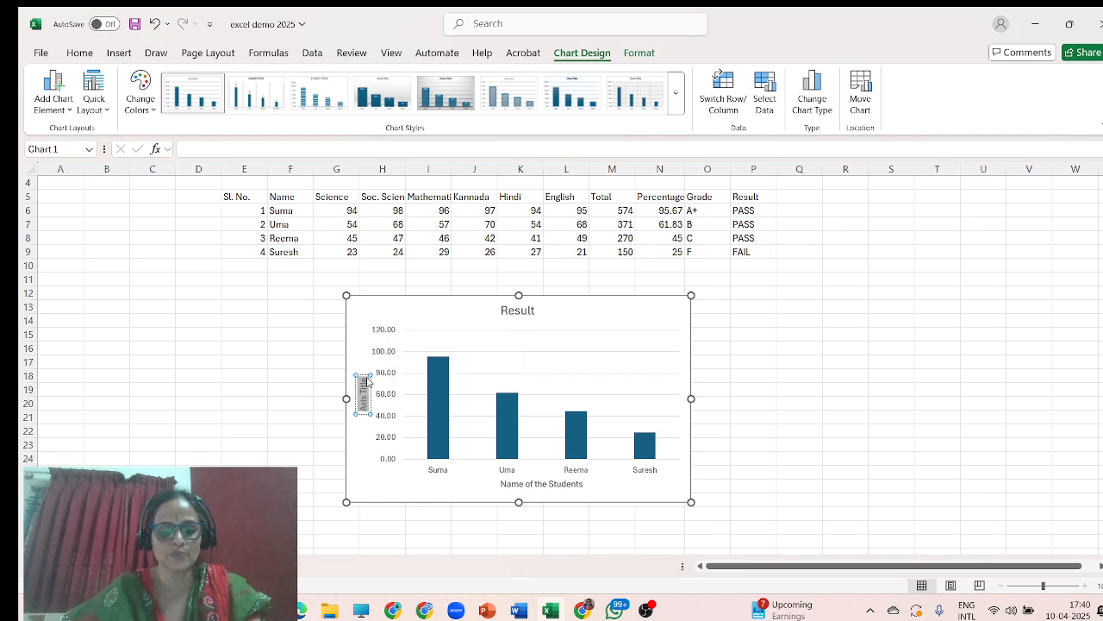
pyautogui.write('e')
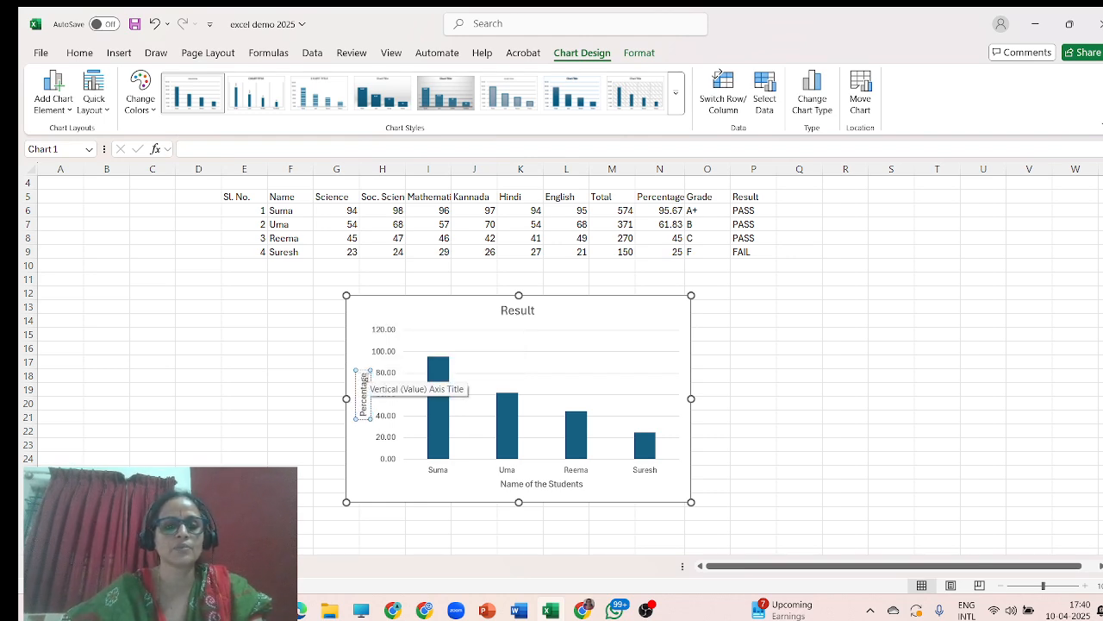
pyautogui.click(808, 376)
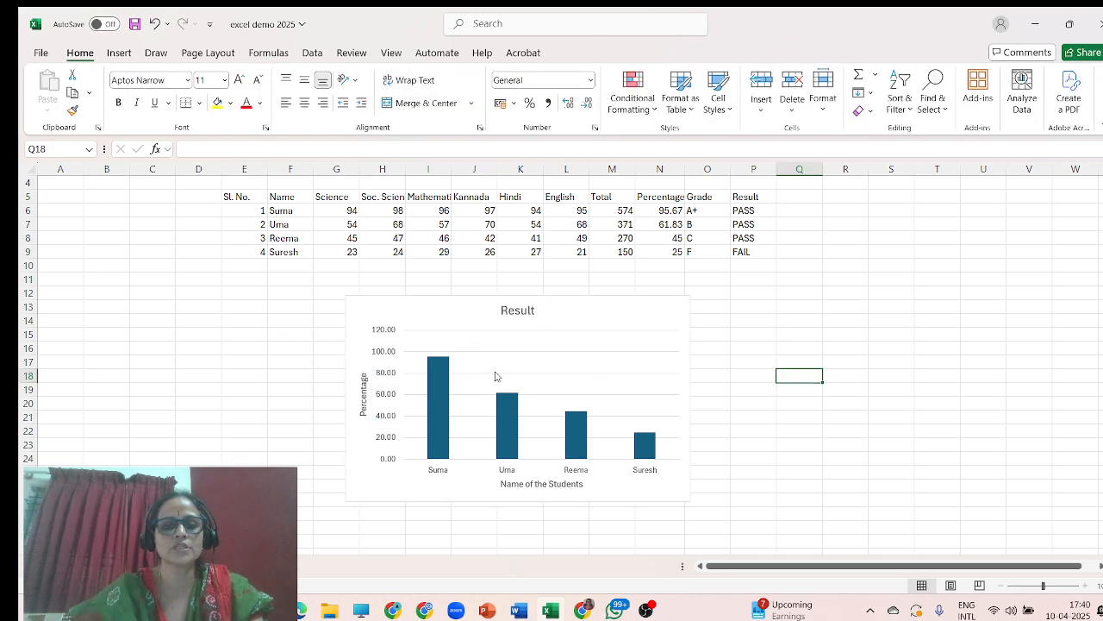
# Try to fill the chart's plot area with a picture.
pyautogui.click(498, 304)
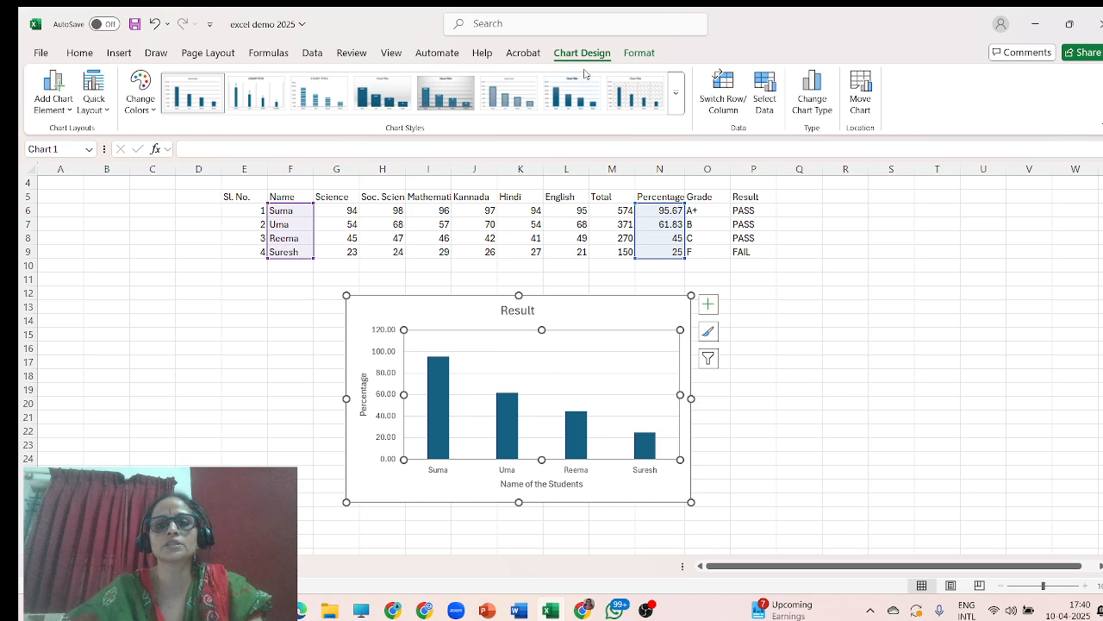
pyautogui.click(639, 53)
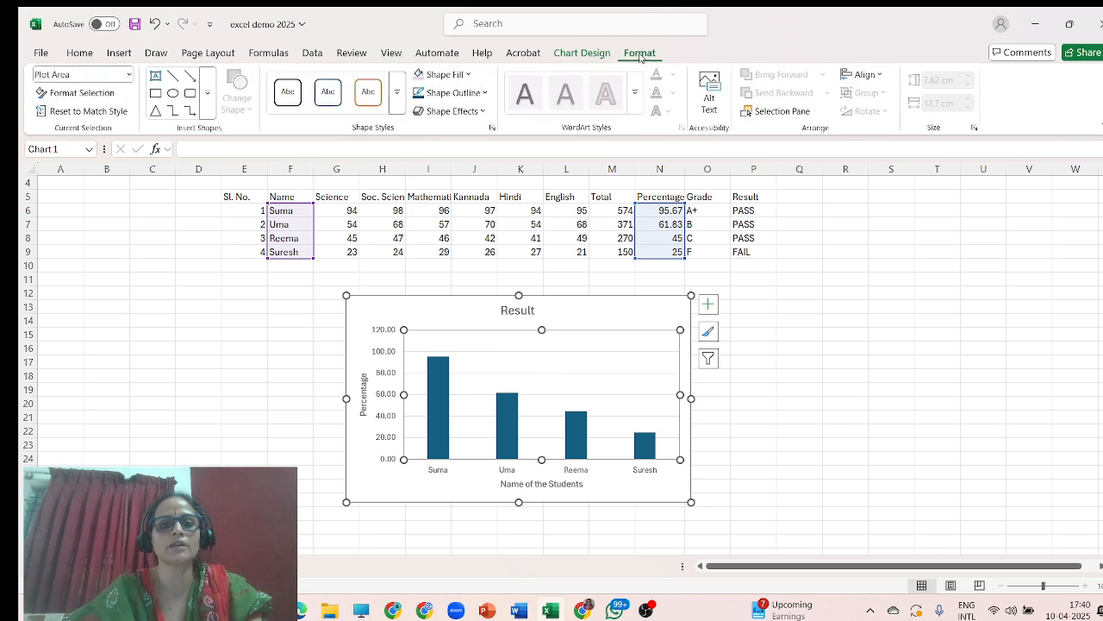
pyautogui.click(469, 76)
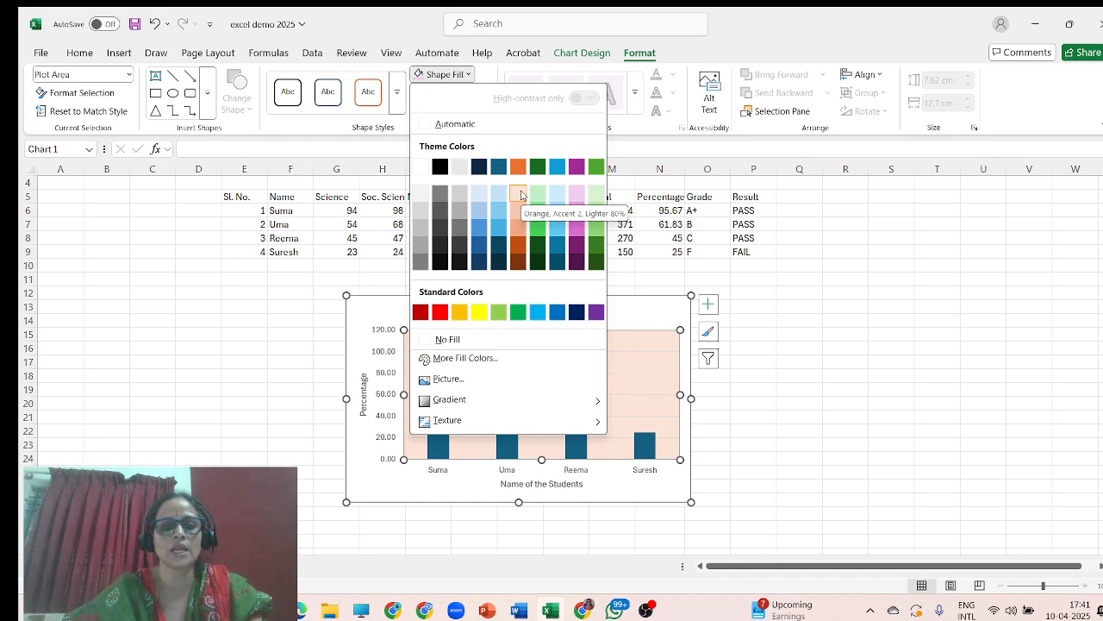
pyautogui.click(470, 386)
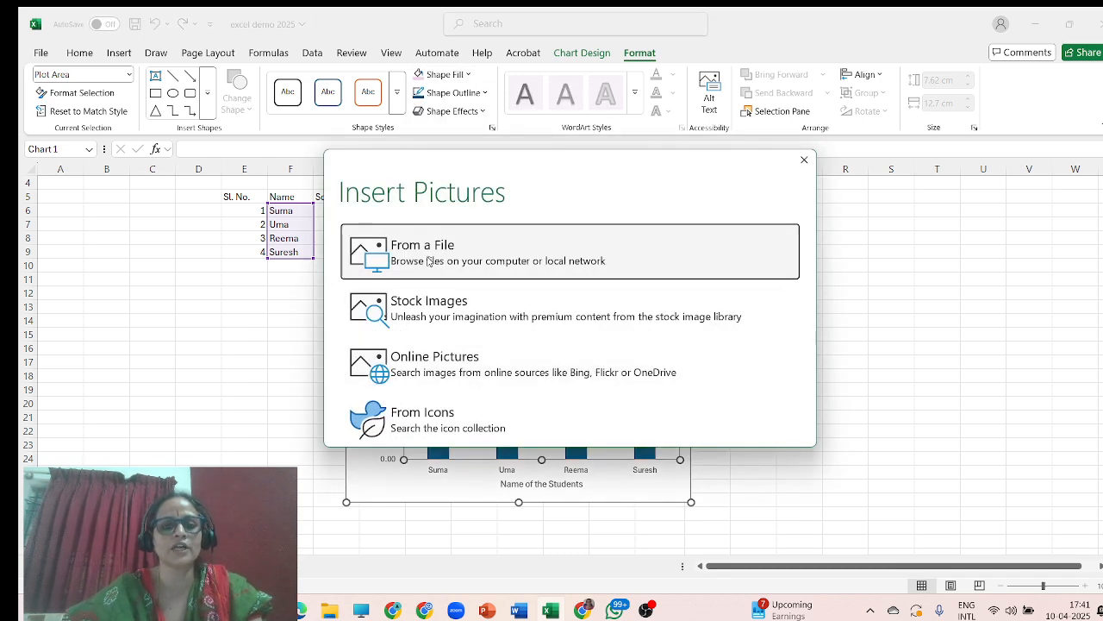
pyautogui.click(804, 161)
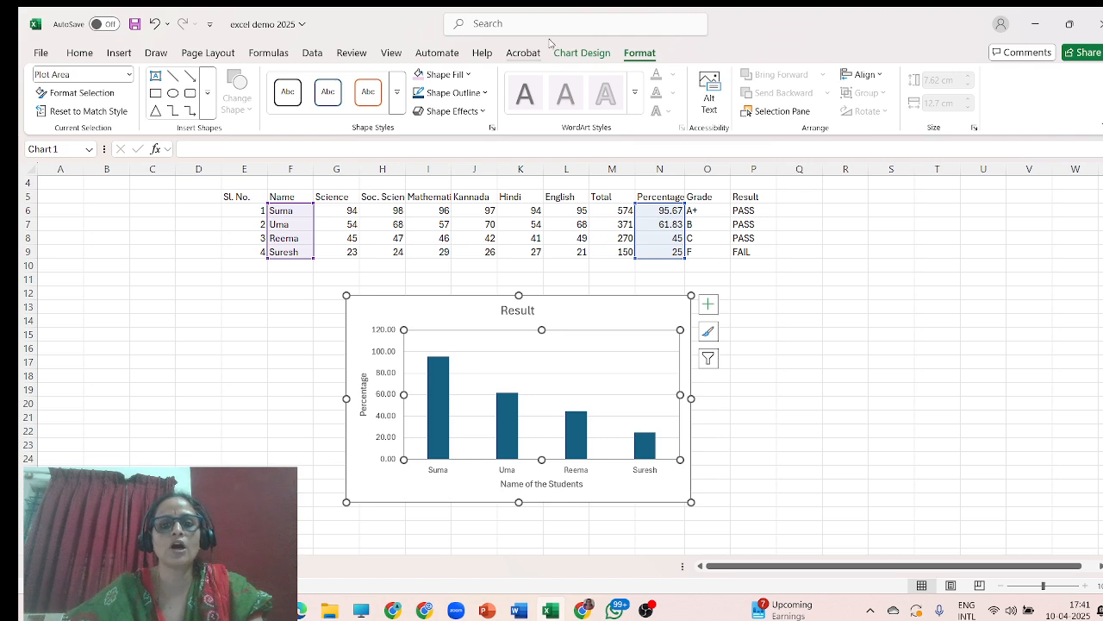
# Give the chart's plot area a gradient fill.
pyautogui.click(465, 74)
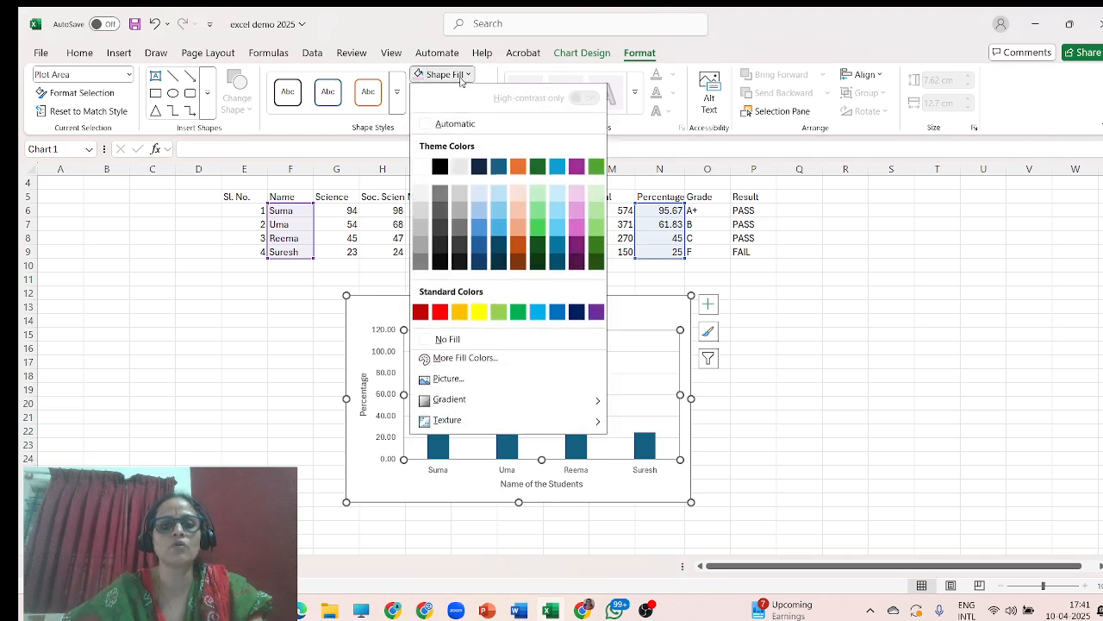
pyautogui.moveTo(450, 404)
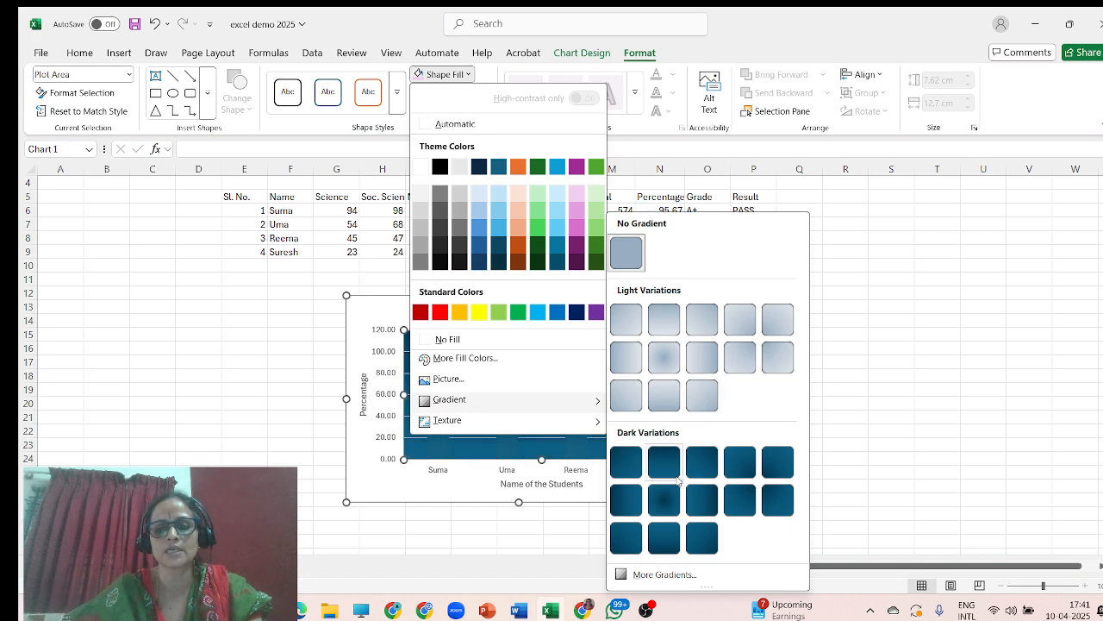
pyautogui.click(663, 574)
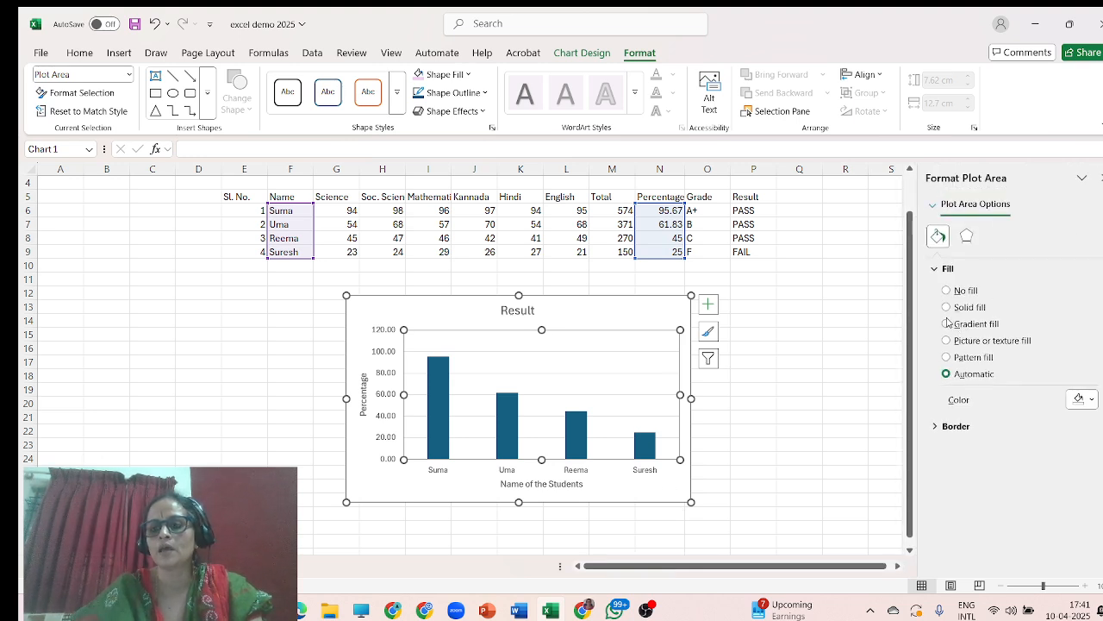
pyautogui.click(948, 324)
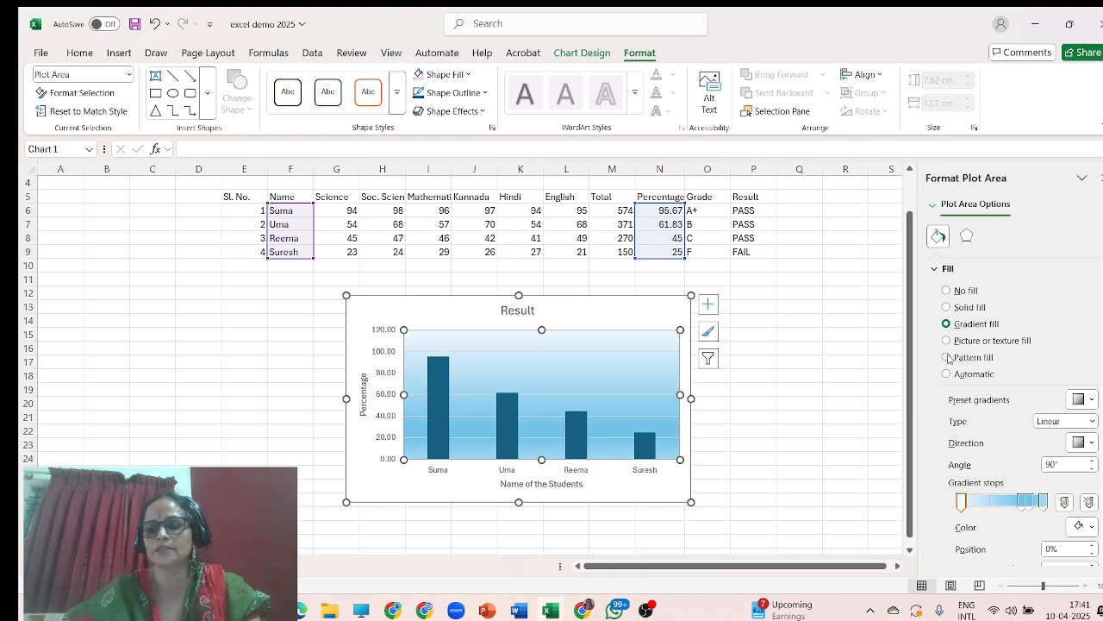
pyautogui.click(947, 357)
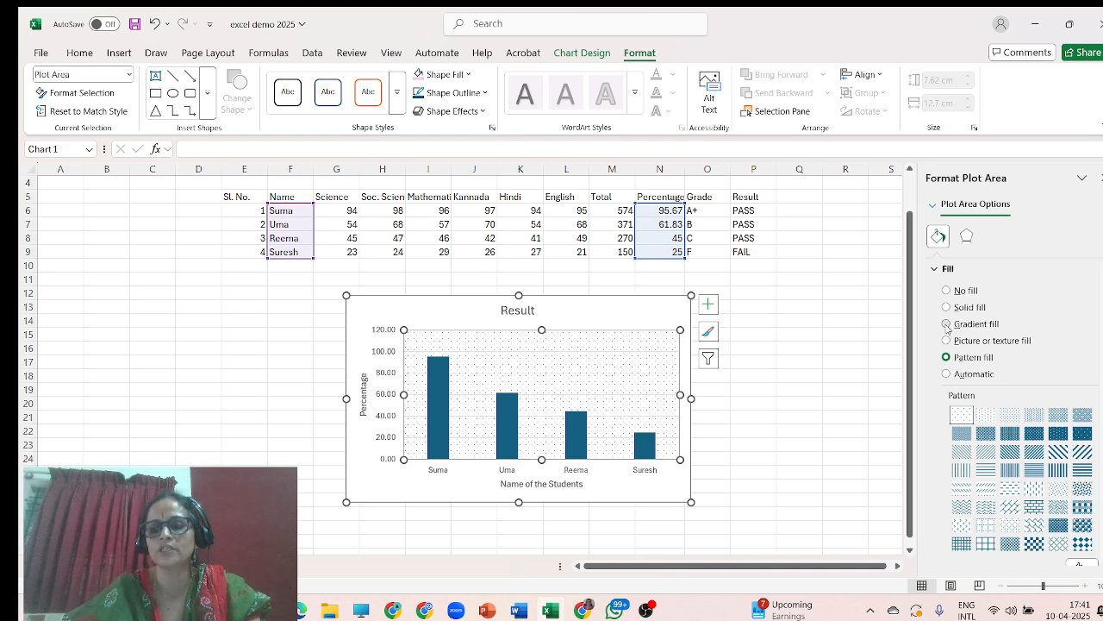
pyautogui.click(947, 324)
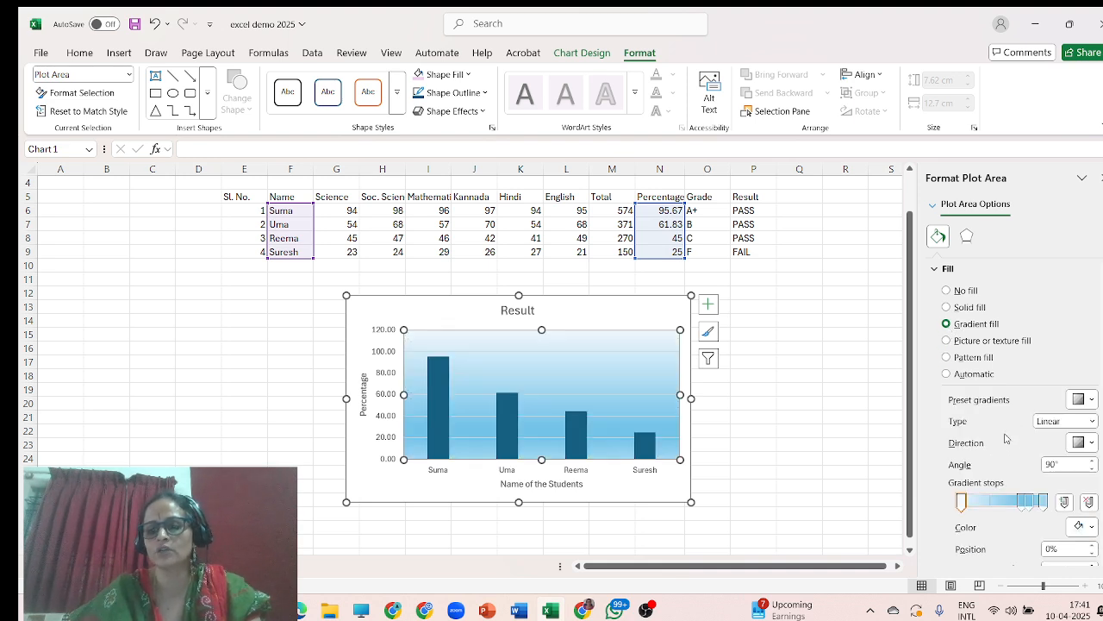
pyautogui.click(857, 351)
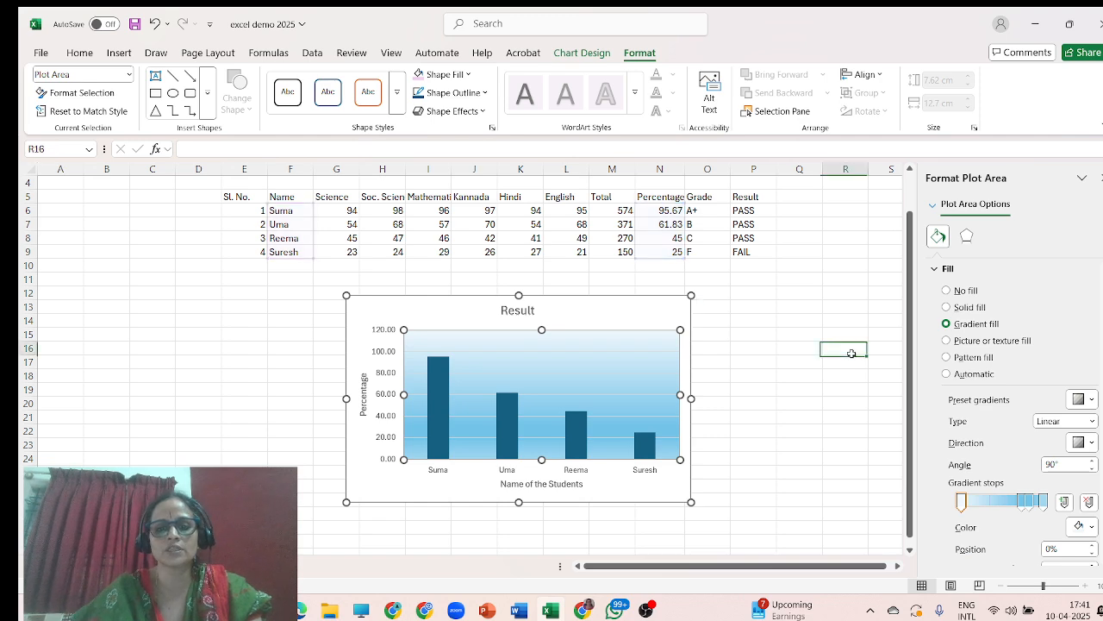
# Give the chart area a gradient fill with a purple first stop, moving another gradient stop to 95%.
pyautogui.click(609, 312)
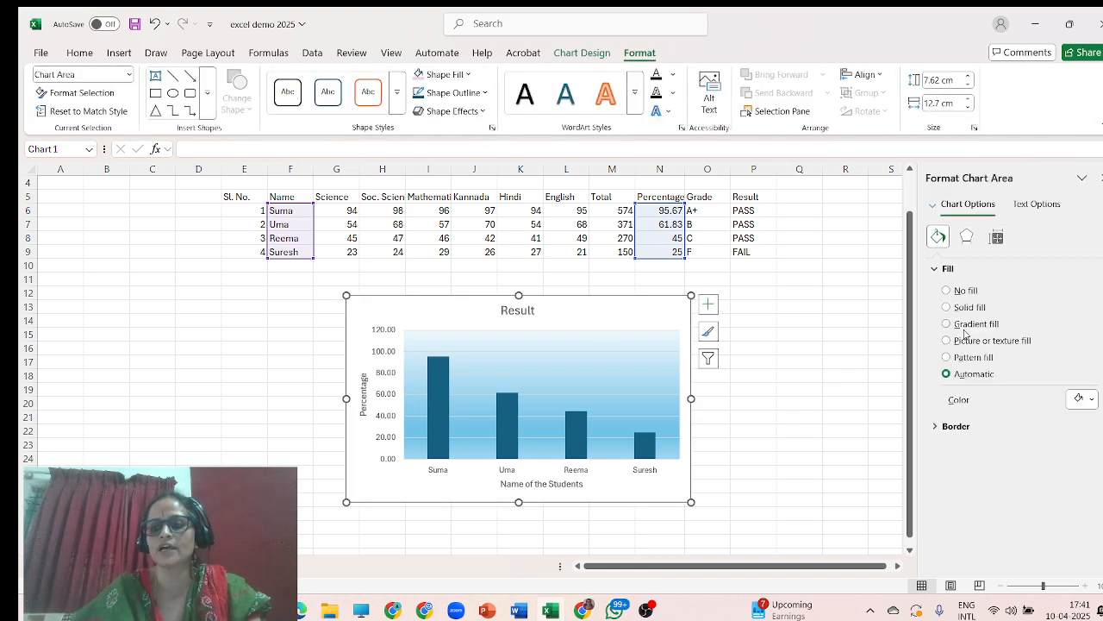
pyautogui.click(946, 324)
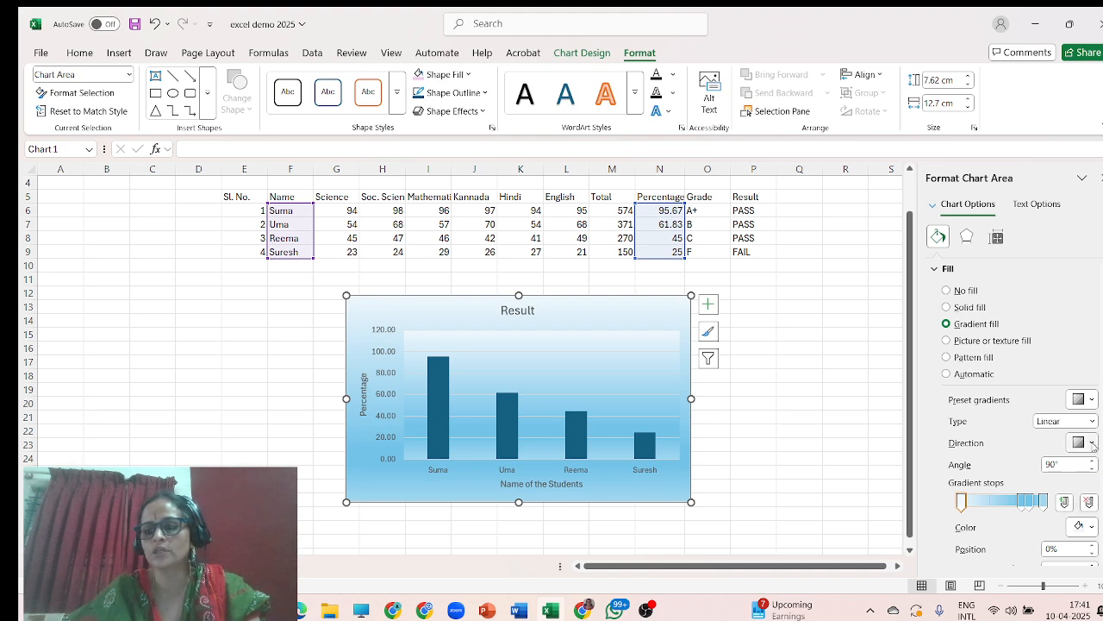
pyautogui.click(1092, 527)
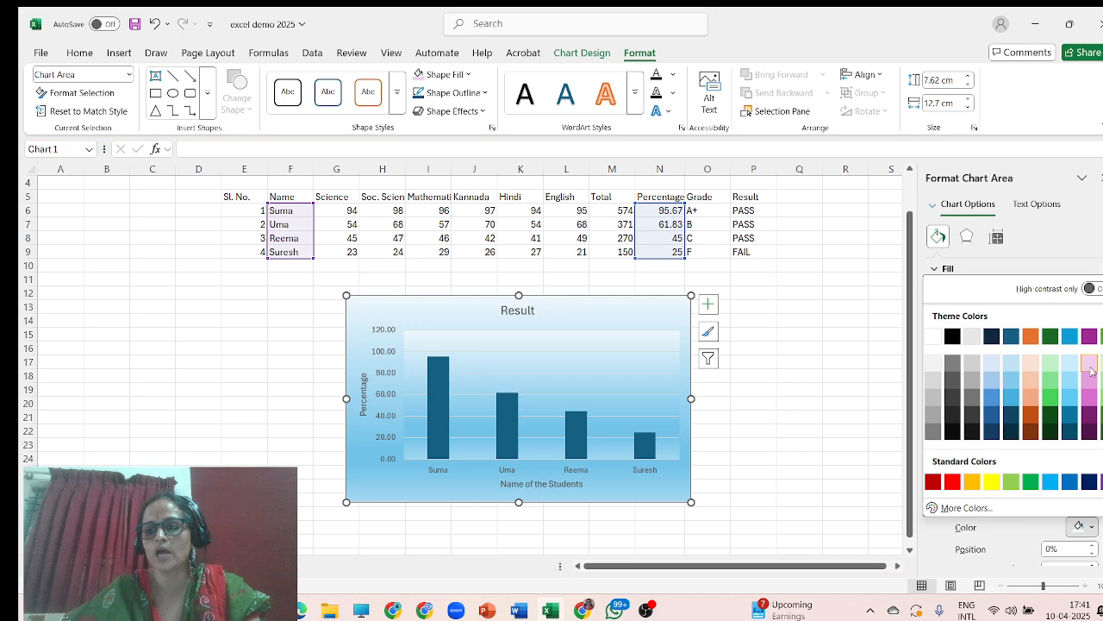
pyautogui.click(1090, 402)
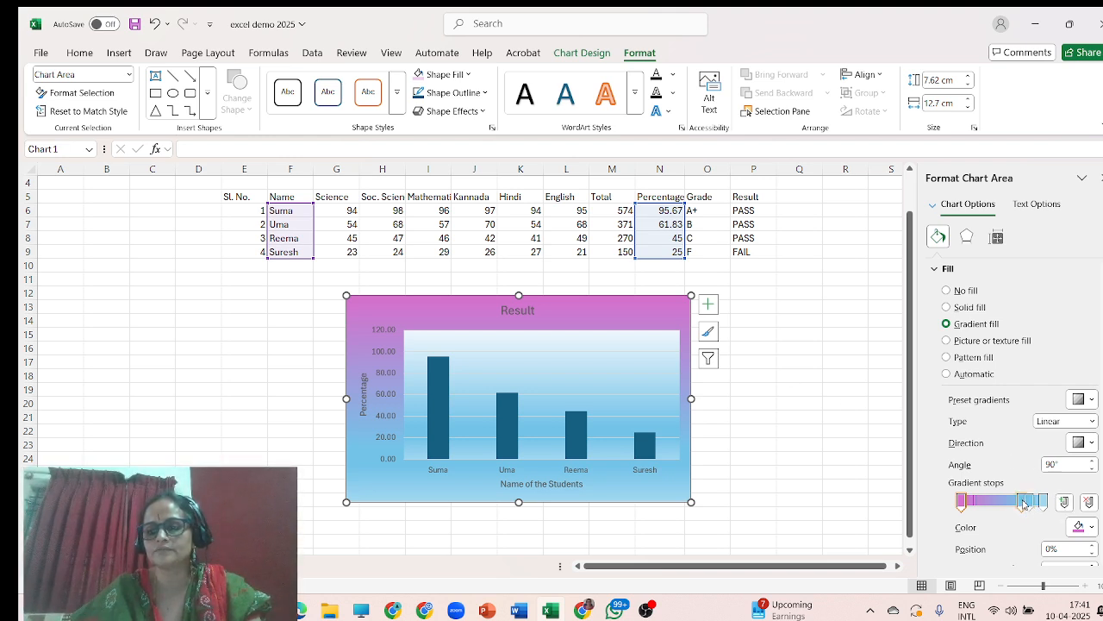
pyautogui.moveTo(1024, 504); pyautogui.dragTo(1041, 503)
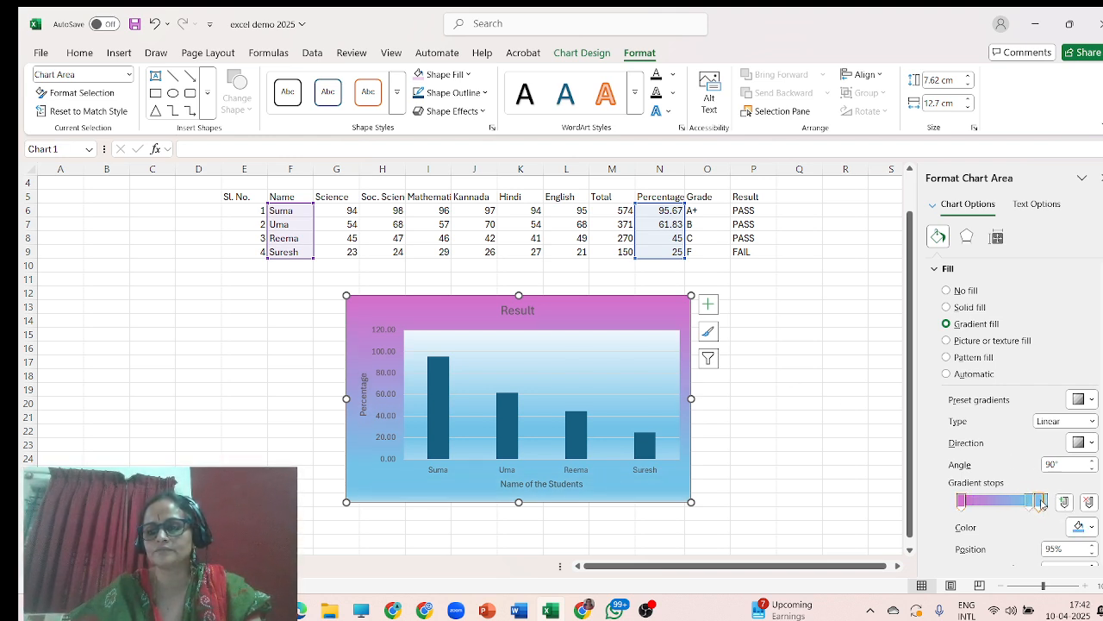
pyautogui.click(841, 353)
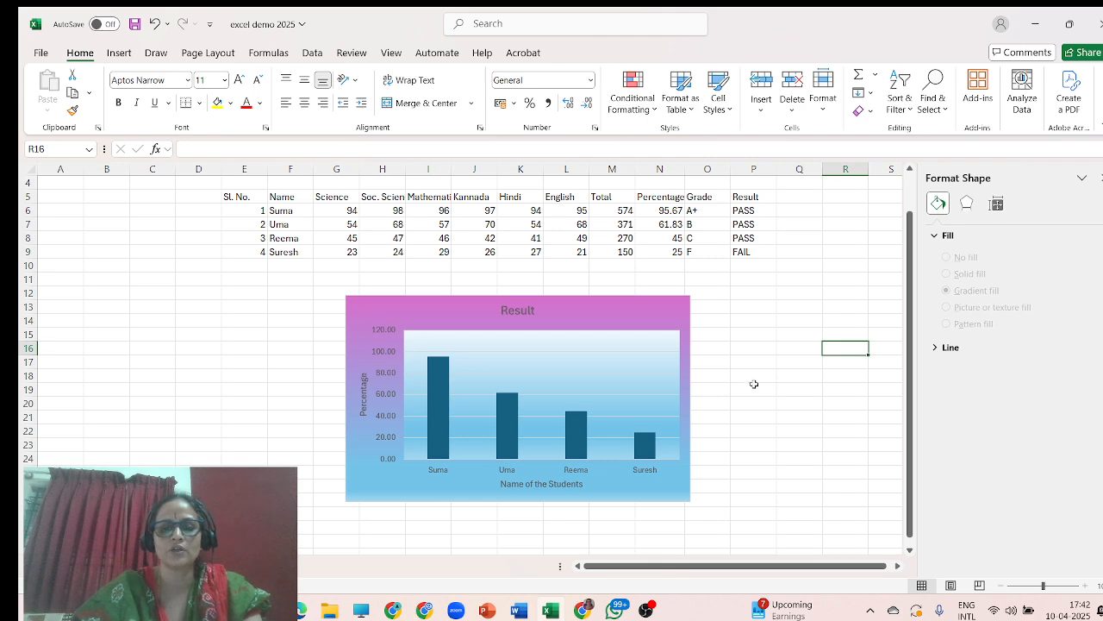
# Enter the heading "Sree Siddaganga High School" in cell G2 above the marks table.
pyautogui.scroll(1, 753, 385)
pyautogui.click(436, 205)
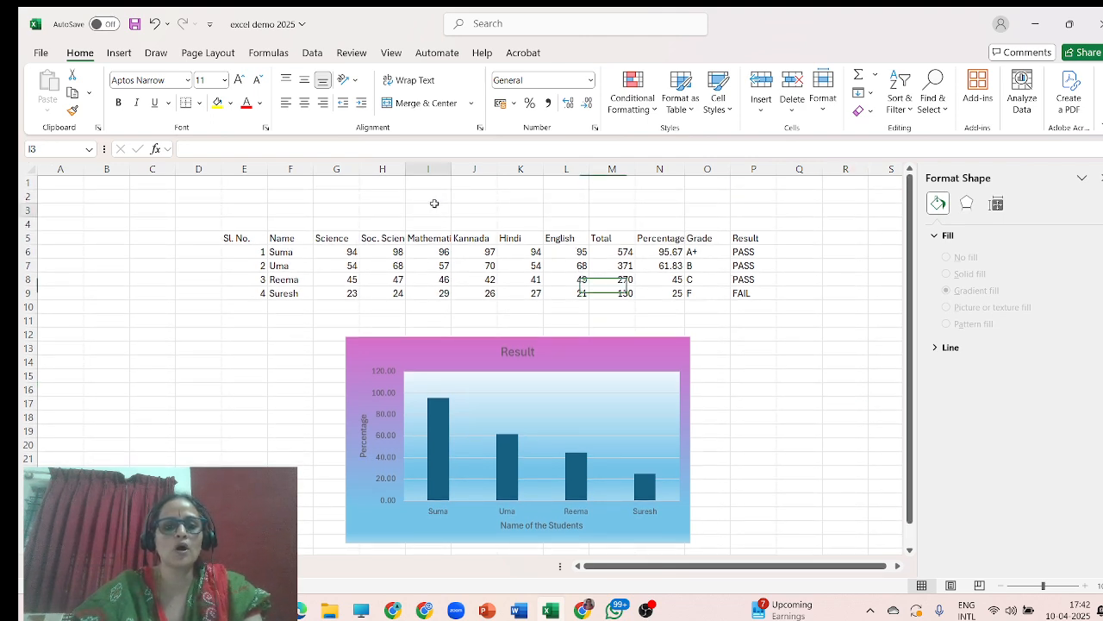
pyautogui.click(346, 187)
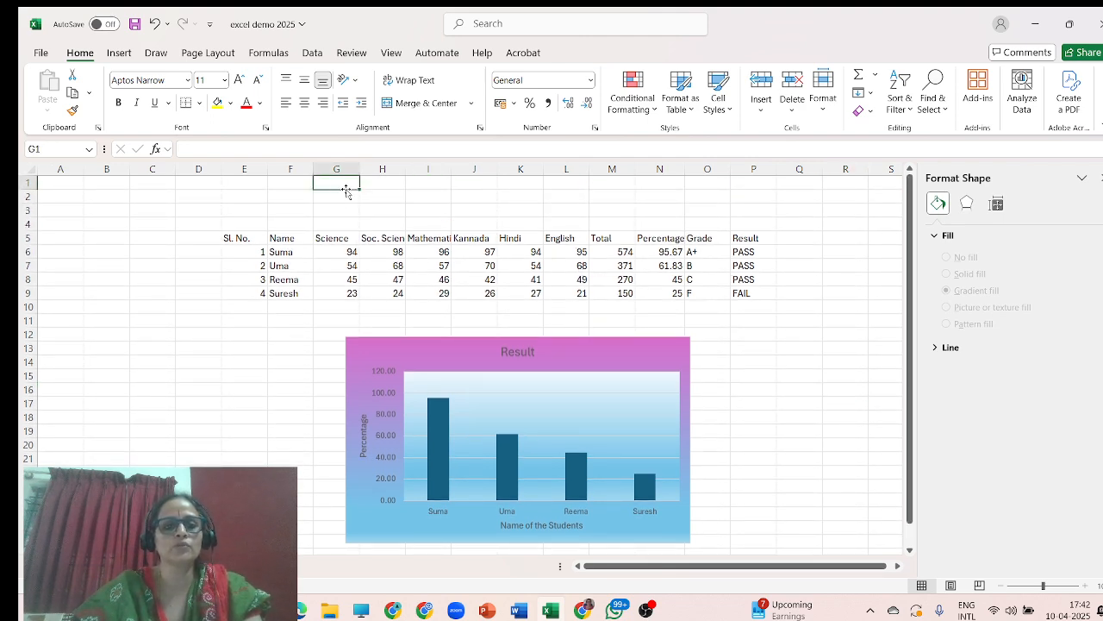
pyautogui.click(351, 197)
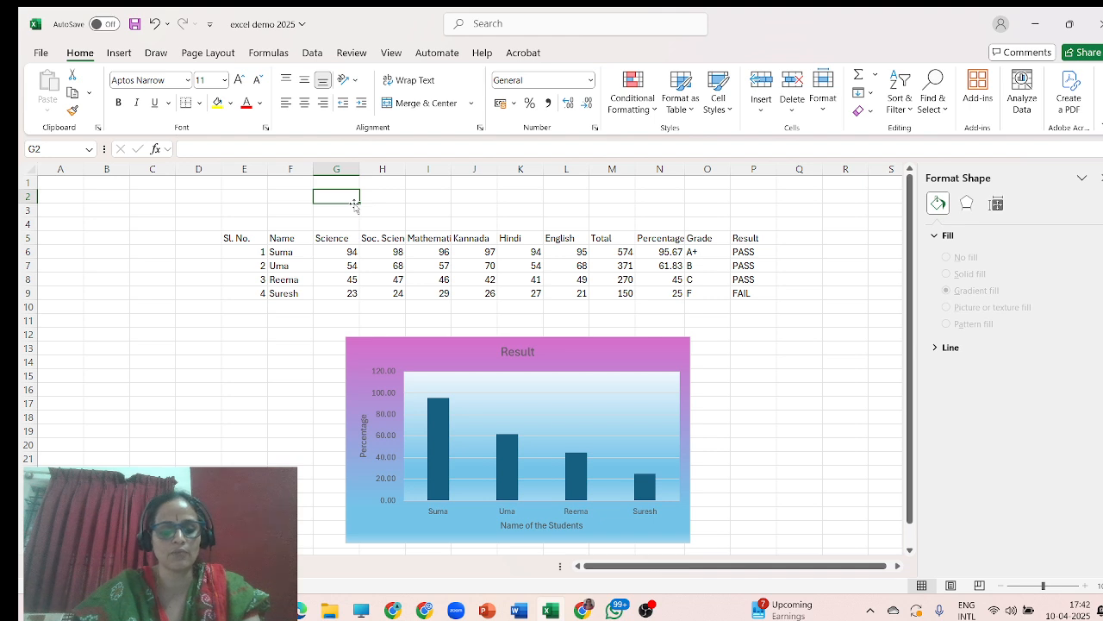
pyautogui.write('Sre')
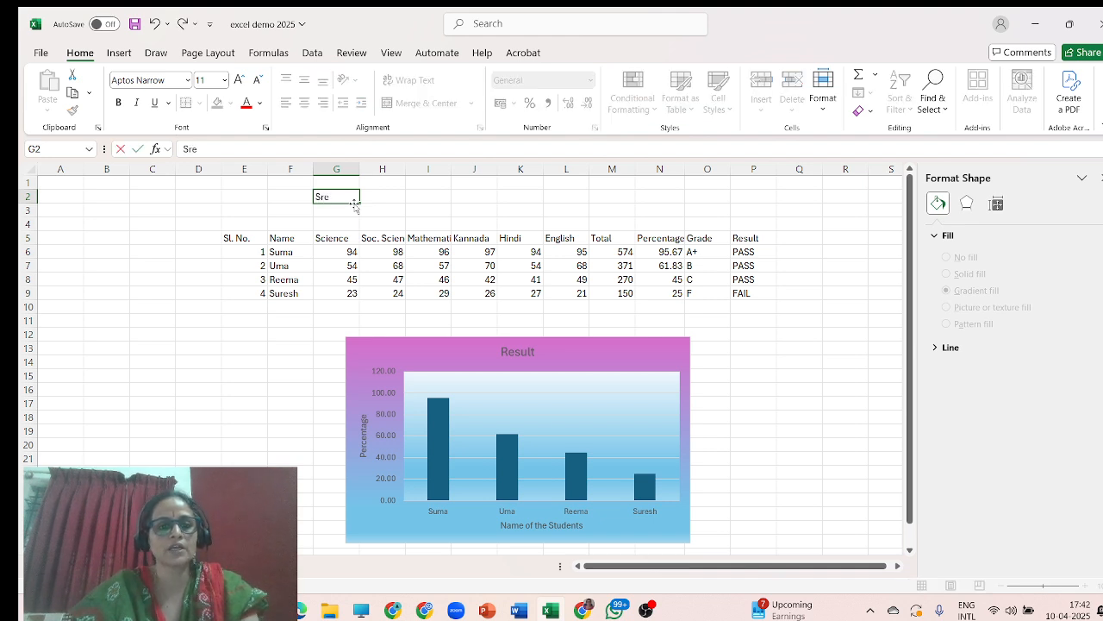
pyautogui.write('e Siddaganga')
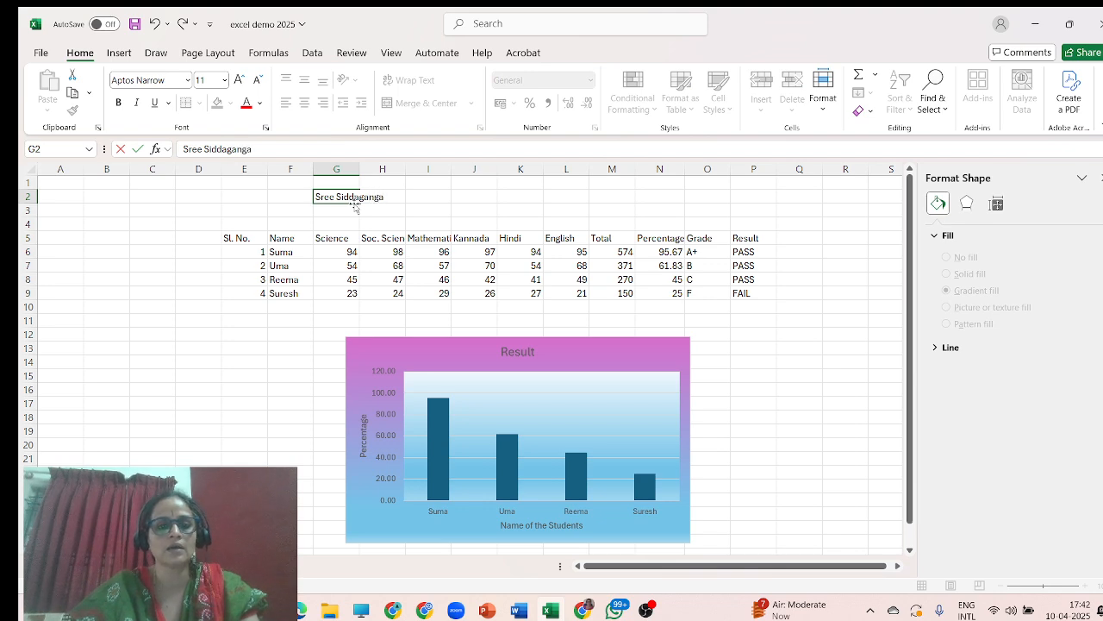
pyautogui.write(' S')
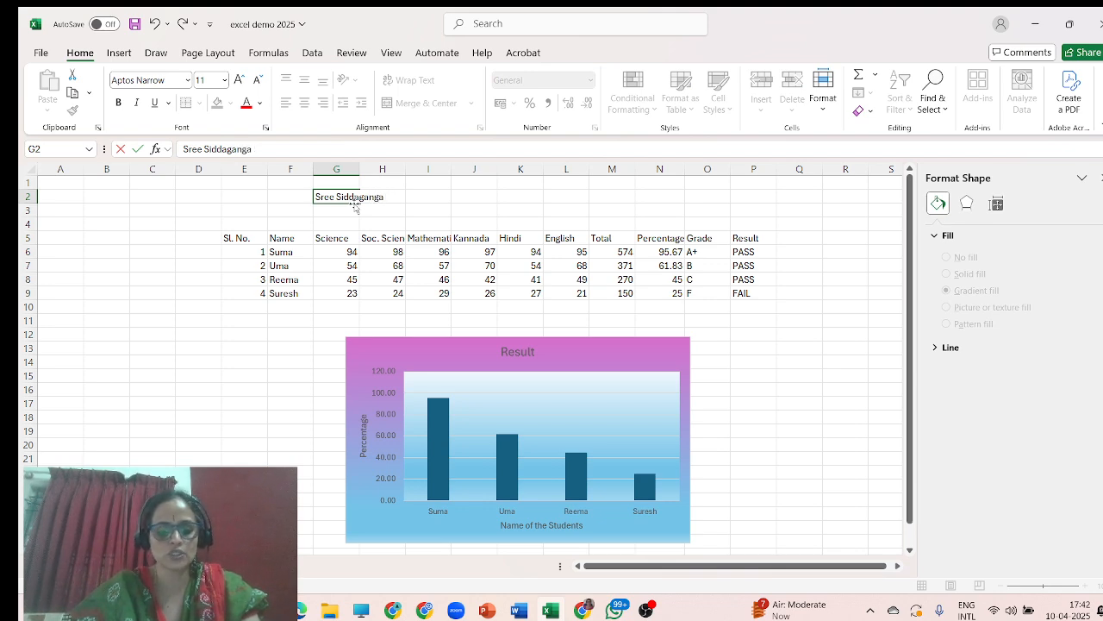
pyautogui.write(' High Sch')
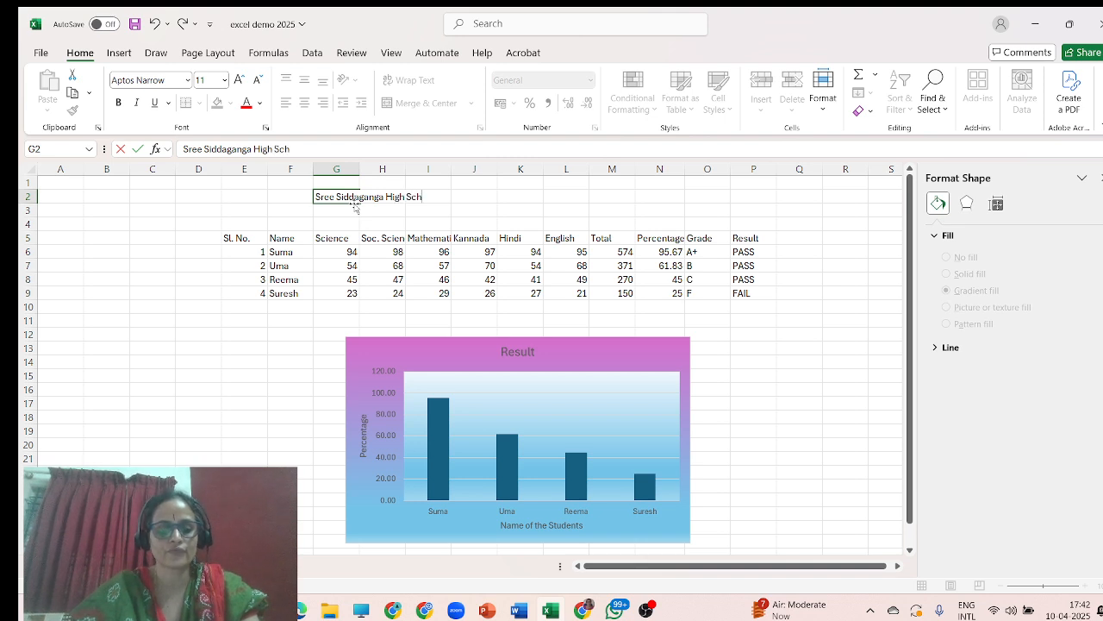
pyautogui.write('ool')
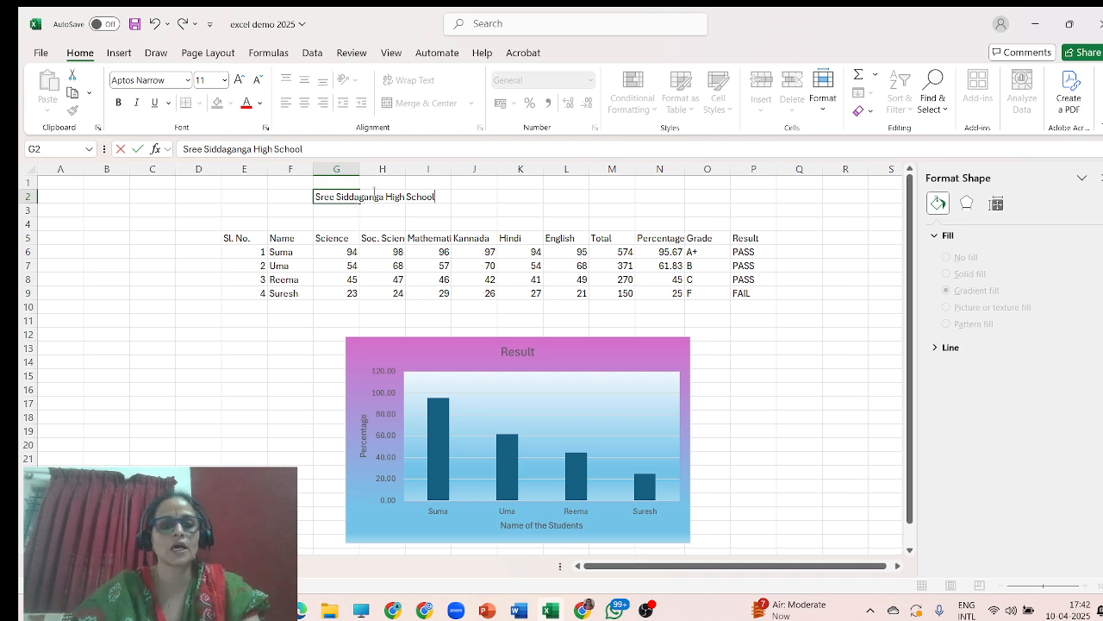
# Enter "8th Standard "B" Section" in cell G3, correcting the quoted section letter in the formula bar.
pyautogui.click(342, 211)
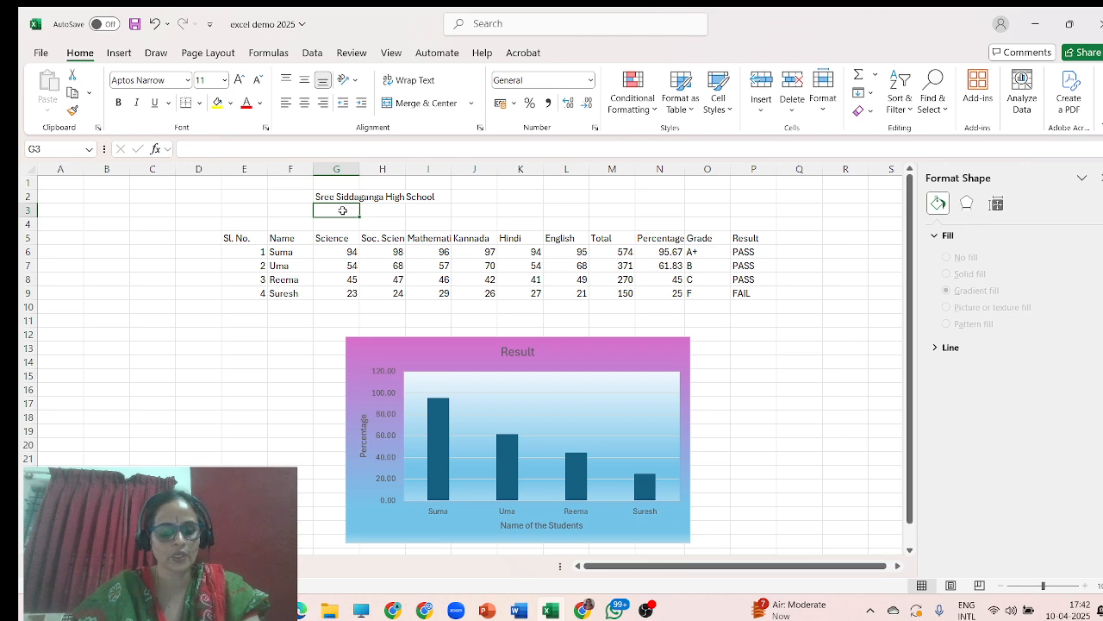
pyautogui.write('*')
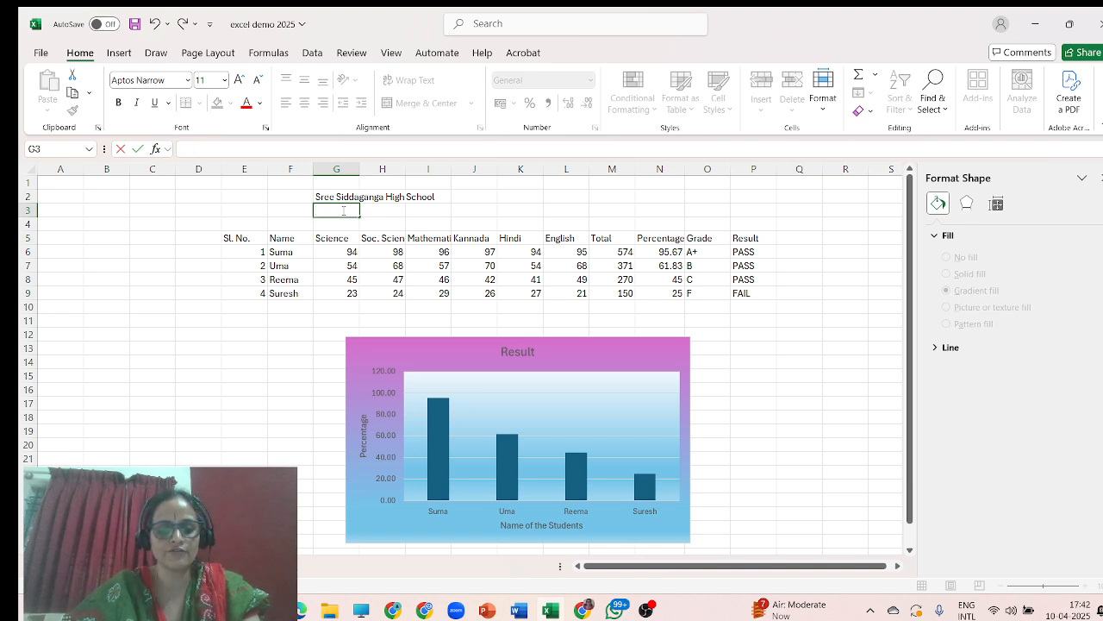
pyautogui.write('th STan')
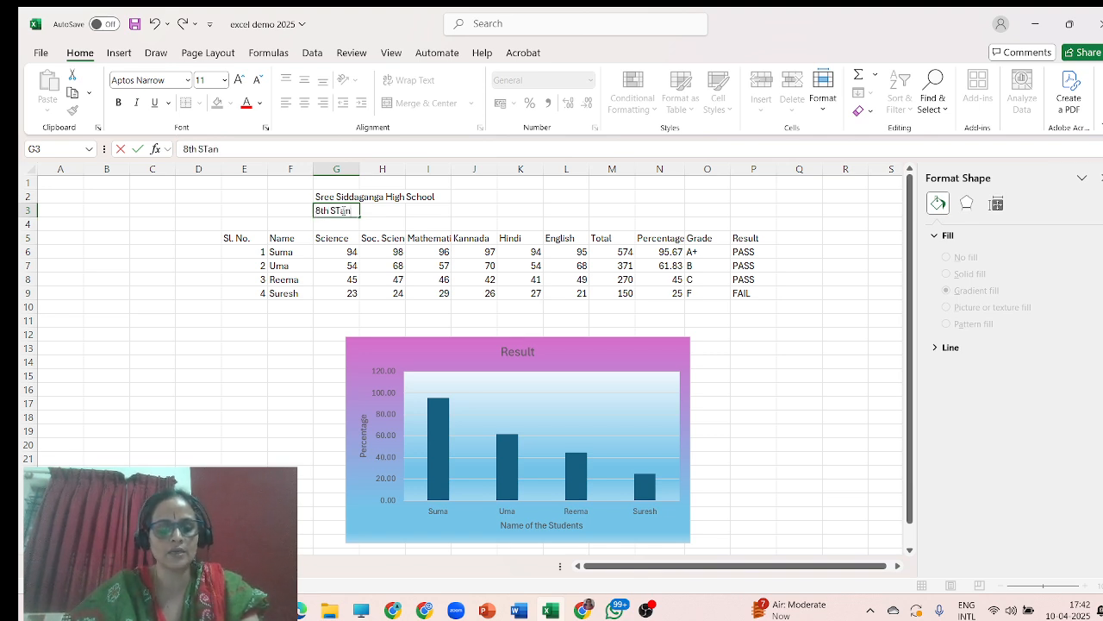
pyautogui.write('dard')
pyautogui.hotkey('ctrl', 'Return')
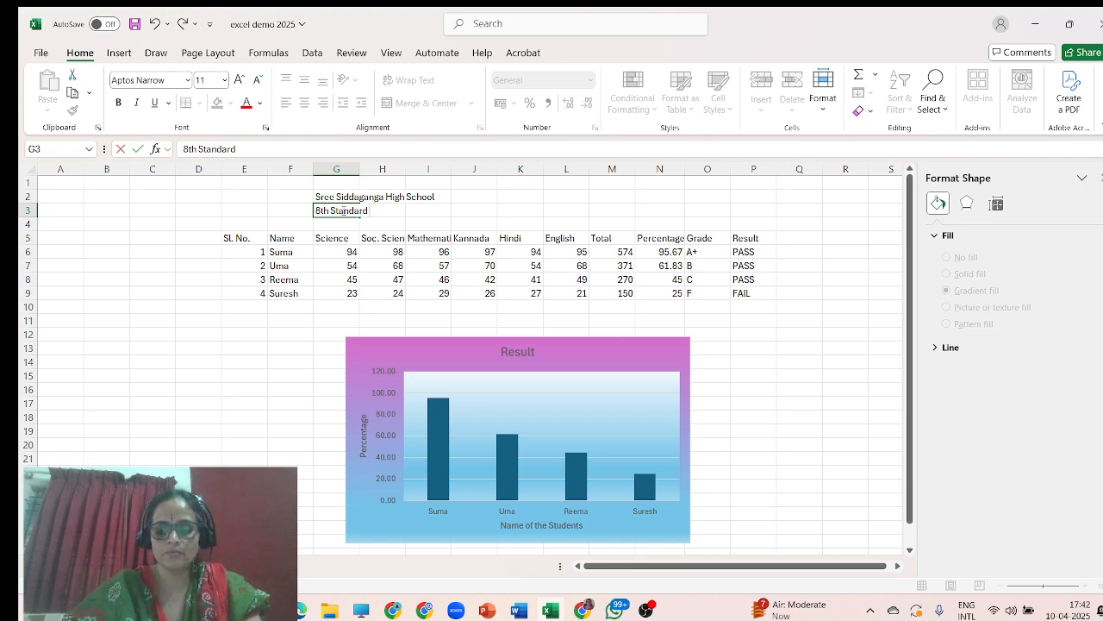
pyautogui.press('Left')
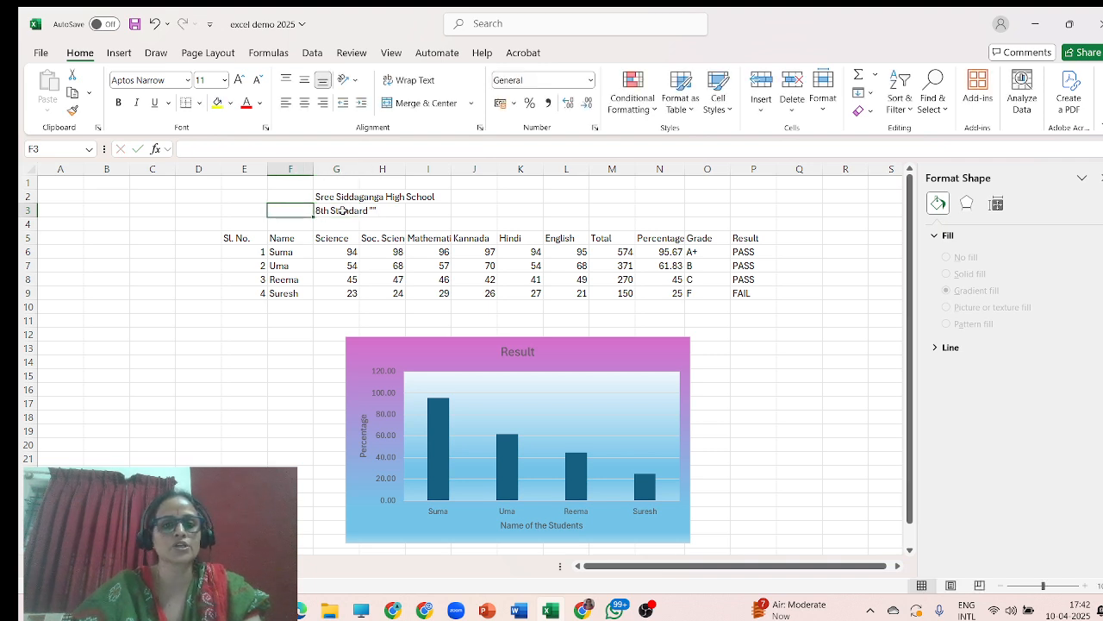
pyautogui.click(374, 212)
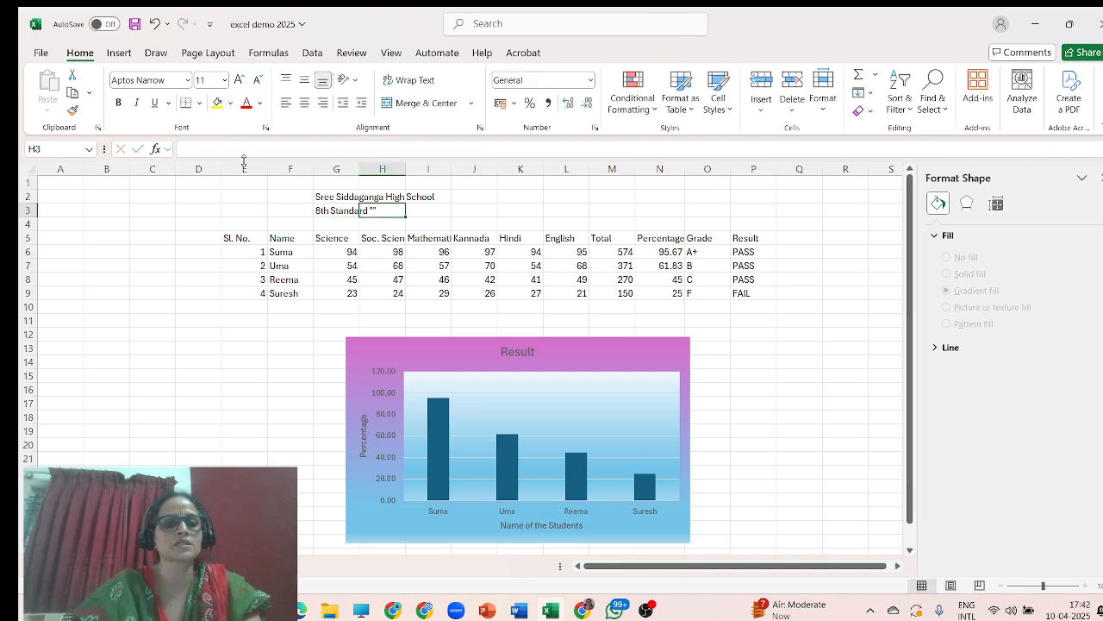
pyautogui.click(342, 208)
pyautogui.click(242, 149)
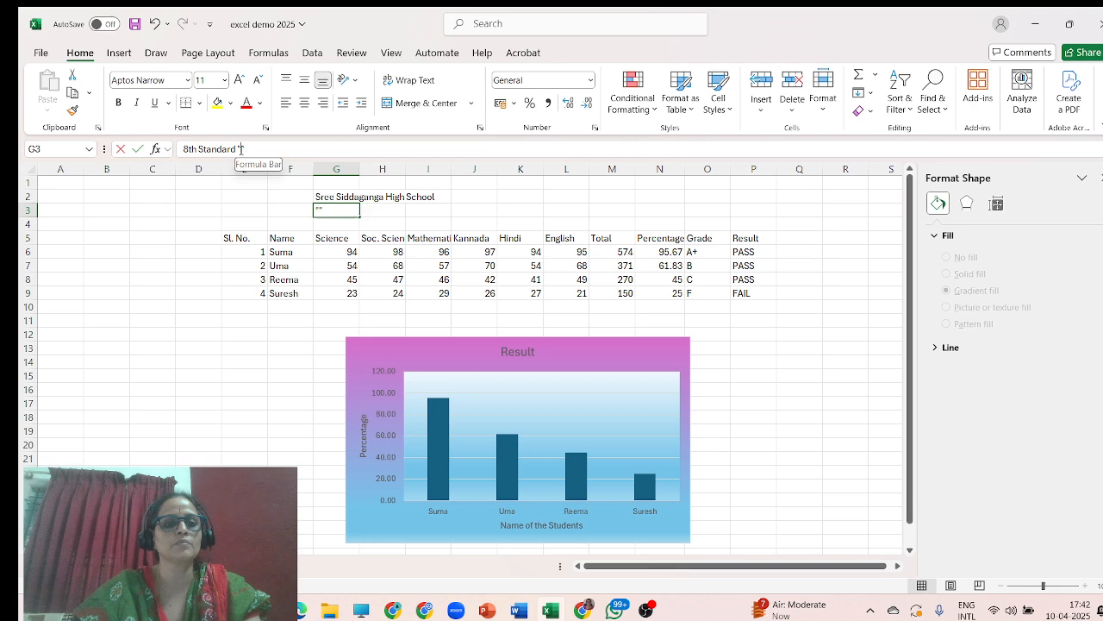
pyautogui.write('B"')
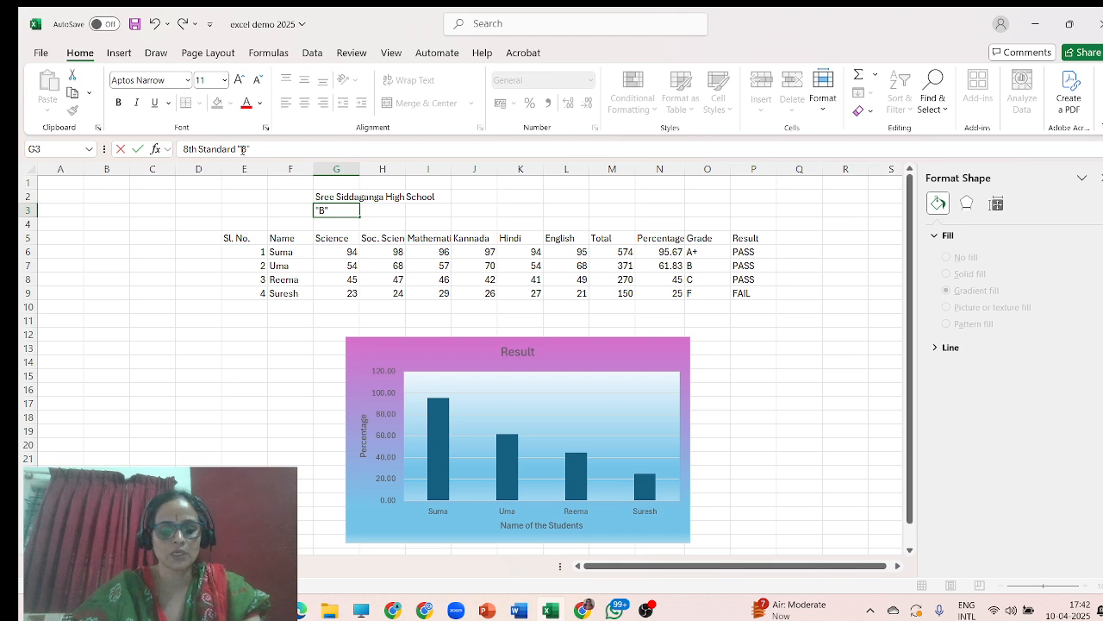
pyautogui.write(' Section')
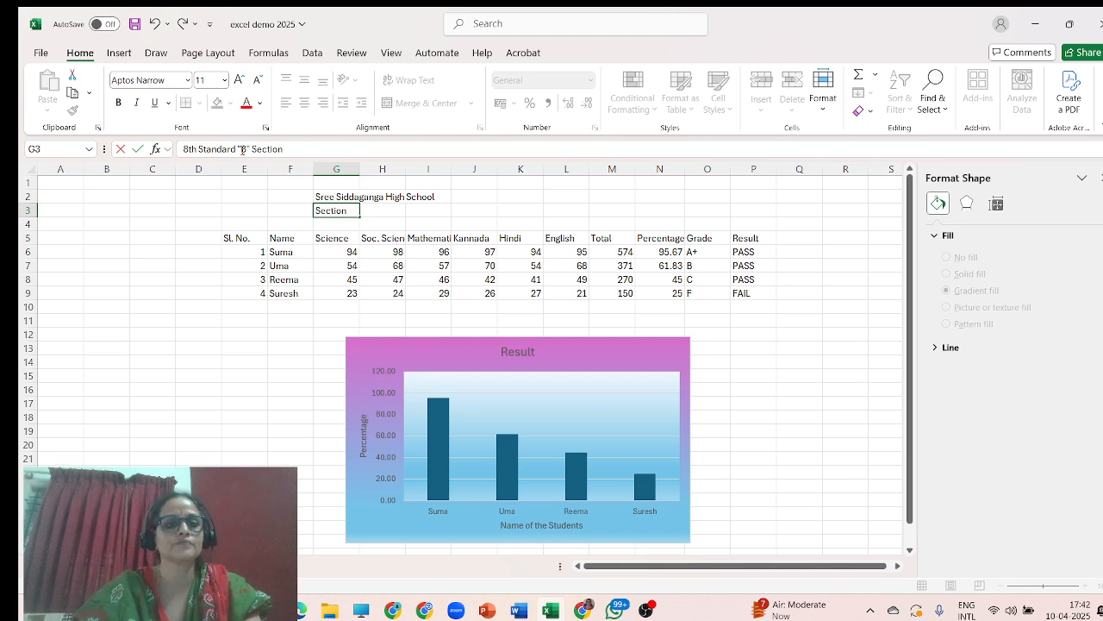
pyautogui.click(350, 223)
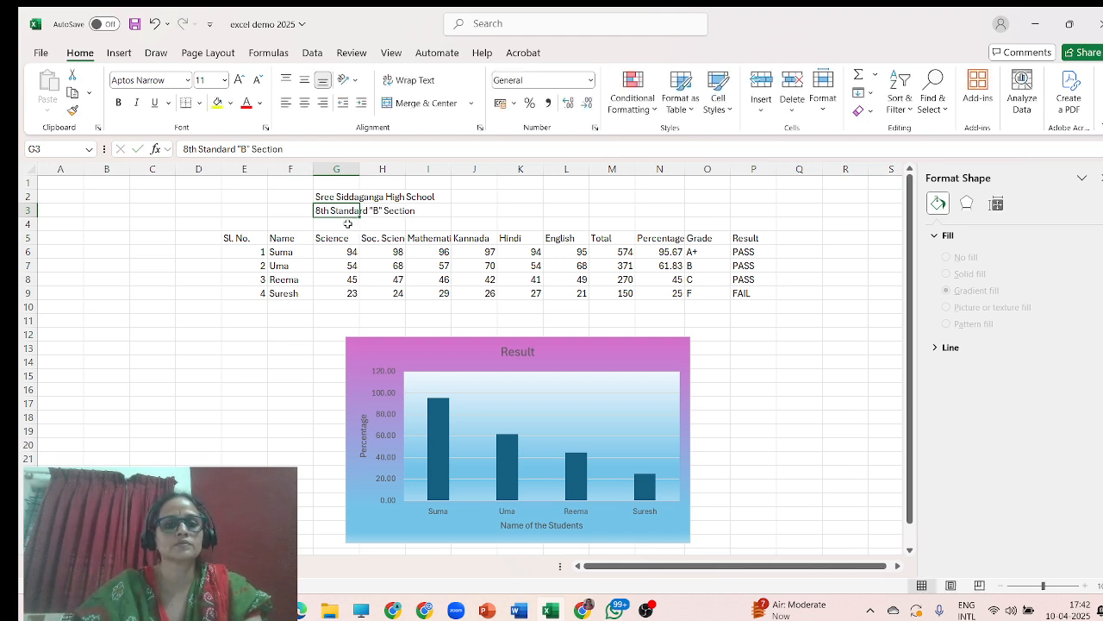
# Enter "Result- First Term Examination- January 2025" in cell G4.
pyautogui.write('Result')
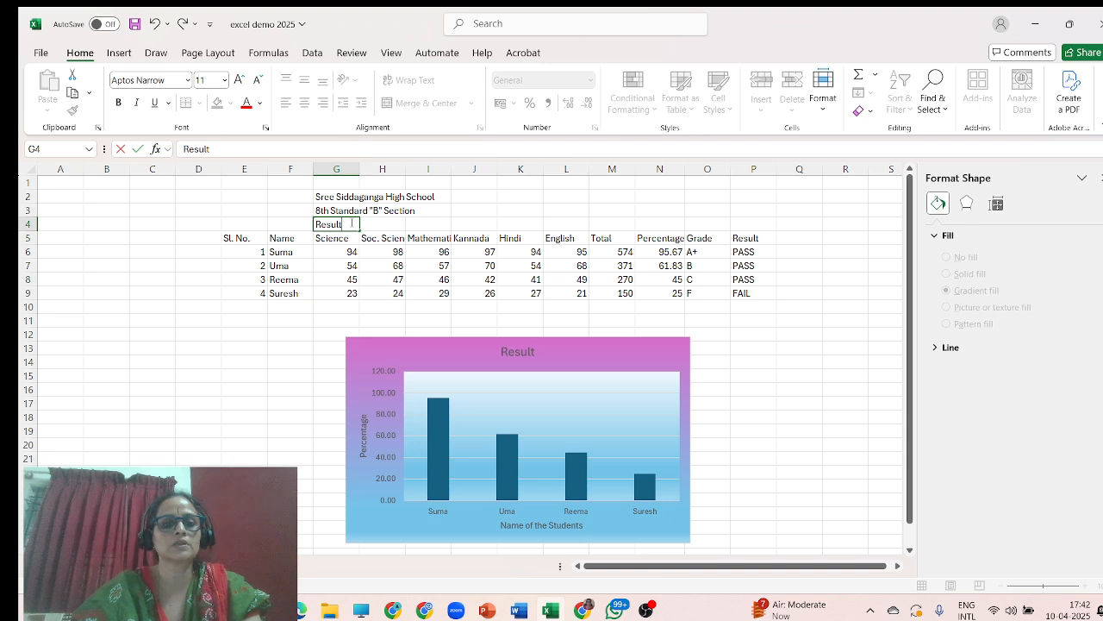
pyautogui.write('-')
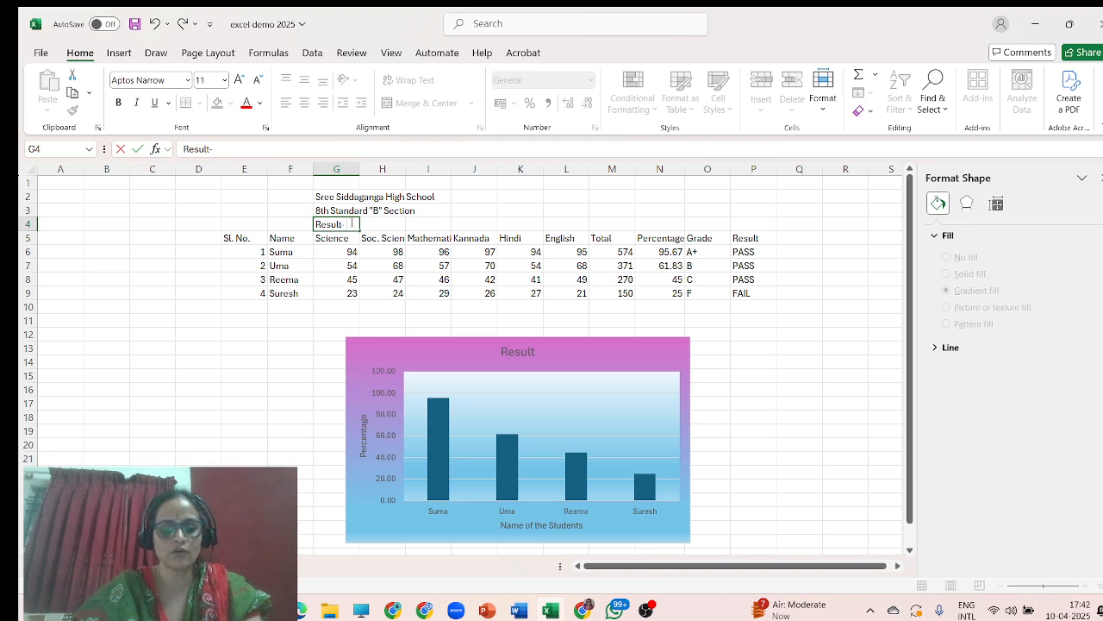
pyautogui.write(' First Ter')
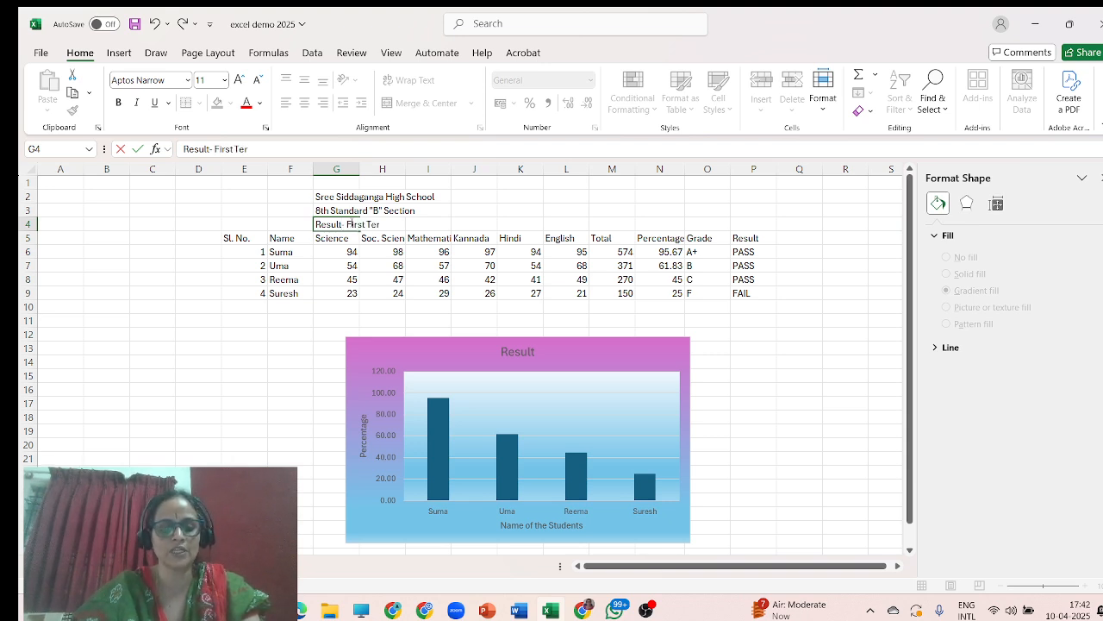
pyautogui.write('m Examin')
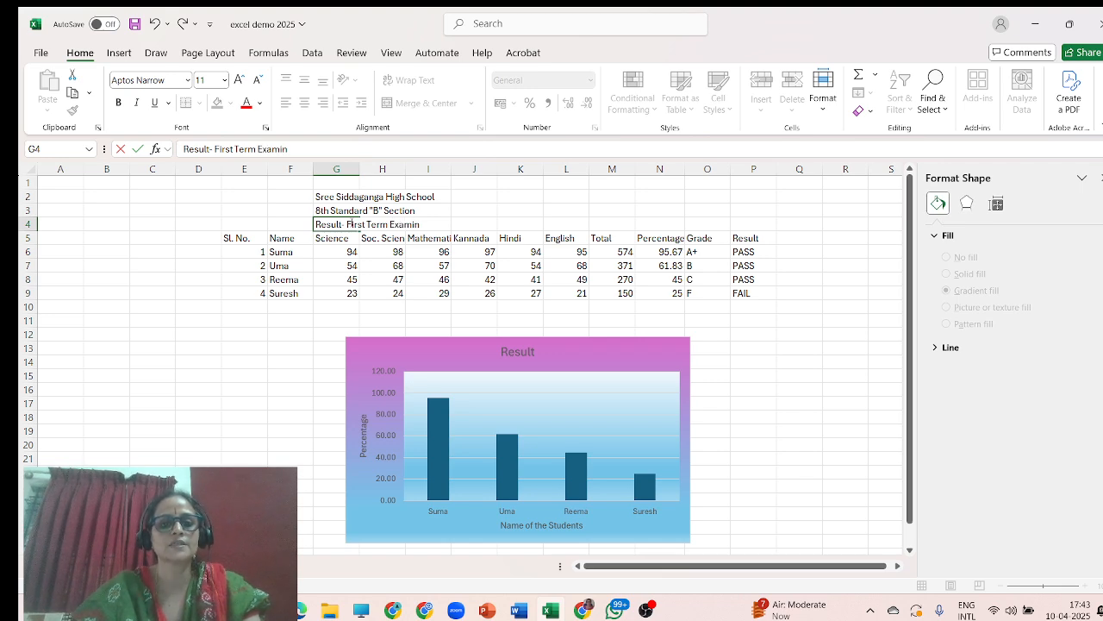
pyautogui.write('iat')
pyautogui.press('BackSpace')
pyautogui.press('BackSpace')
pyautogui.press('BackSpace')
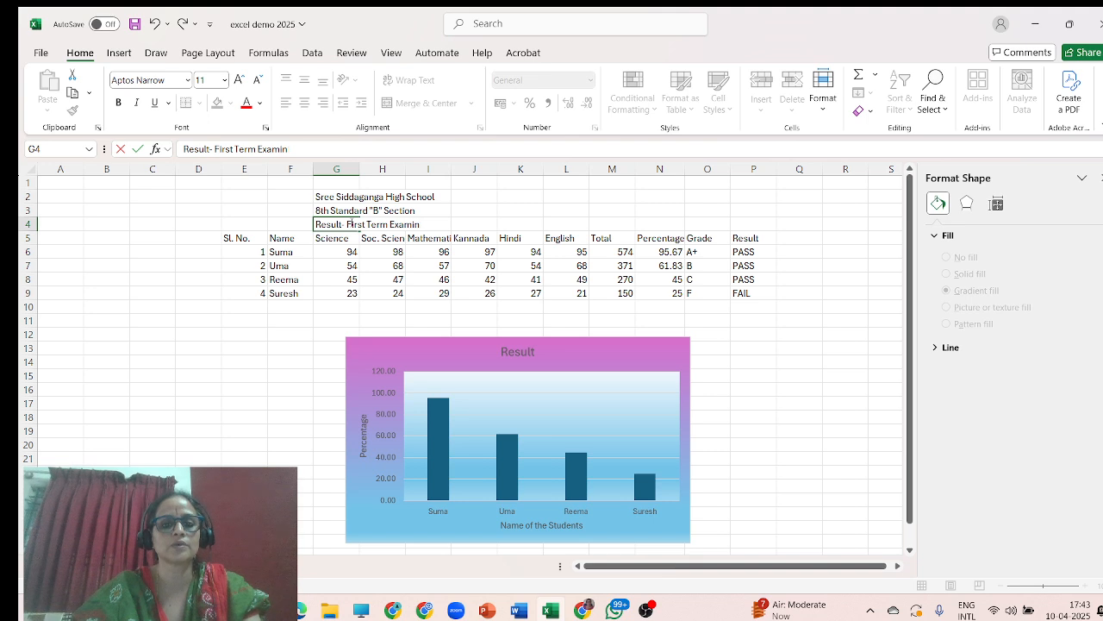
pyautogui.write('ation')
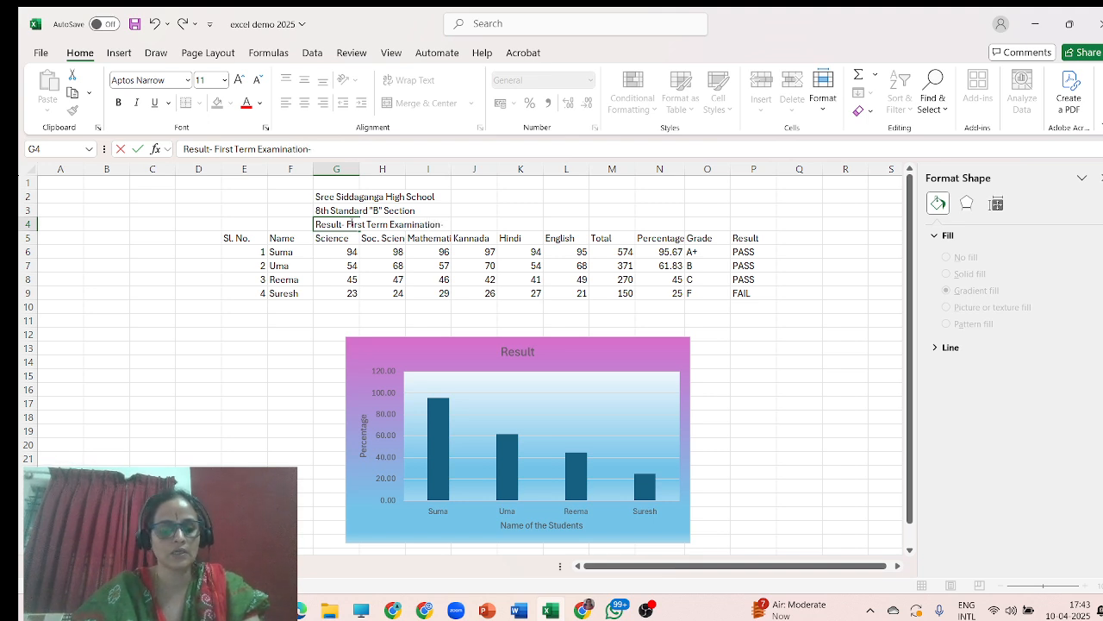
pyautogui.write('- Ap')
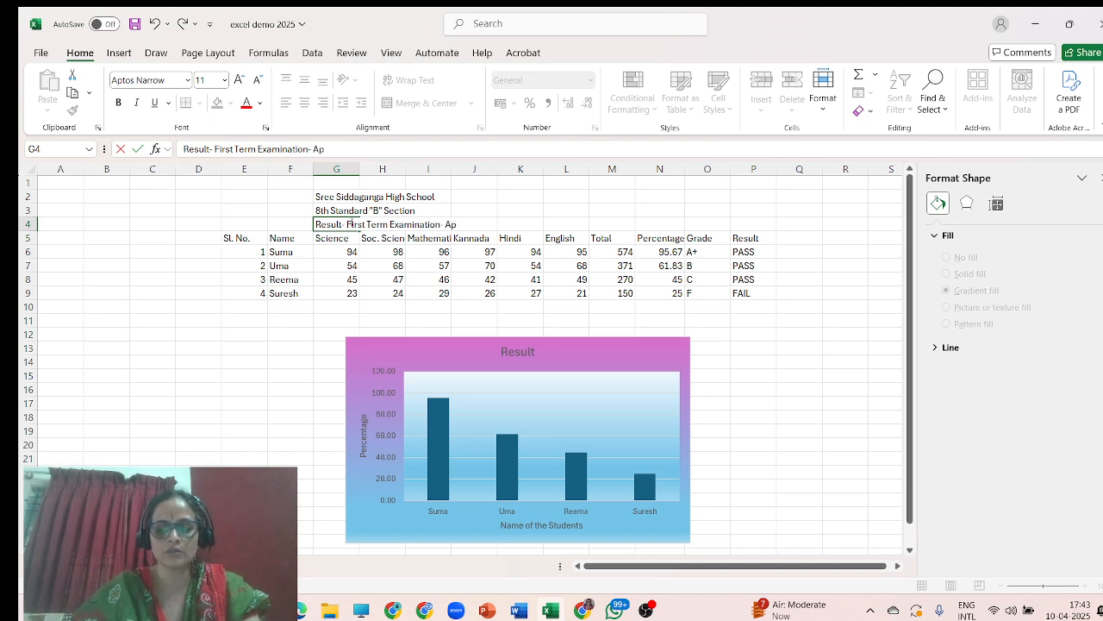
pyautogui.press('BackSpace')
pyautogui.press('BackSpace')
pyautogui.write('Nover')
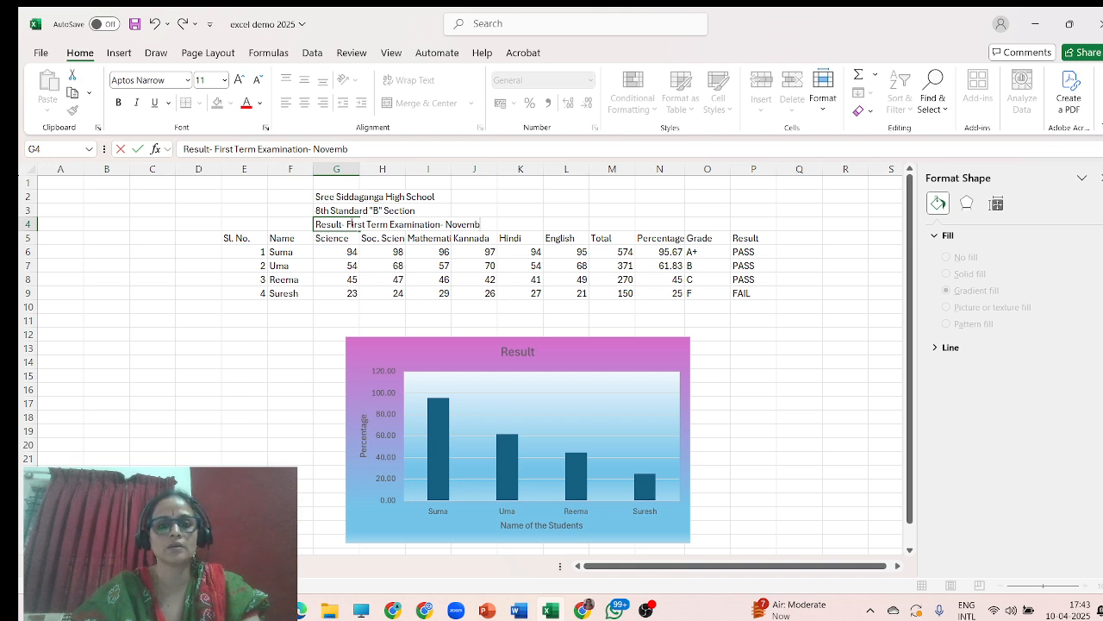
pyautogui.press('BackSpace')
pyautogui.press('BackSpace')
pyautogui.press('BackSpace')
pyautogui.press('BackSpace')
pyautogui.press('BackSpace')
pyautogui.press('BackSpace')
pyautogui.write('Jan')
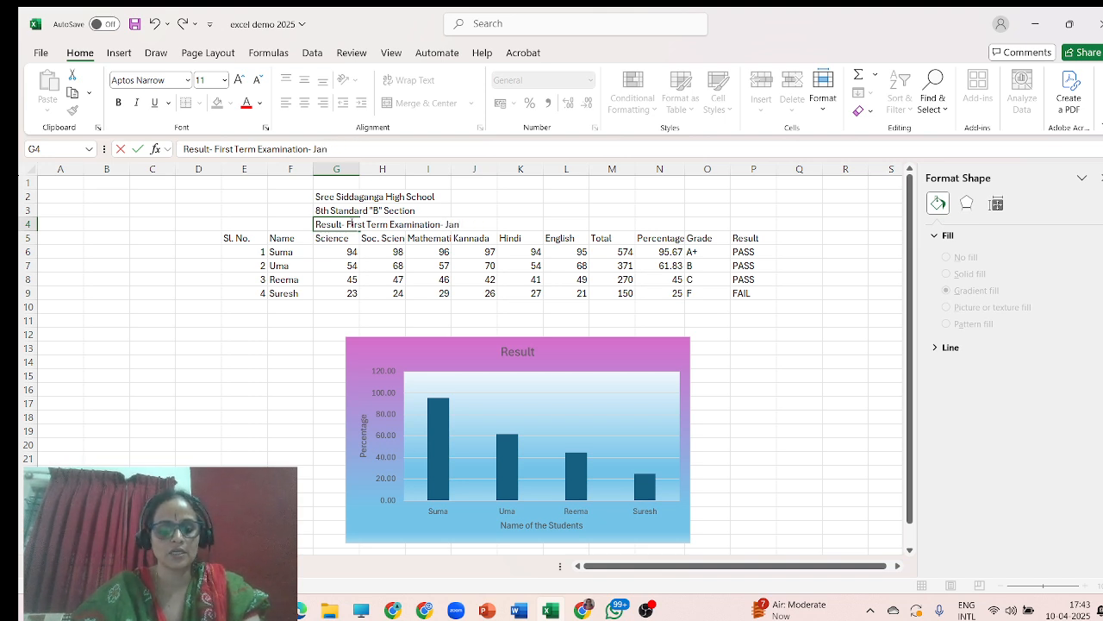
pyautogui.write('uary 202')
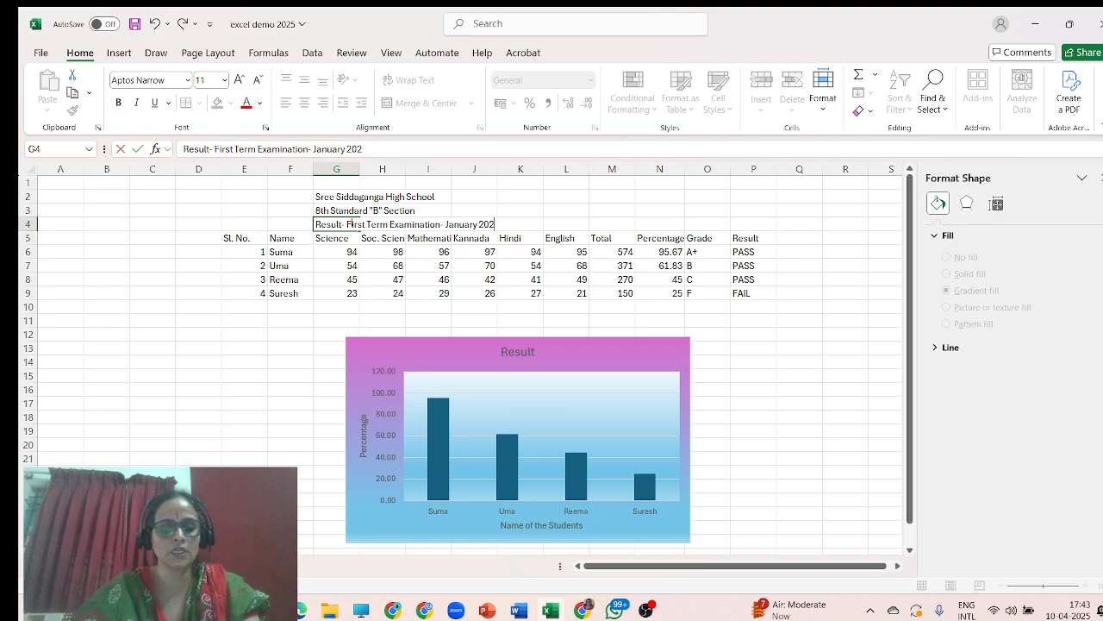
pyautogui.write('5')
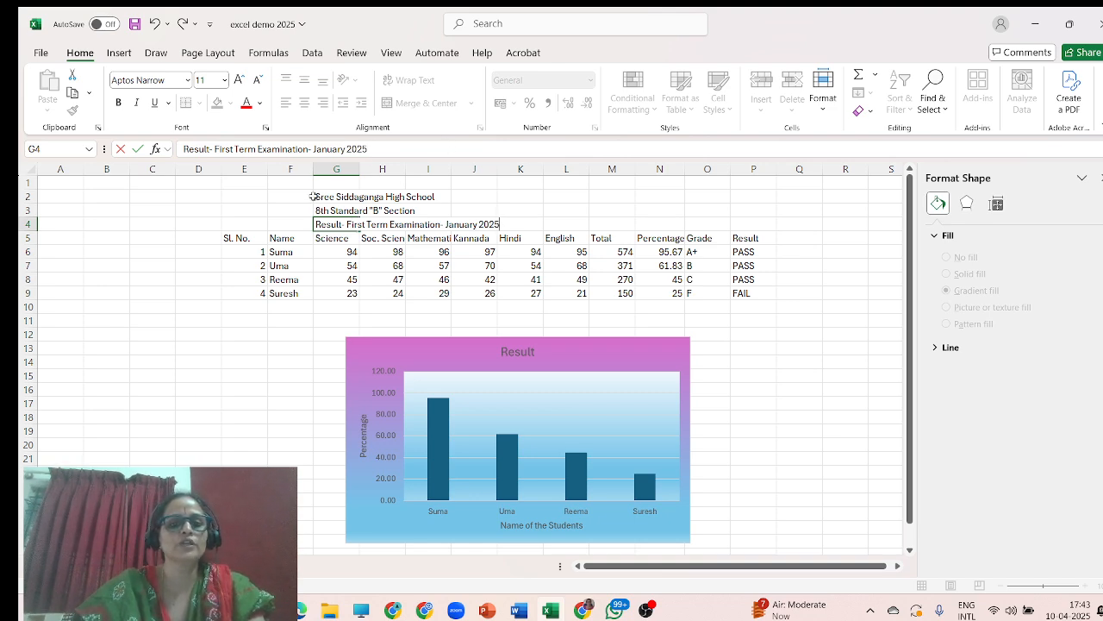
# Center-align the three heading lines in cells G2 to J4.
pyautogui.moveTo(313, 196); pyautogui.dragTo(496, 226)
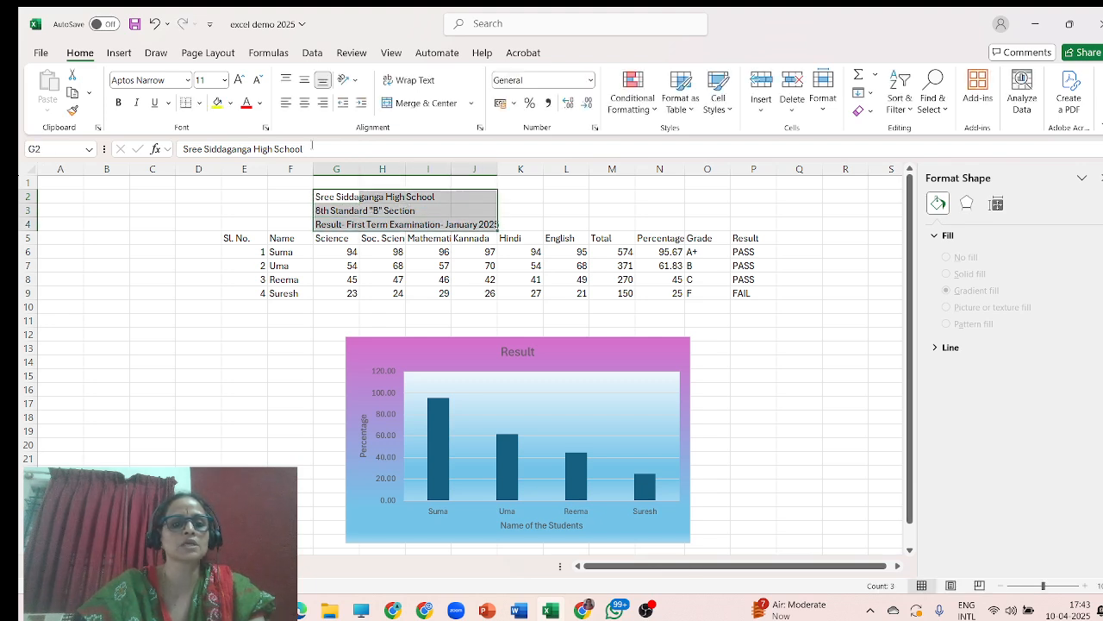
pyautogui.click(306, 103)
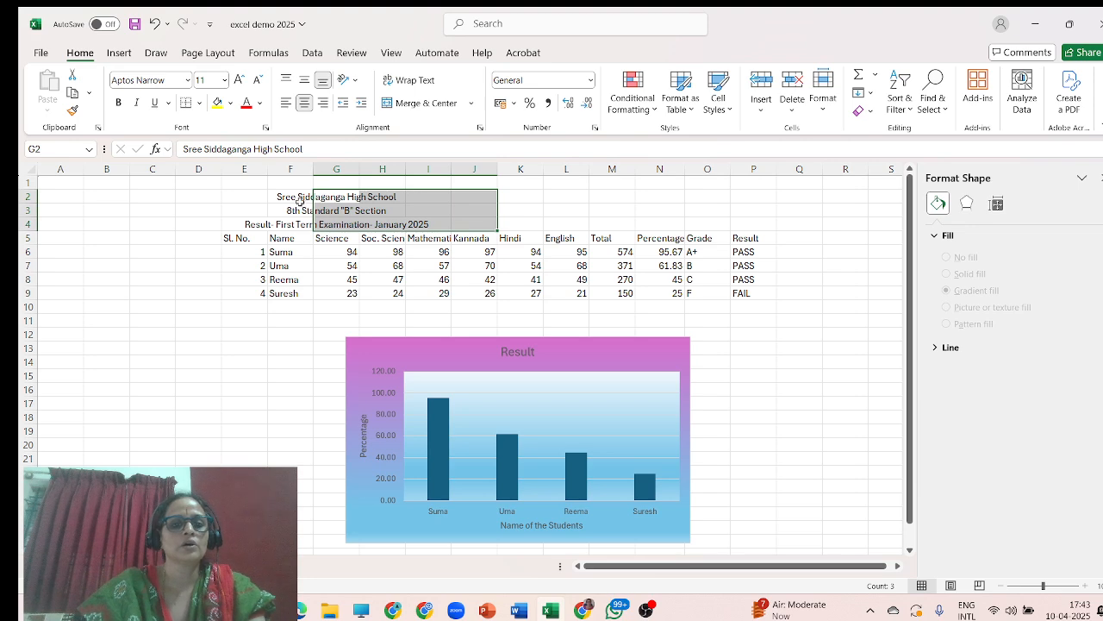
# Make the school name and class heading lines in F2:H3 bold and enlarge their font to 14.
pyautogui.click(299, 198)
pyautogui.moveTo(284, 197); pyautogui.dragTo(393, 213)
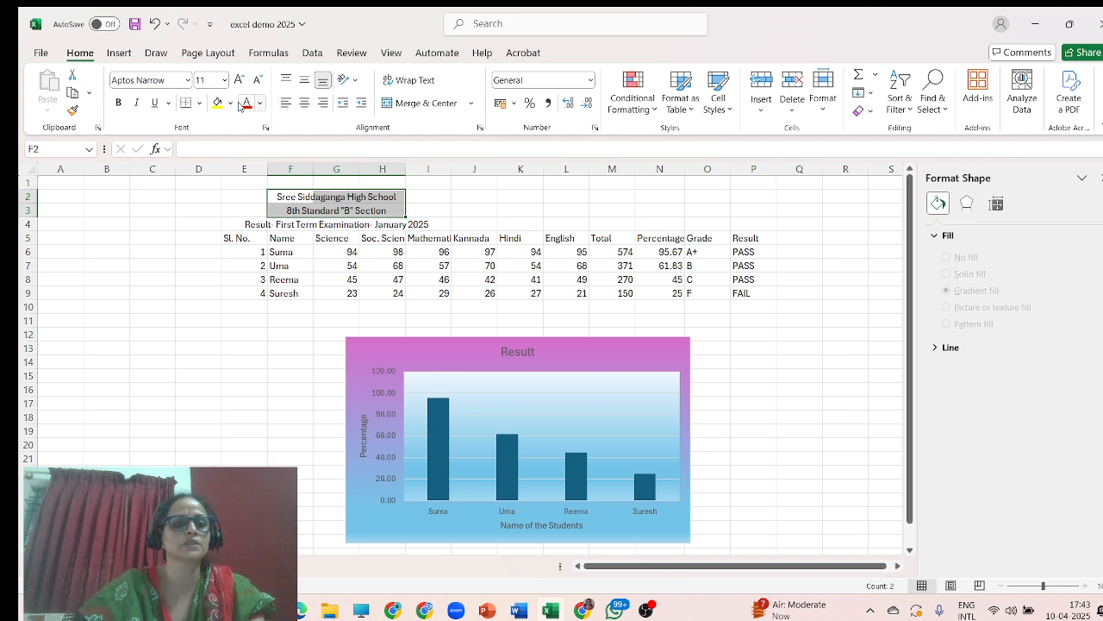
pyautogui.click(119, 102)
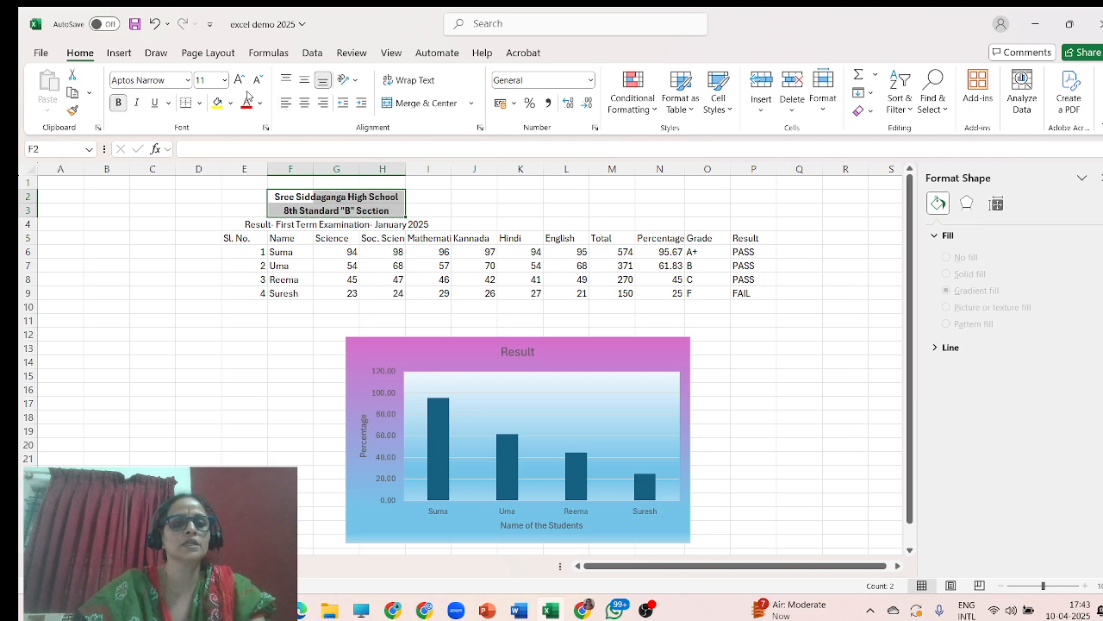
pyautogui.click(240, 81)
pyautogui.click(240, 80)
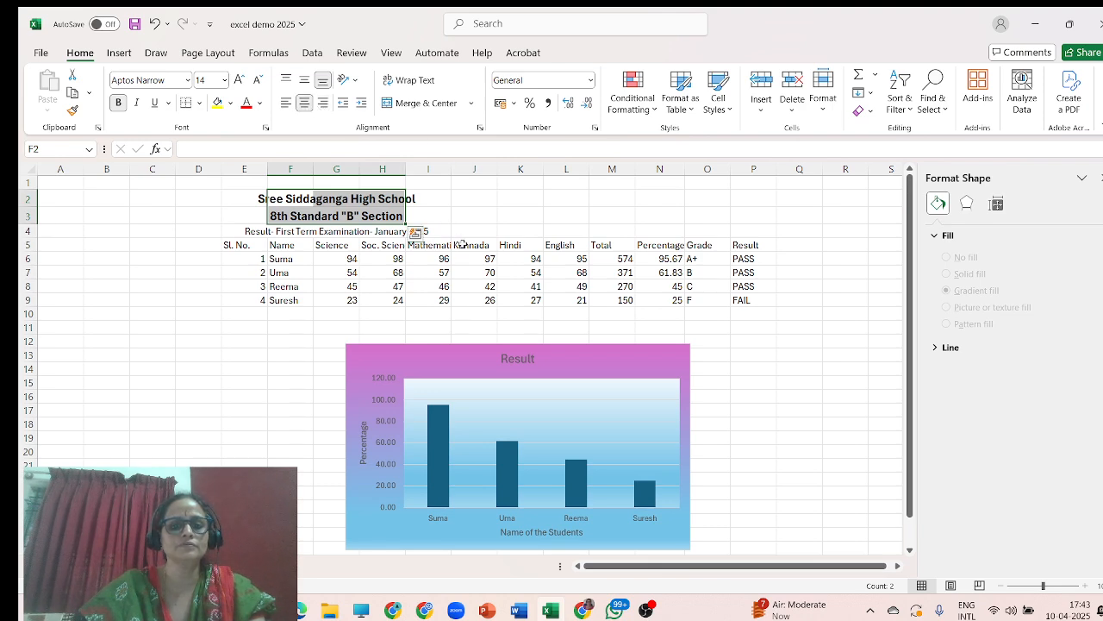
pyautogui.click(438, 215)
pyautogui.click(262, 196)
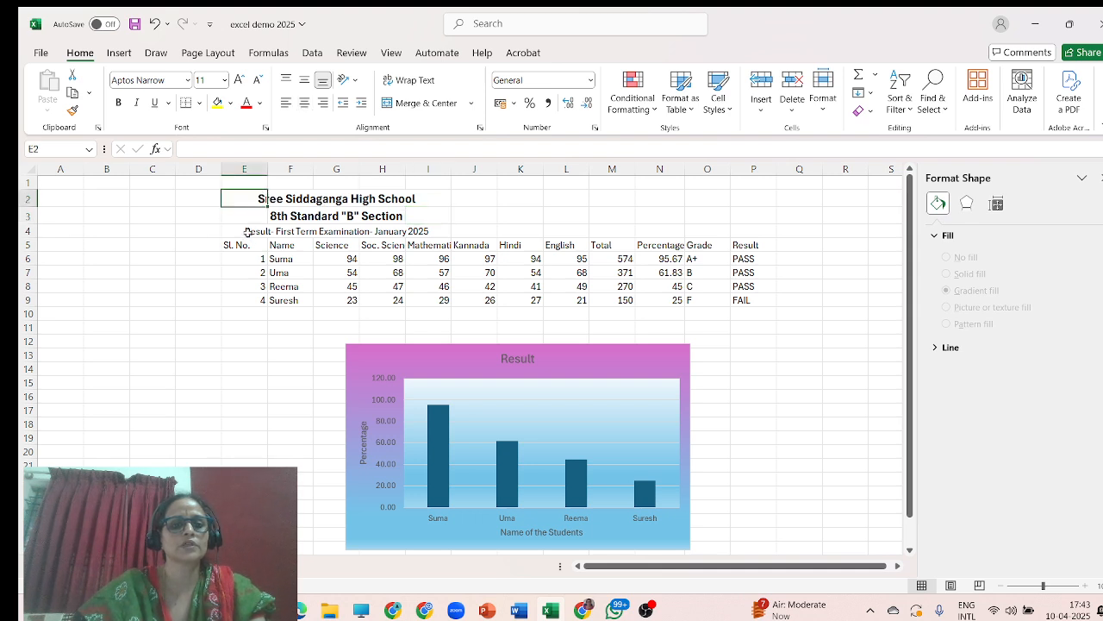
# Make the examination result heading in row 4 bold along with the class heading.
pyautogui.moveTo(248, 231); pyautogui.dragTo(424, 222)
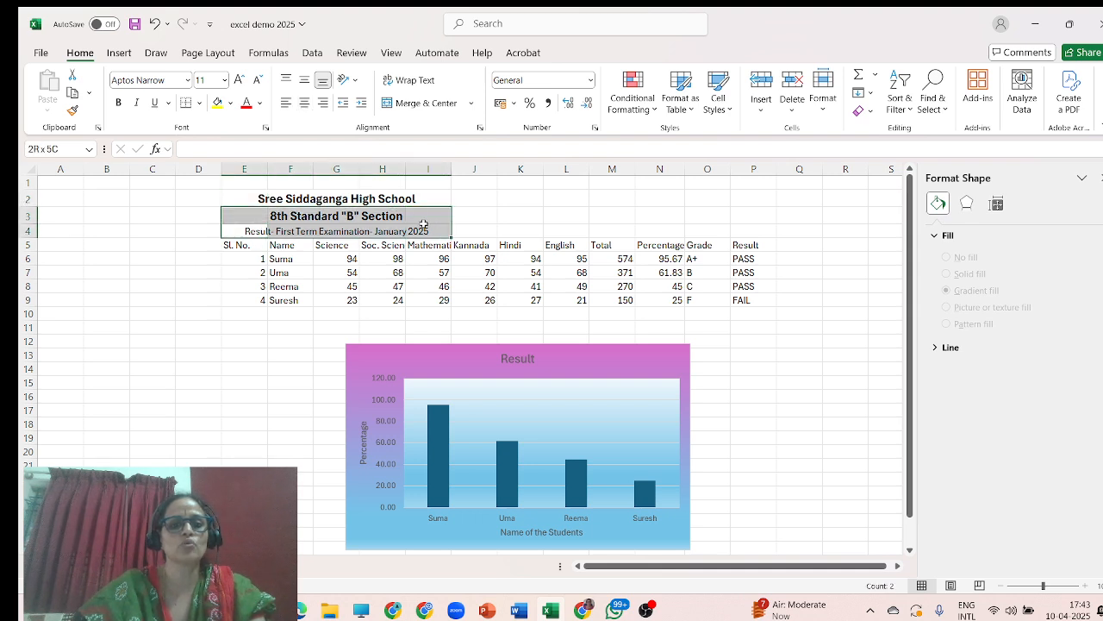
pyautogui.click(119, 102)
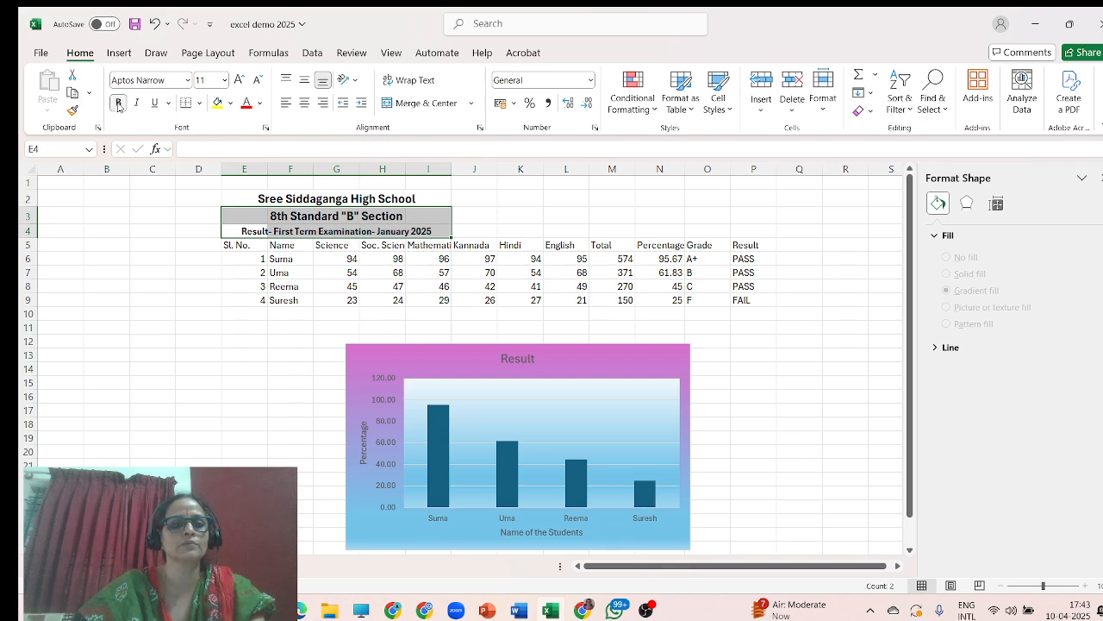
pyautogui.click(118, 103)
pyautogui.click(118, 102)
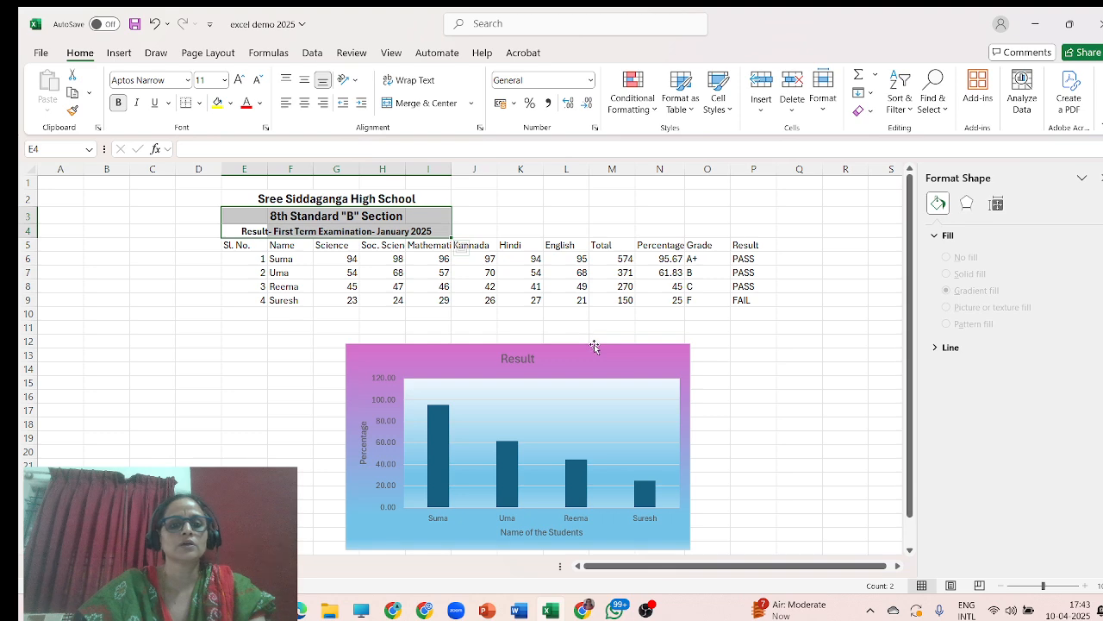
pyautogui.click(519, 230)
# Move the three heading lines from E2:I4 to start at H2 so they sit centred over the table.
pyautogui.moveTo(258, 197); pyautogui.dragTo(405, 229)
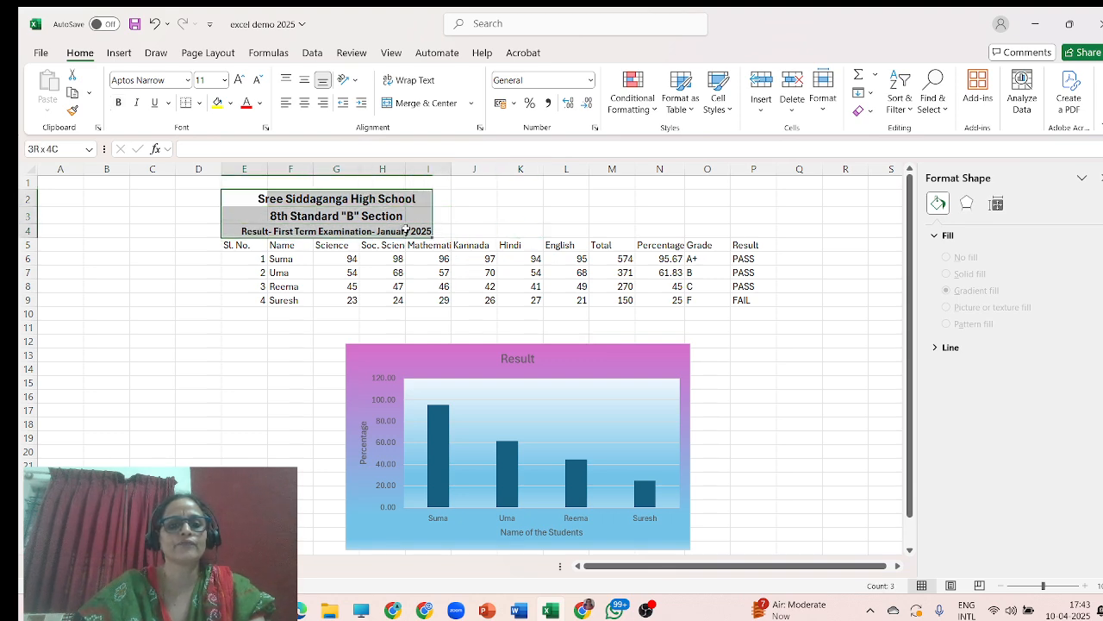
pyautogui.rightClick(409, 210)
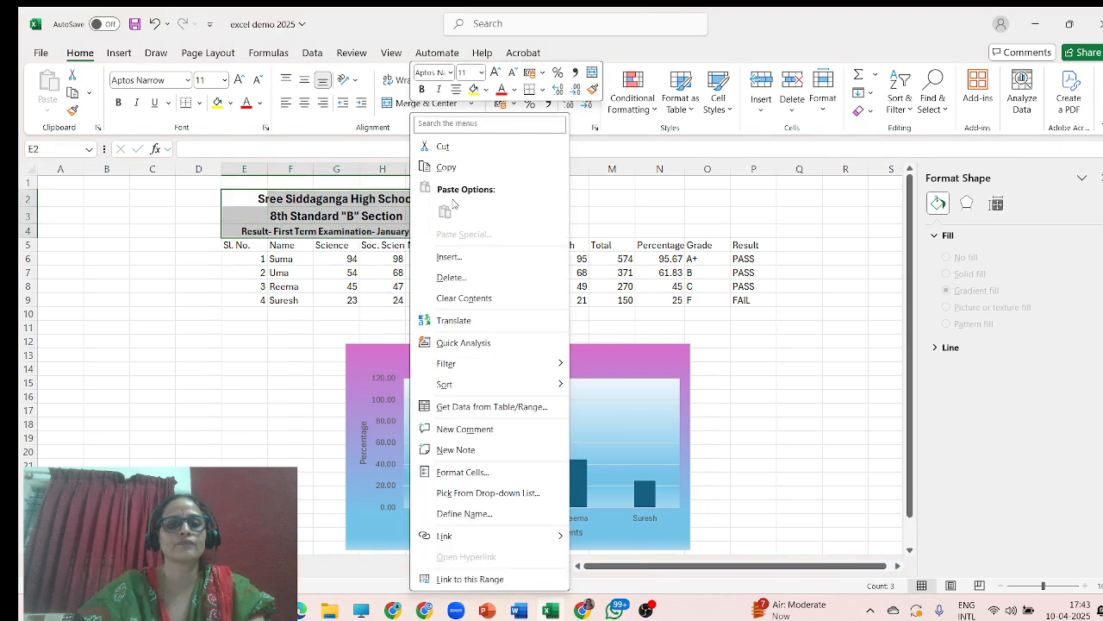
pyautogui.click(461, 146)
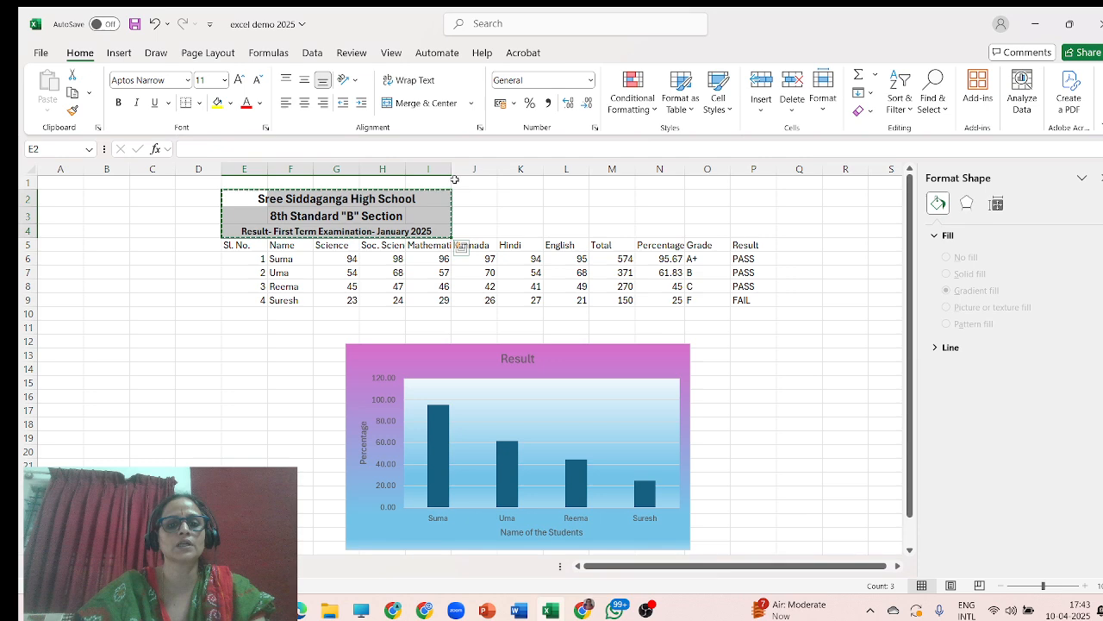
pyautogui.click(400, 199)
pyautogui.hotkey('ctrl', 'v')
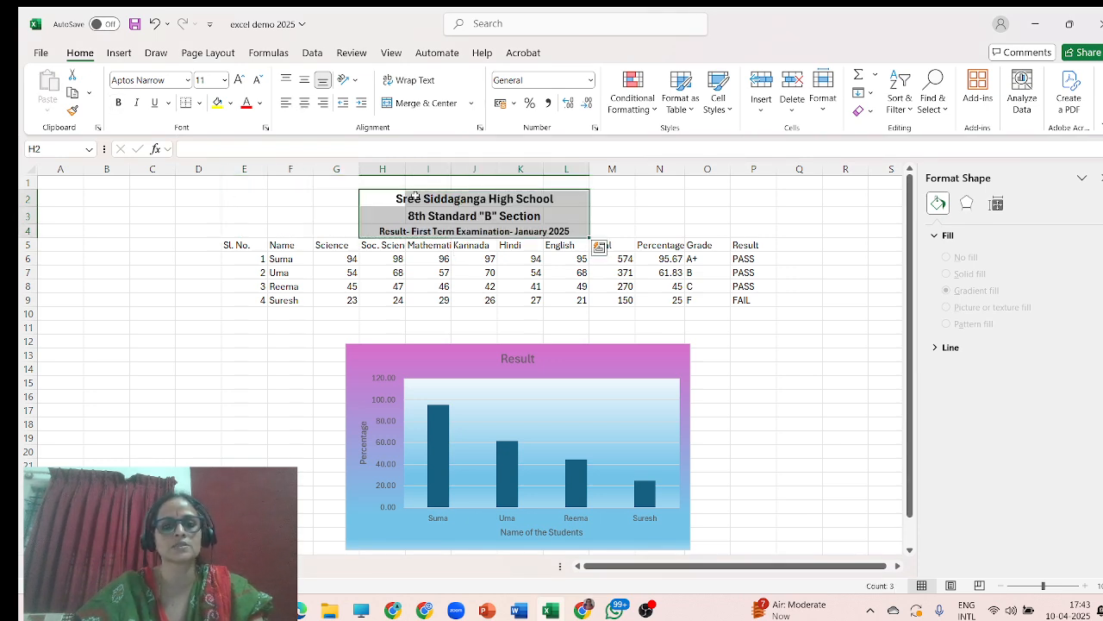
# Apply All Borders to the marks table in E5:P9.
pyautogui.click(606, 215)
pyautogui.moveTo(226, 244); pyautogui.dragTo(737, 302)
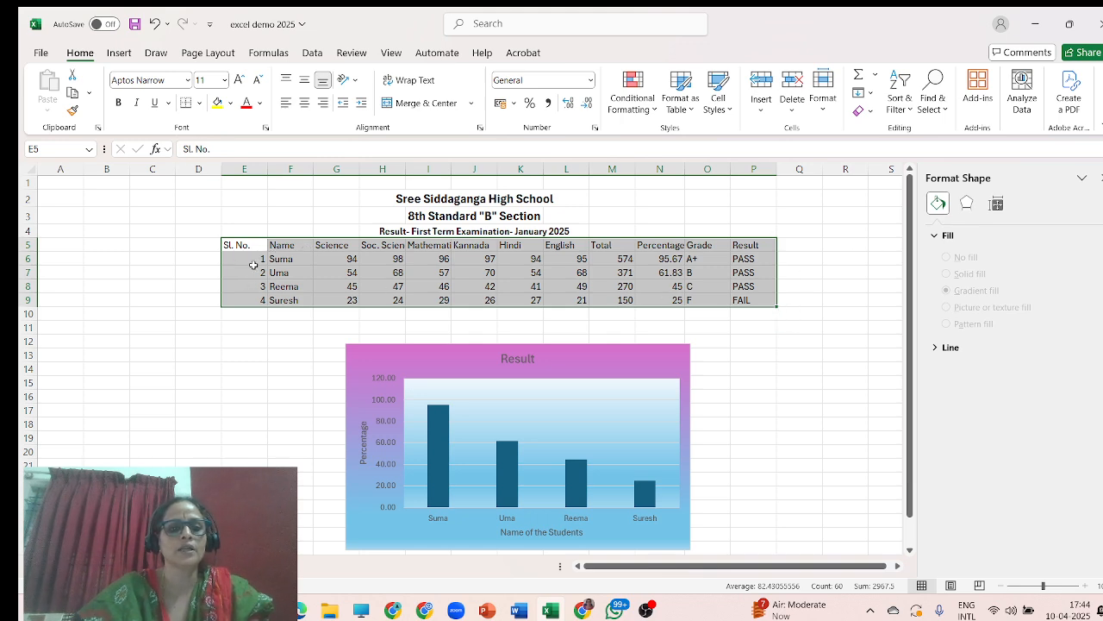
pyautogui.click(200, 104)
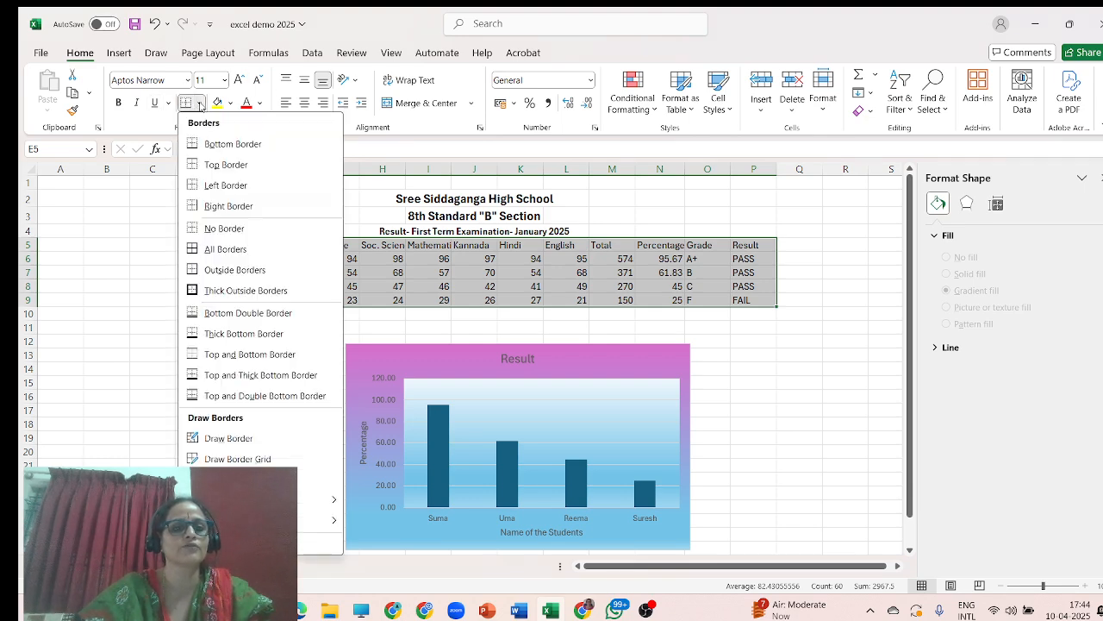
pyautogui.click(222, 249)
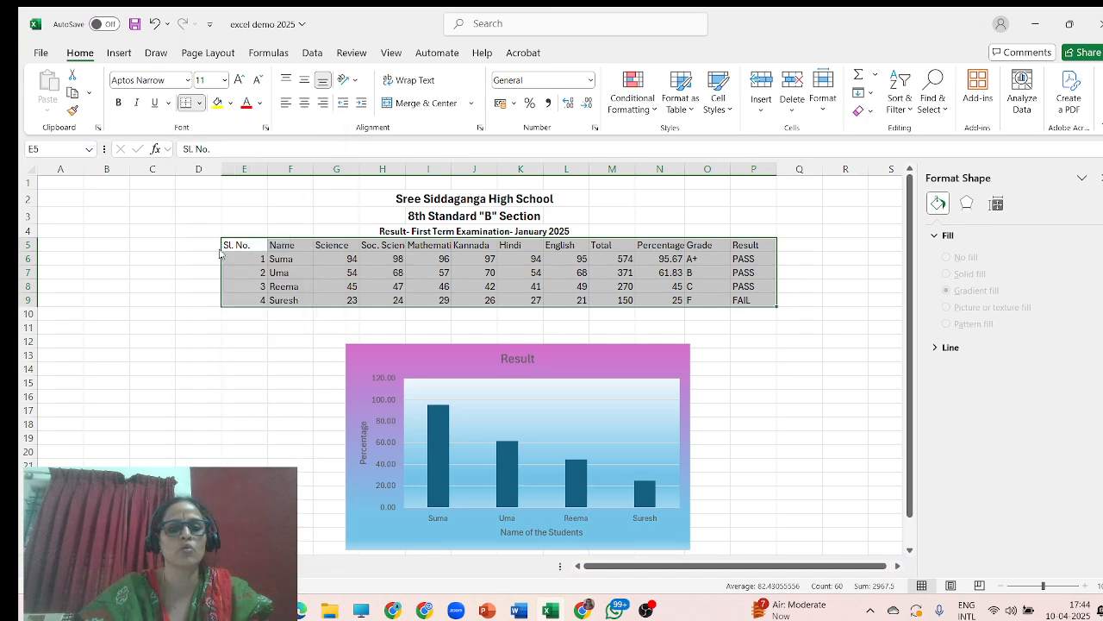
pyautogui.click(778, 371)
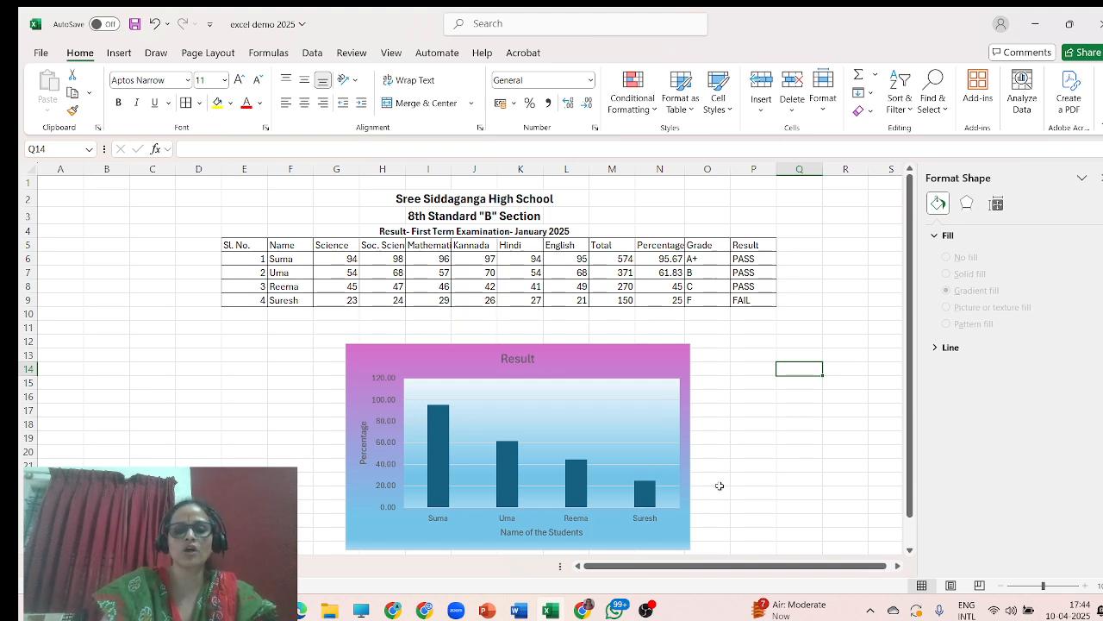
pyautogui.click(648, 611)
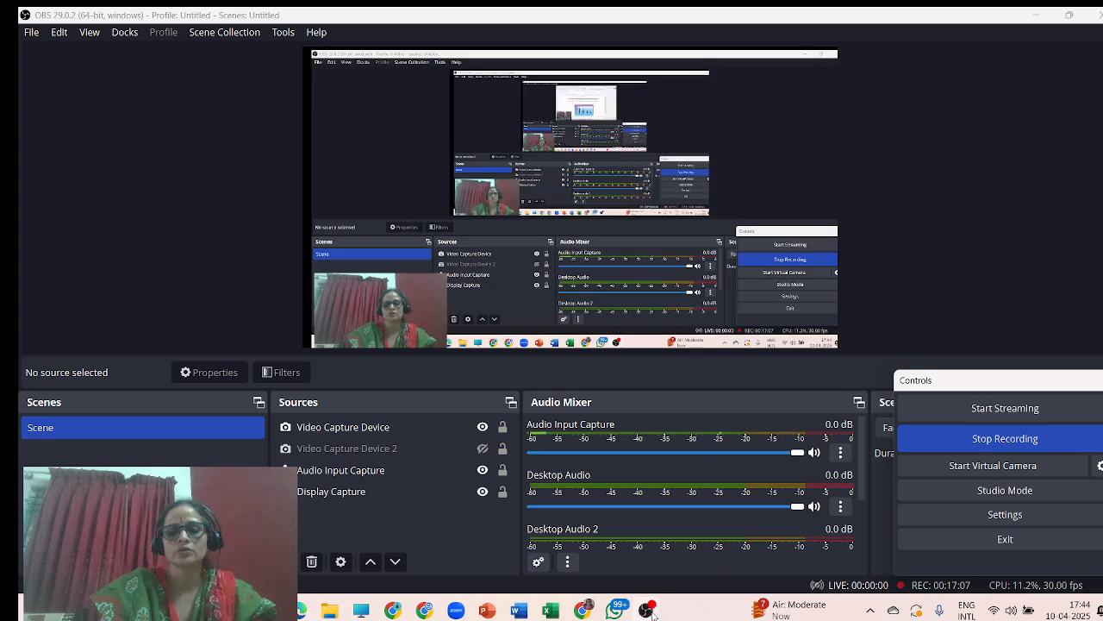